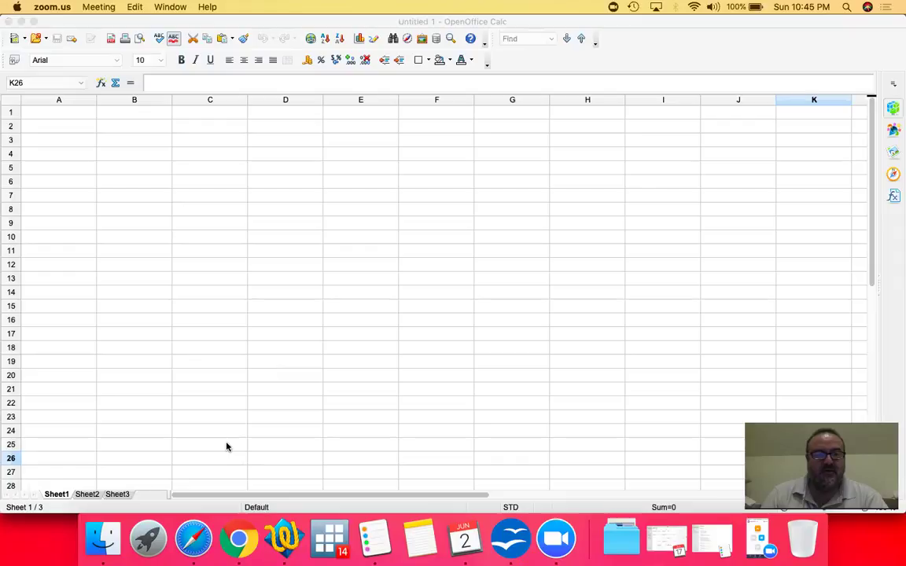
Switch to Safari and look up the AAPL quote on Yahoo Finance to read its beta in the summary
click(193, 539)
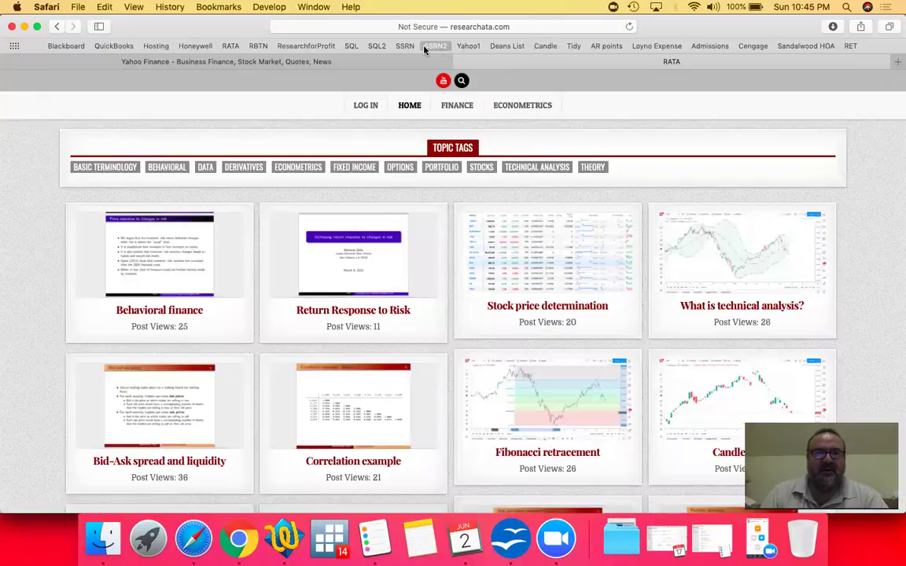
click(399, 63)
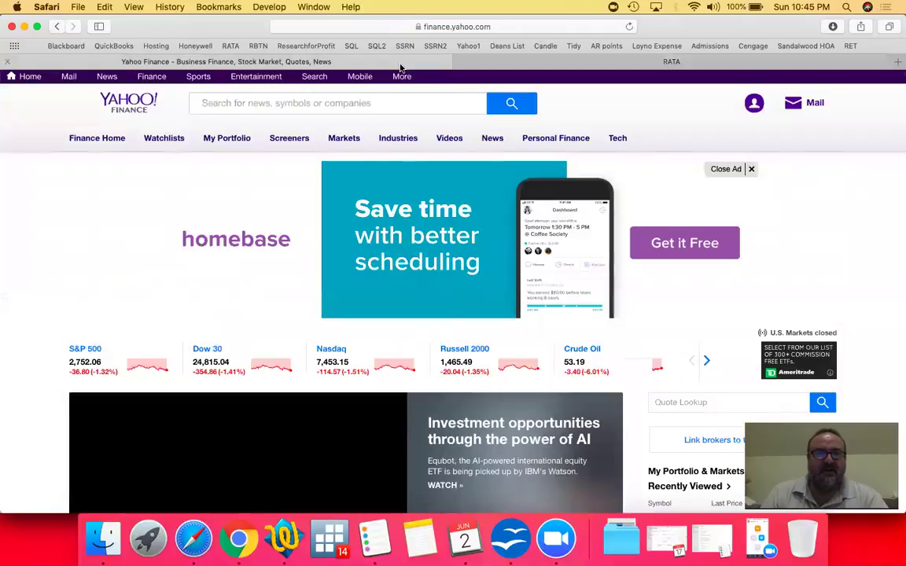
click(287, 105)
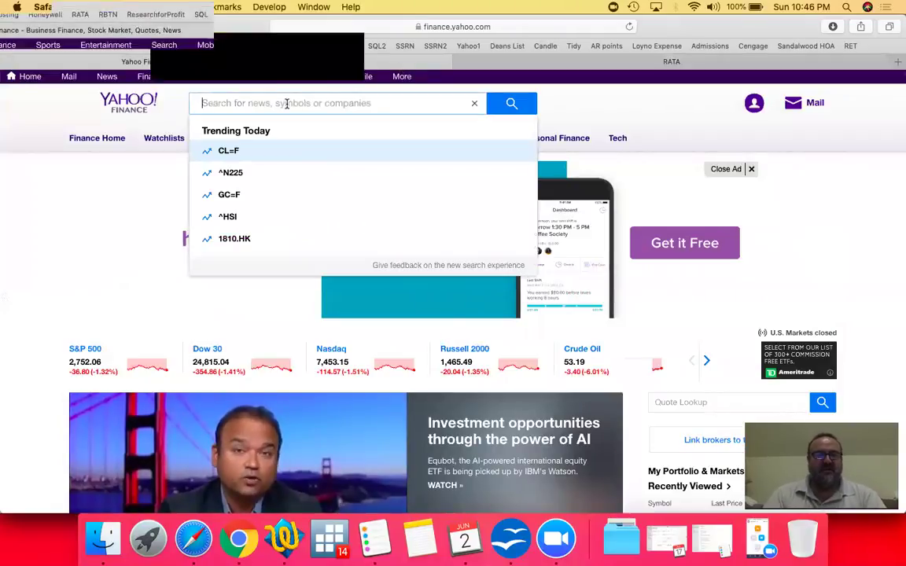
text(a)
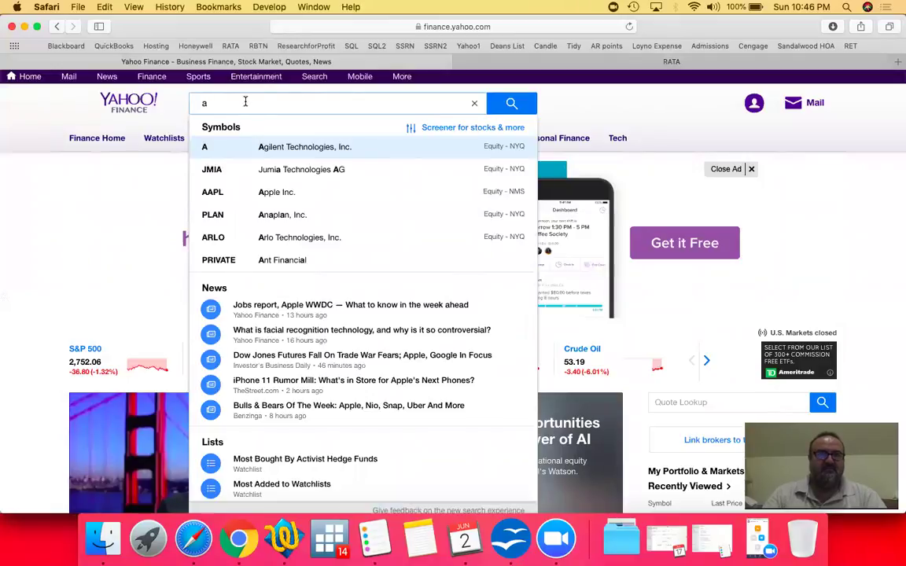
key(BackSpace)
text(AAPL)
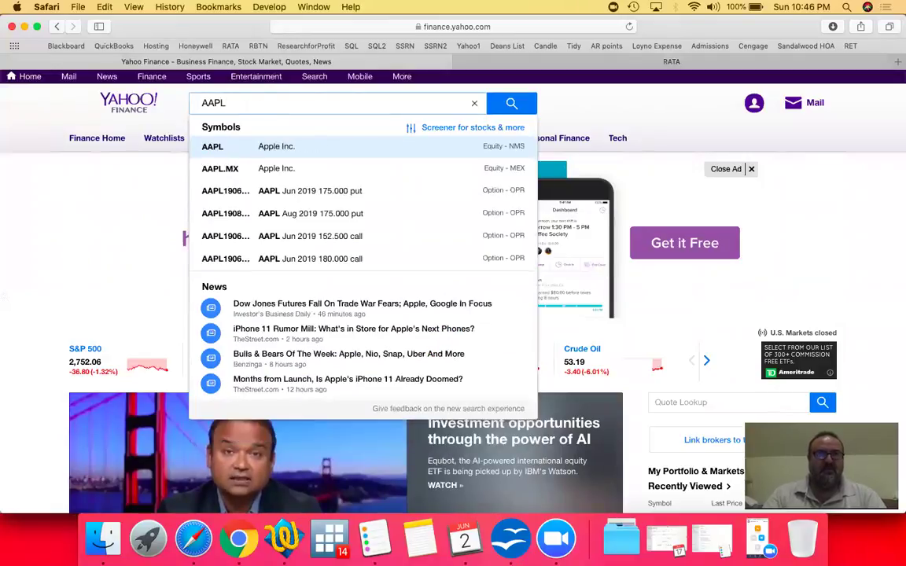
key(Return)
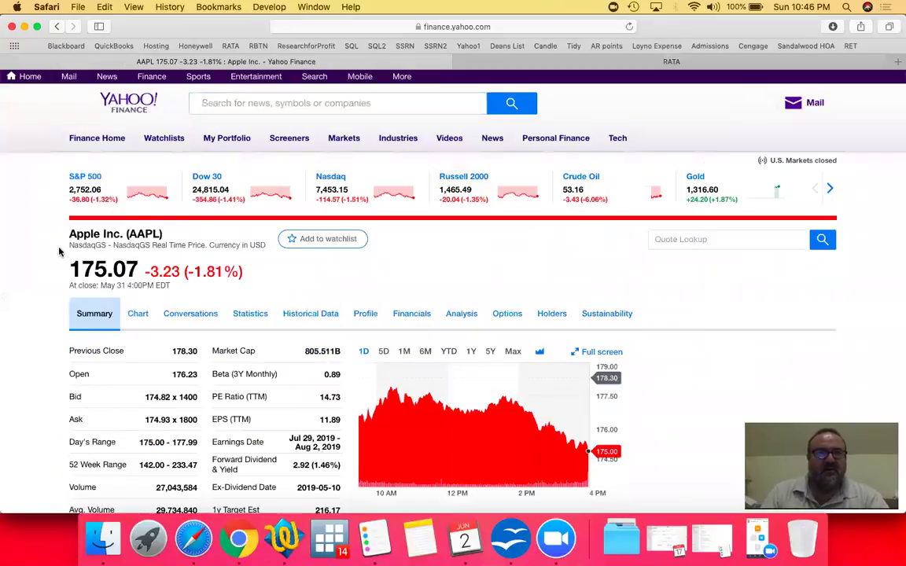
scroll(57, 295, down, 3)
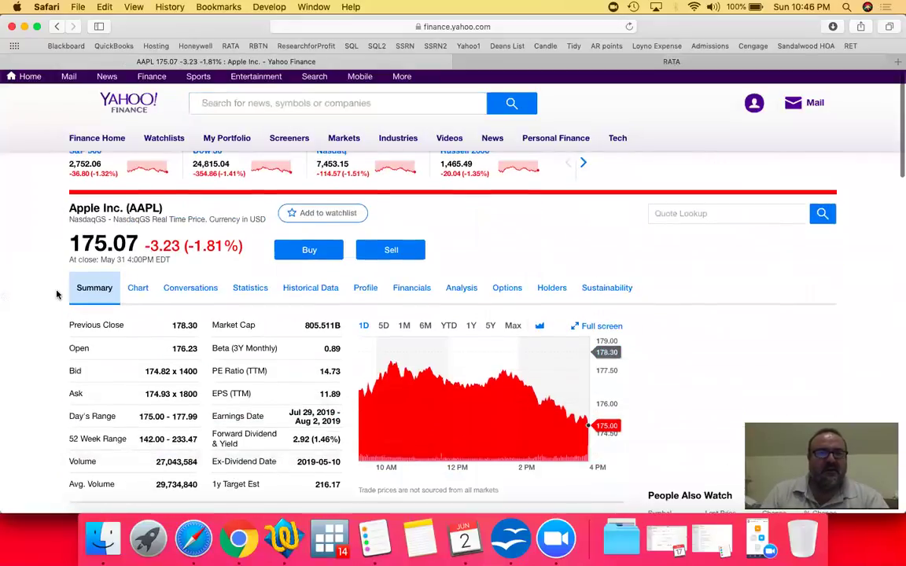
scroll(57, 295, down, 2)
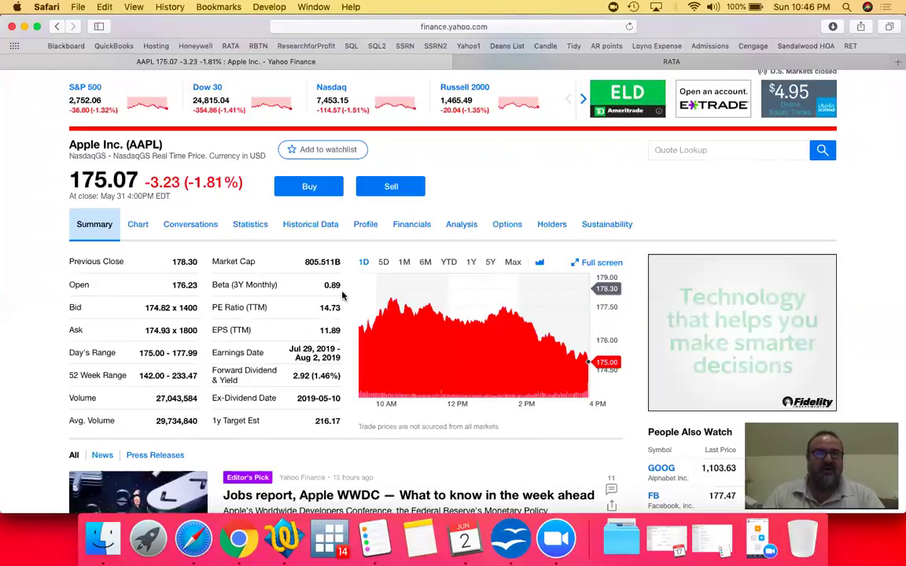
Switch to OpenOffice Calc and enter the headers Symbol in cell B3 and Beta in cell C3
key(super+Tab)
key(super+Tab)
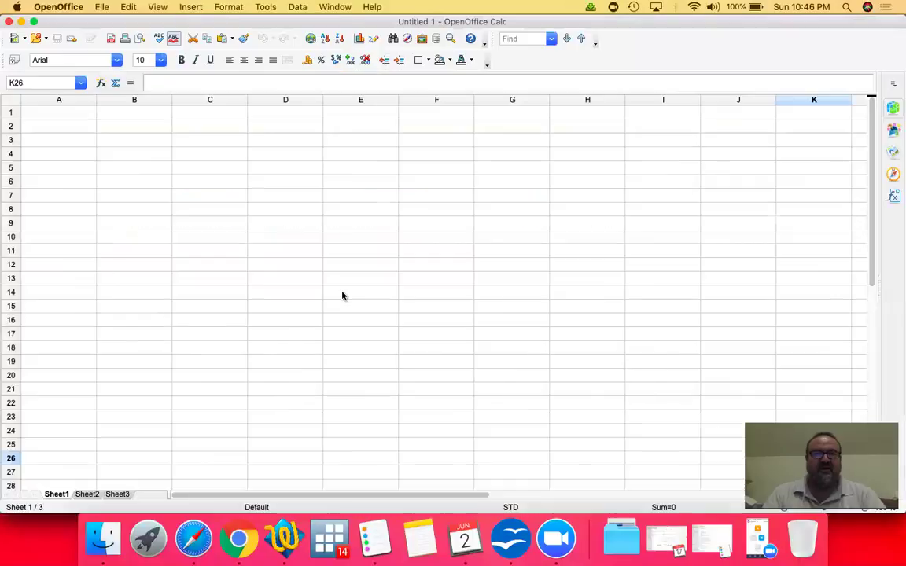
click(134, 142)
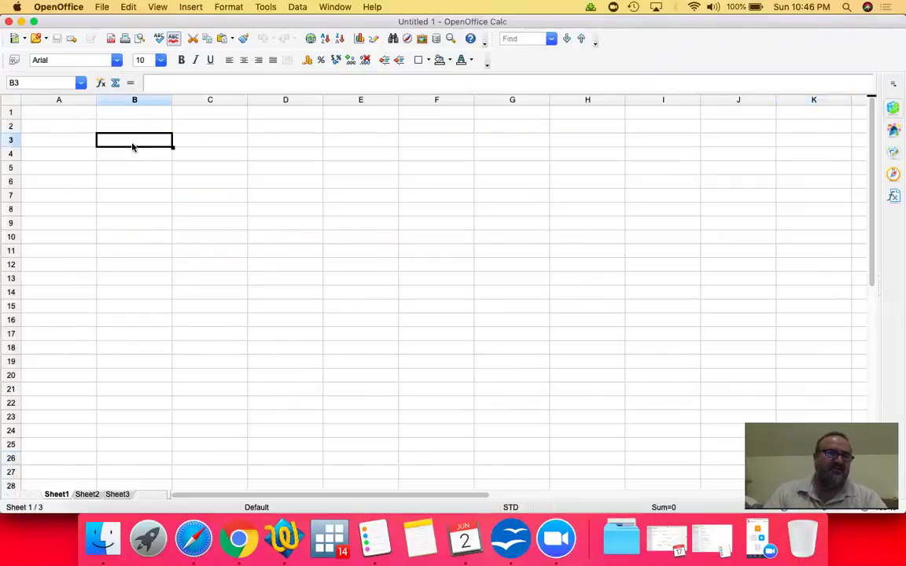
text(Symbol)
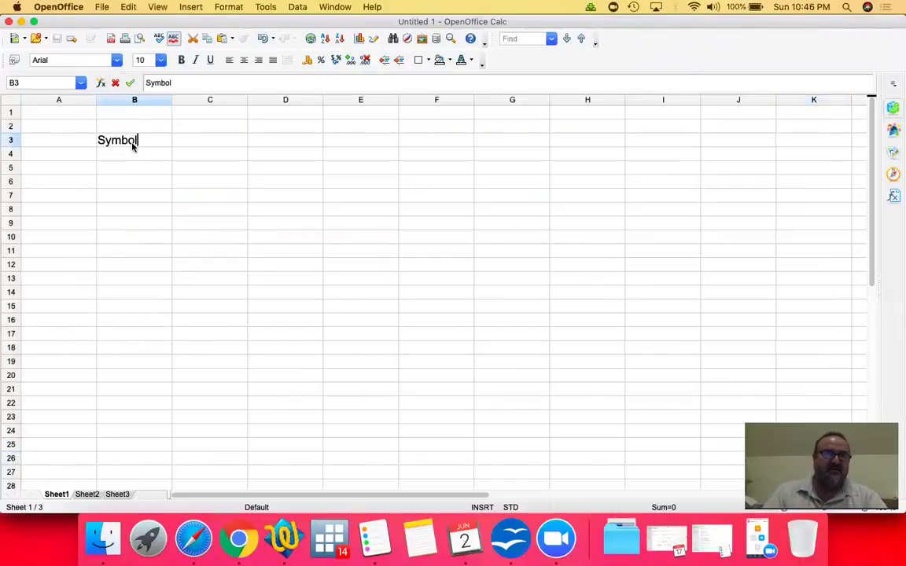
key(Tab)
text(Beta)
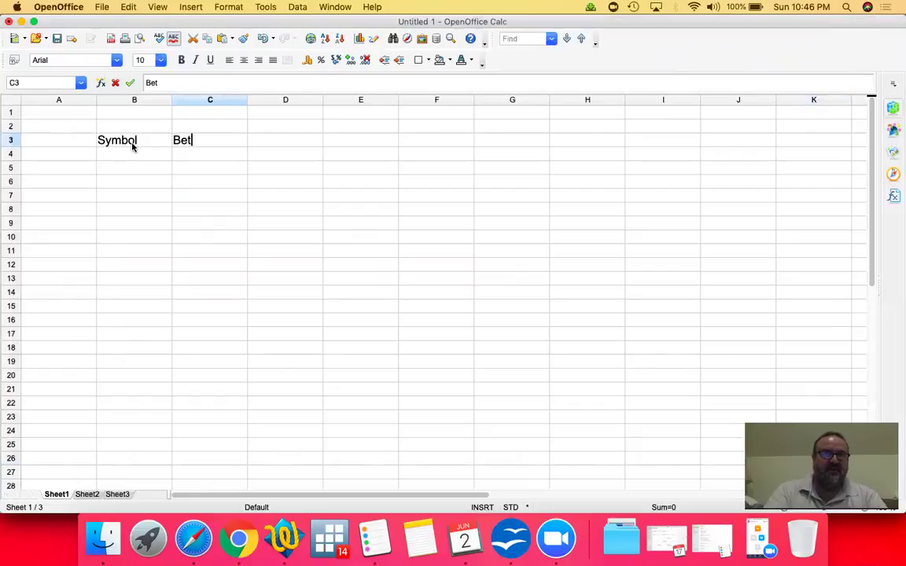
key(Return)
Fill the first stock row with AAPL in cell B4 and 0.89 in cell C4
click(133, 150)
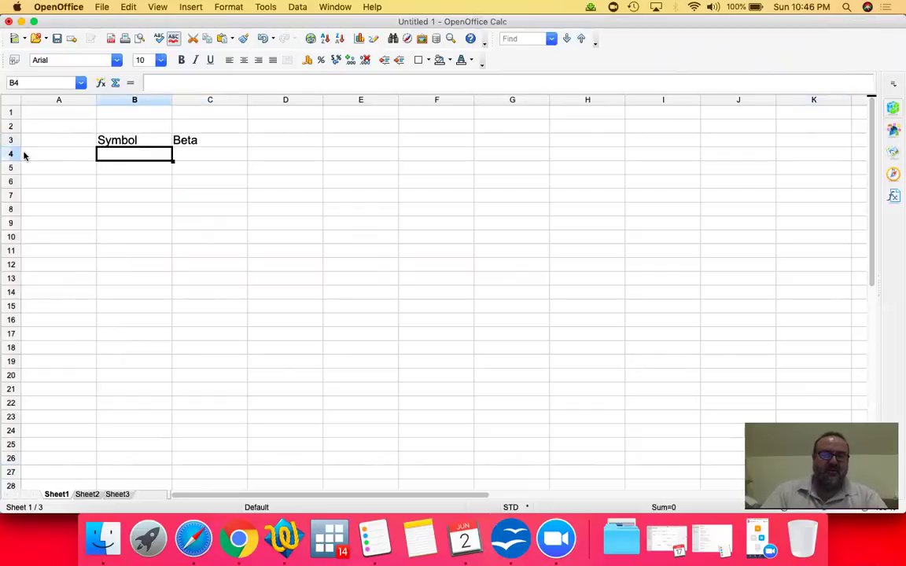
text(AAPL)
key(Tab)
text(0.)
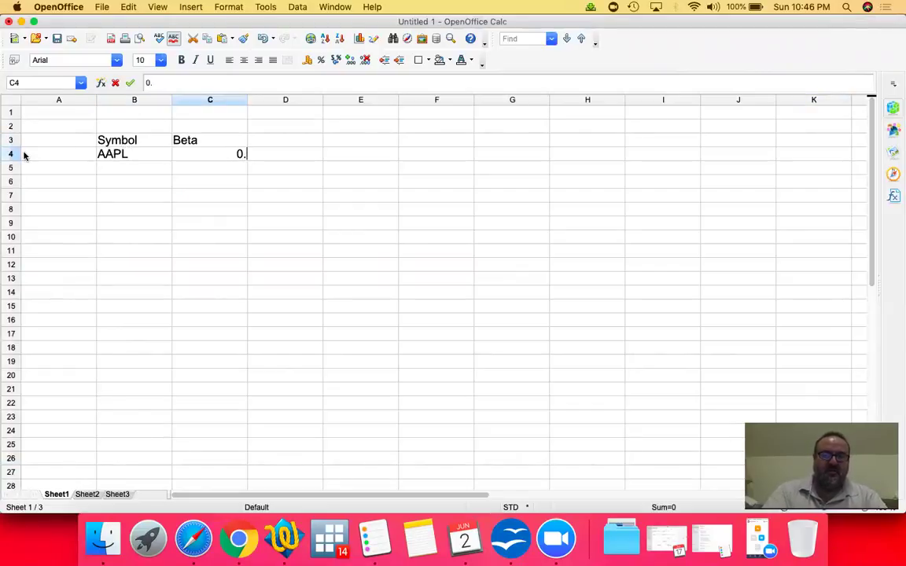
text(89)
key(Return)
Switch to Safari and look up the TSLA quote on Yahoo Finance to check Tesla's beta
key(super+Tab)
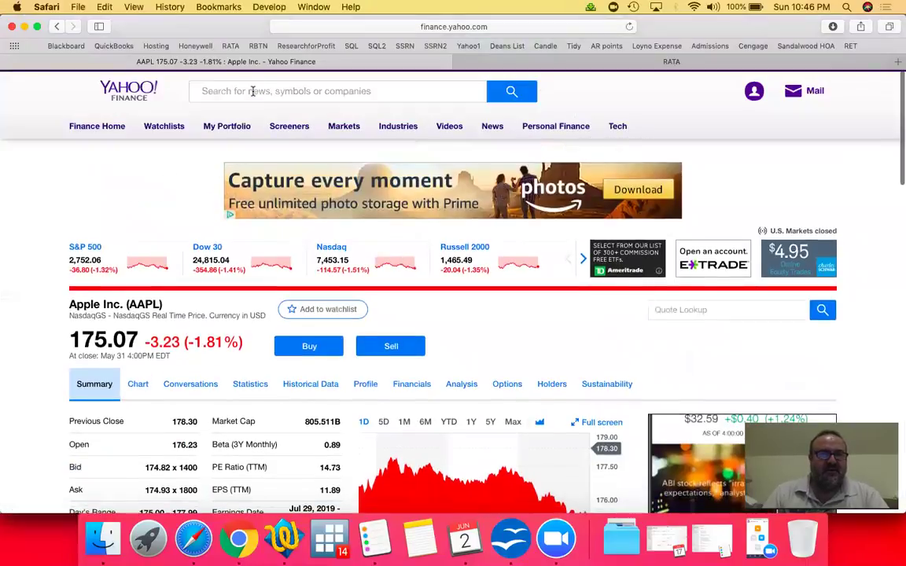
click(253, 91)
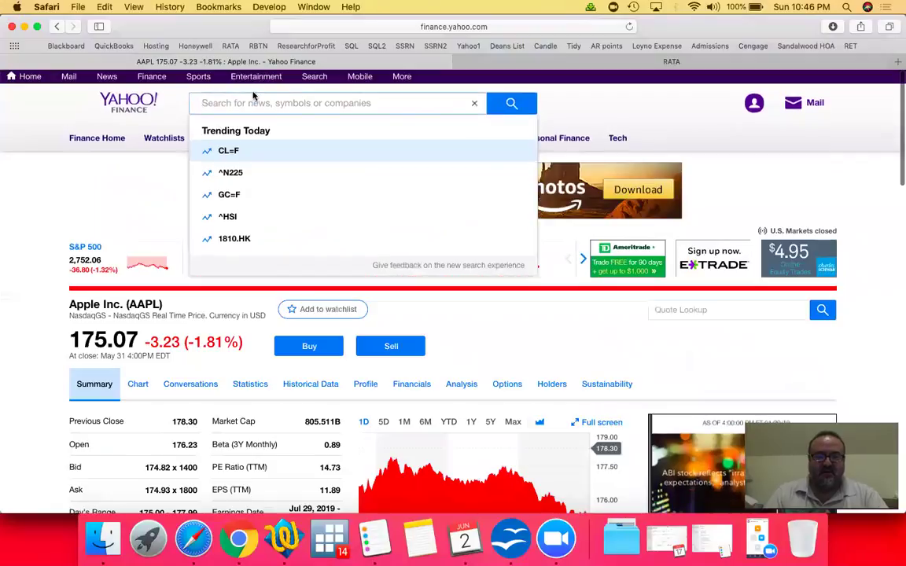
text(t)
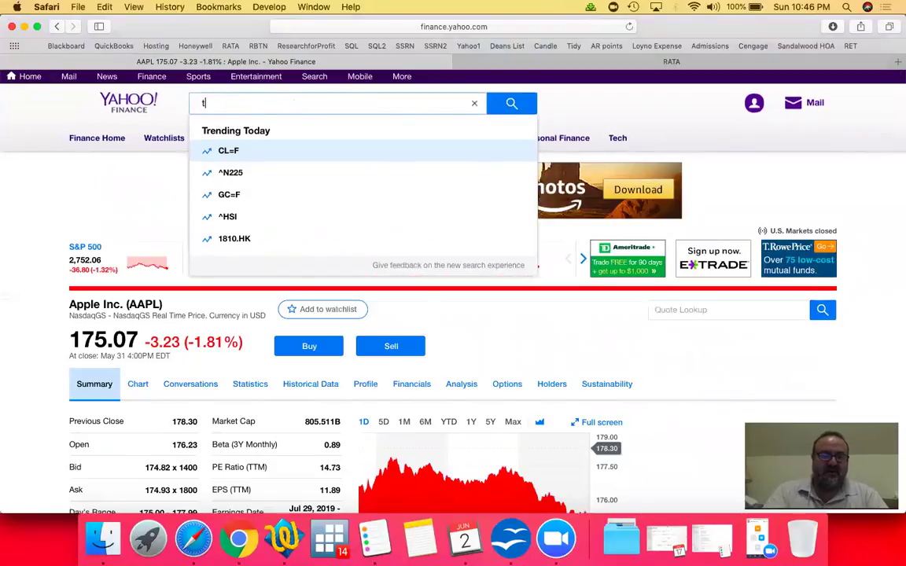
text(sla)
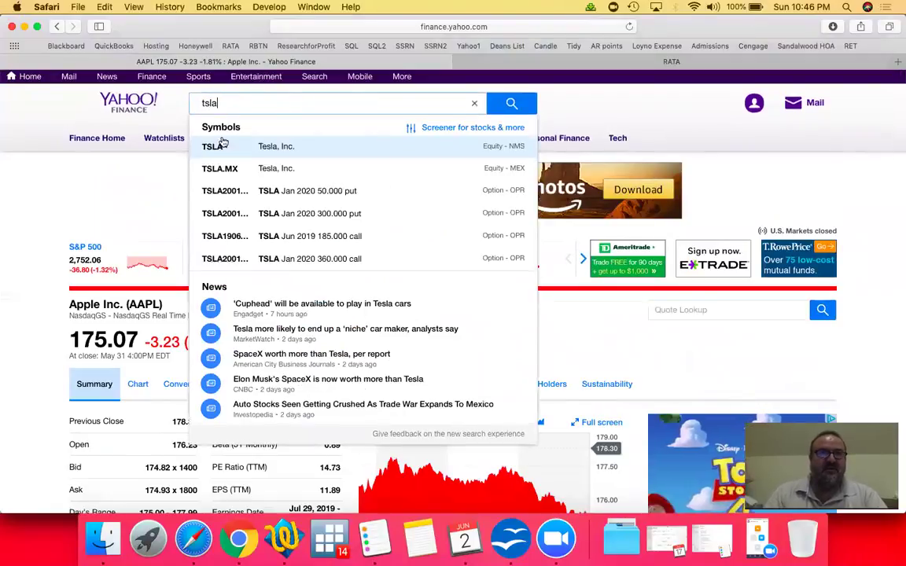
click(223, 149)
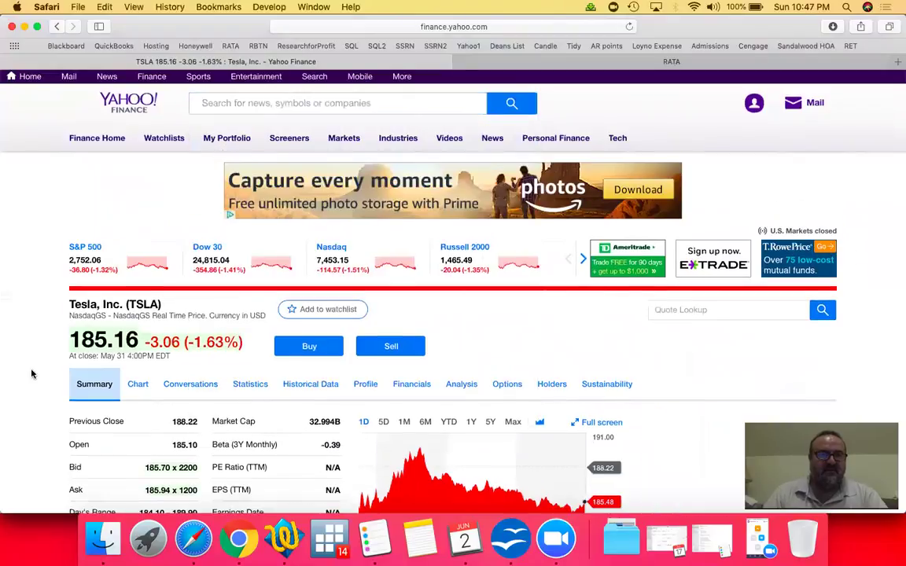
scroll(31, 375, down, 3)
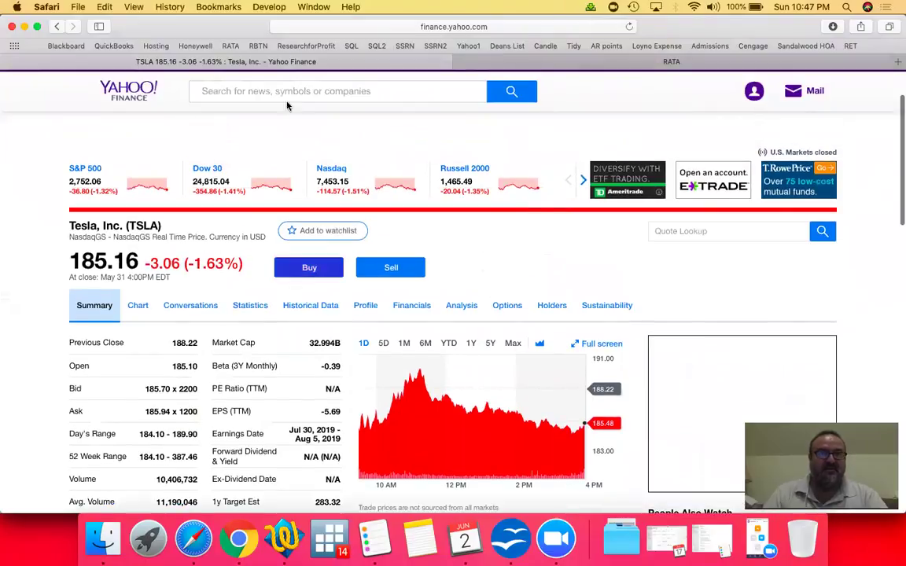
Look up the XOM quote on Yahoo Finance to read Exxon Mobil's beta
click(287, 91)
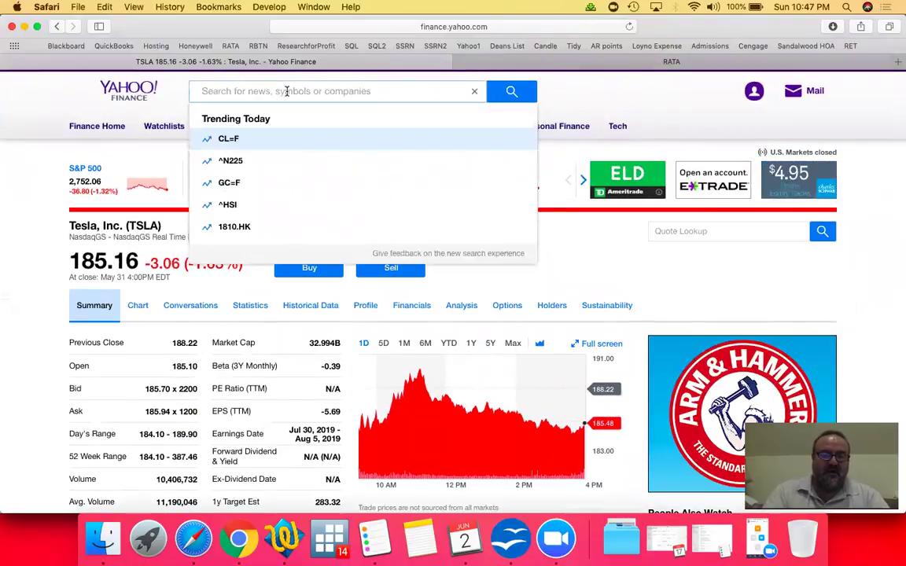
text(XOM)
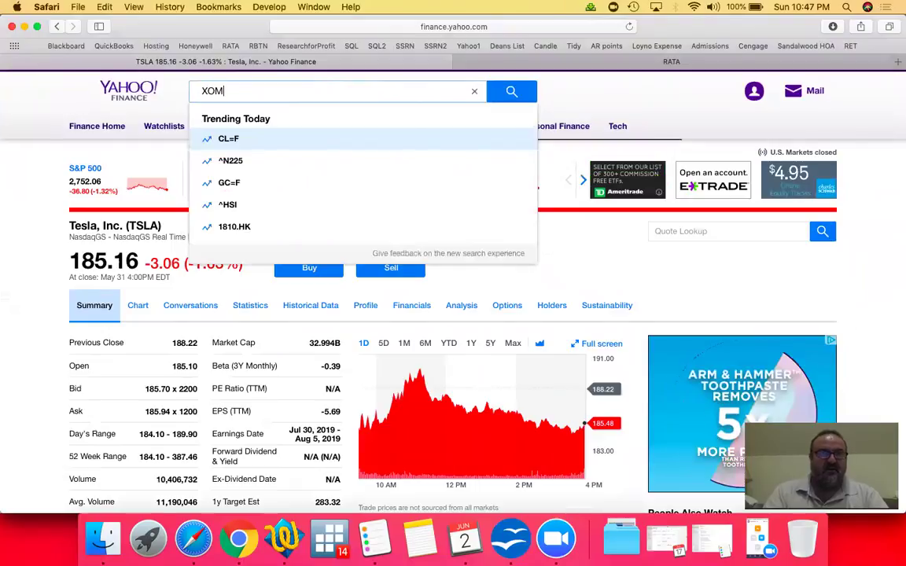
key(Return)
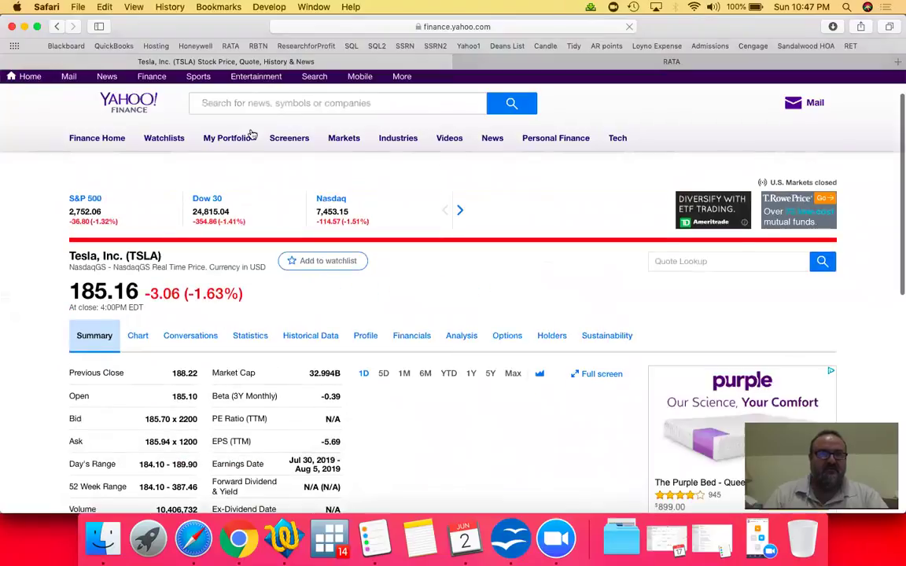
click(246, 102)
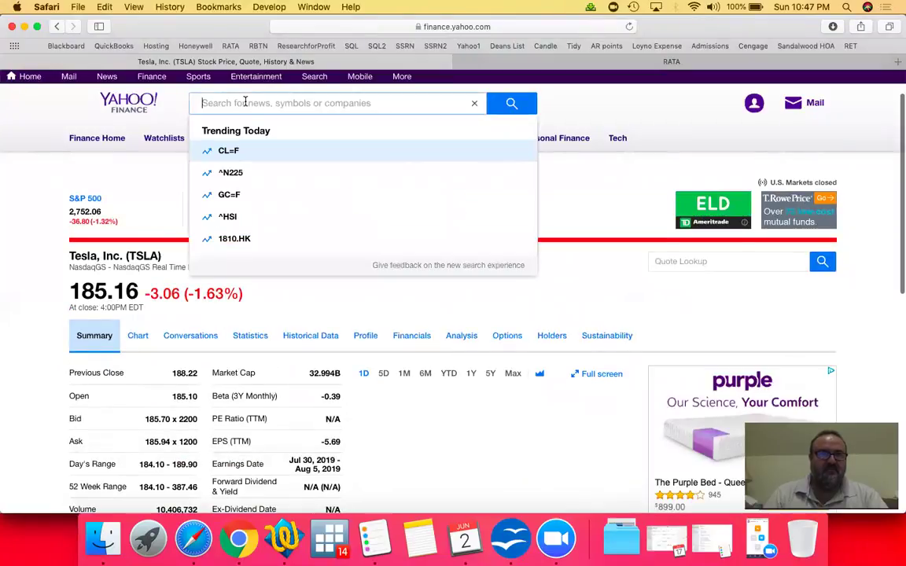
text(XOM)
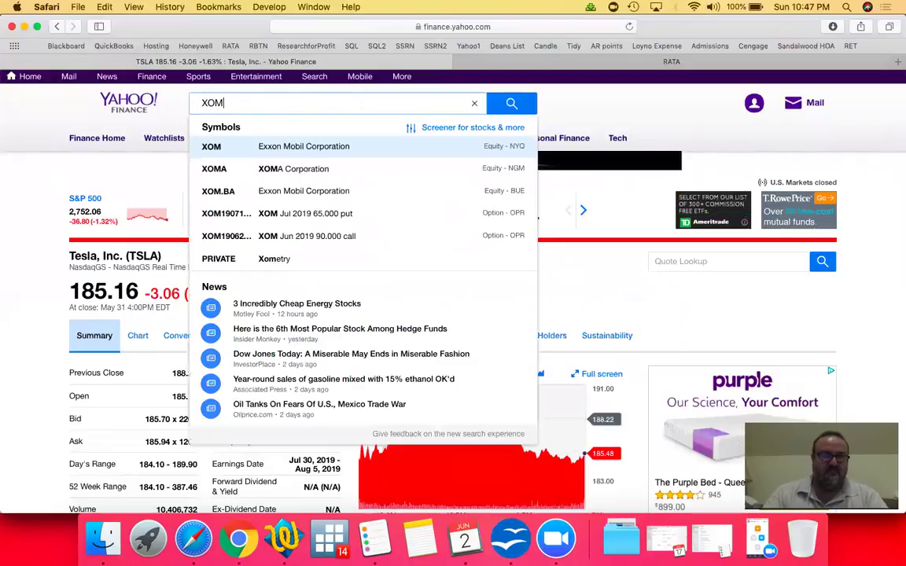
key(Return)
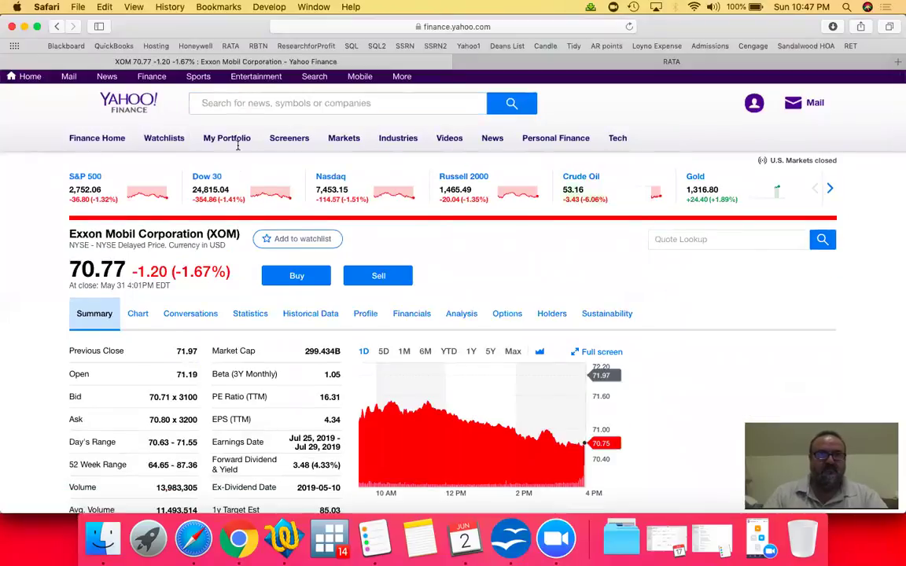
scroll(279, 415, down, 3)
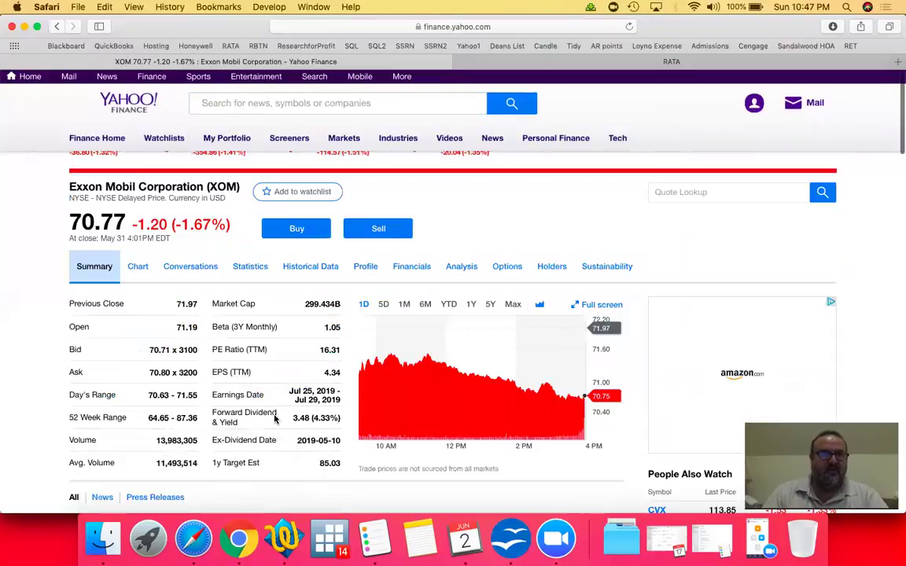
Switch to OpenOffice Calc and add the next stock row with XOM in cell B5 and 1.05 in cell C5
key(super+Tab)
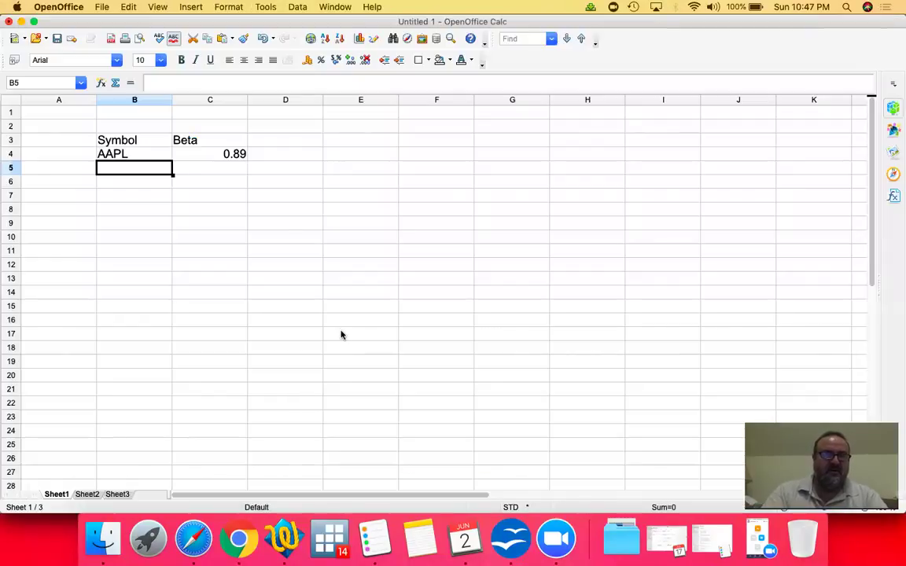
text(XOM)
key(Tab)
text(1.05)
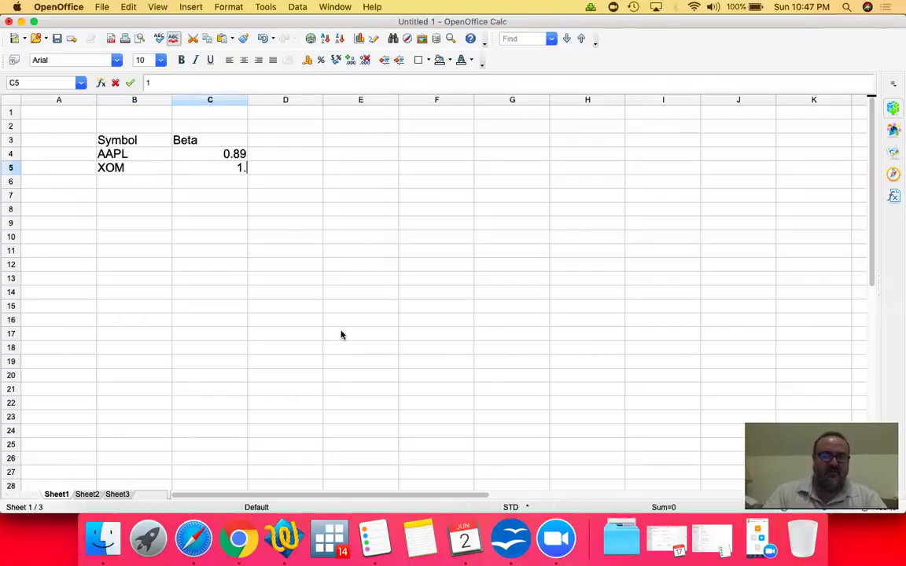
key(Return)
key(Left)
Switch to Safari and look up the AMZN quote on Yahoo Finance to read Amazon's beta
key(super+Tab)
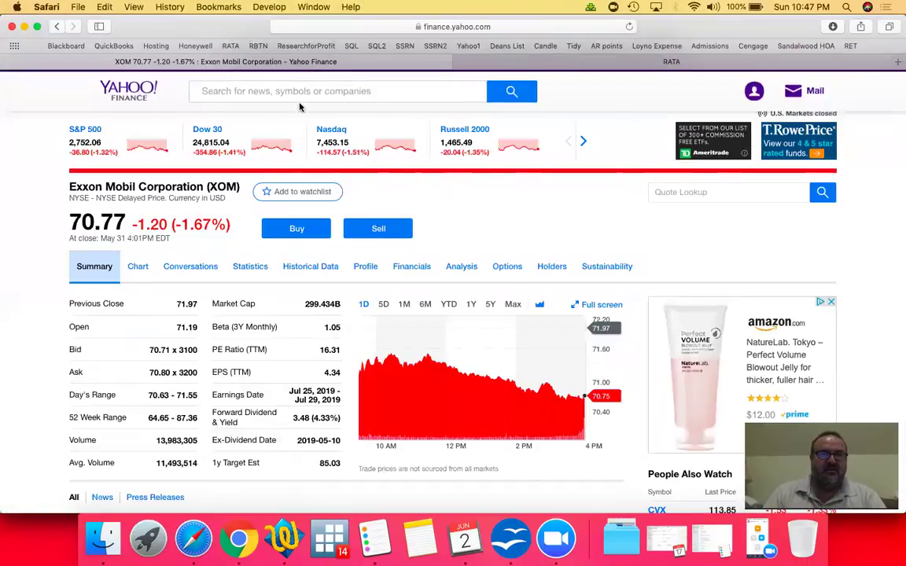
click(306, 88)
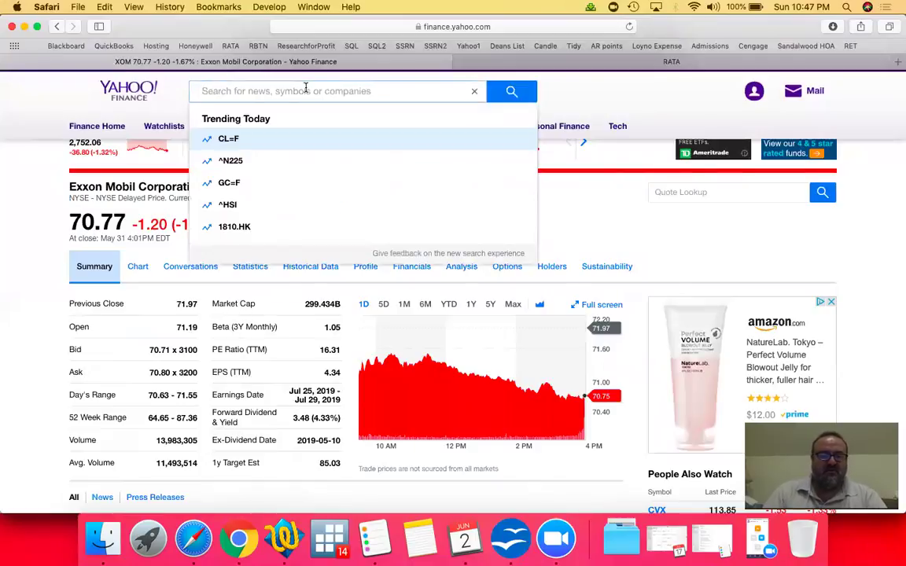
text(amzn)
key(Return)
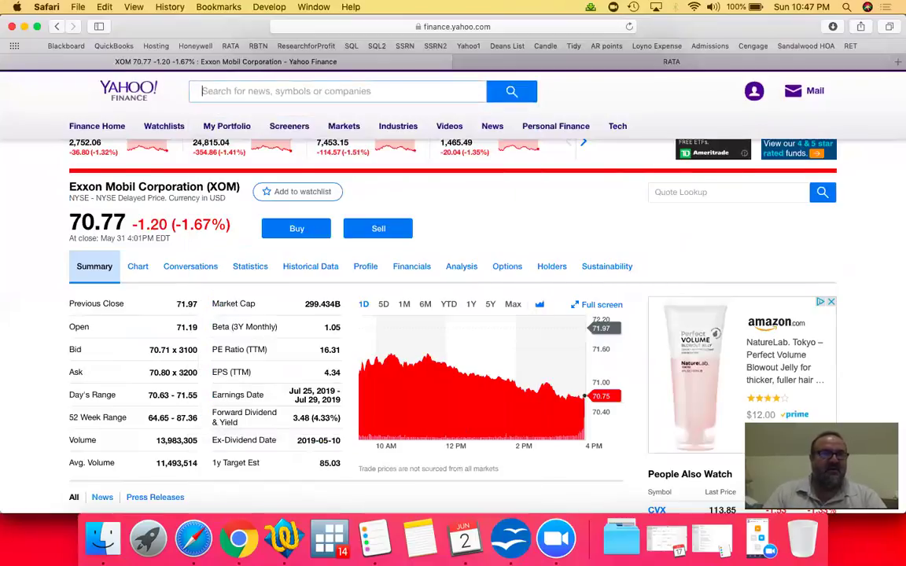
scroll(304, 322, down, 2)
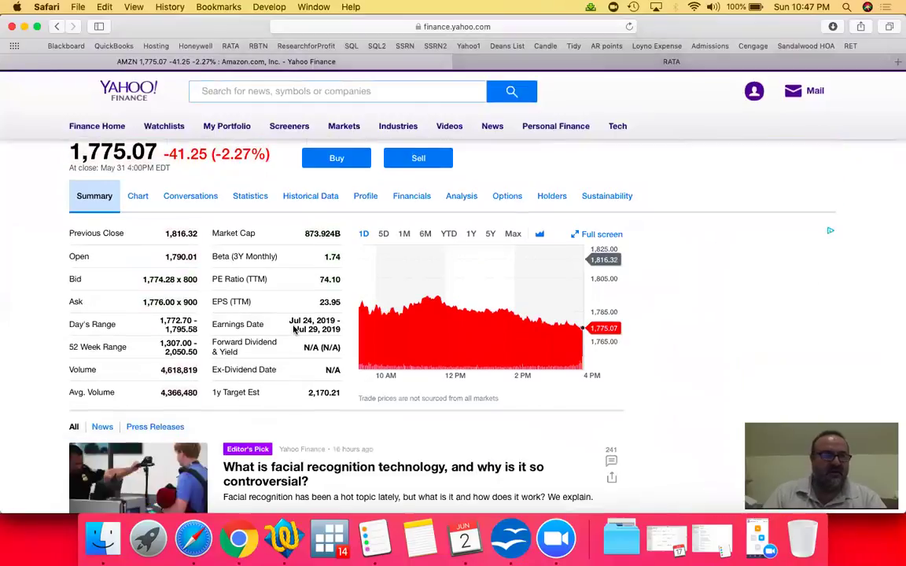
scroll(236, 261, up, 2)
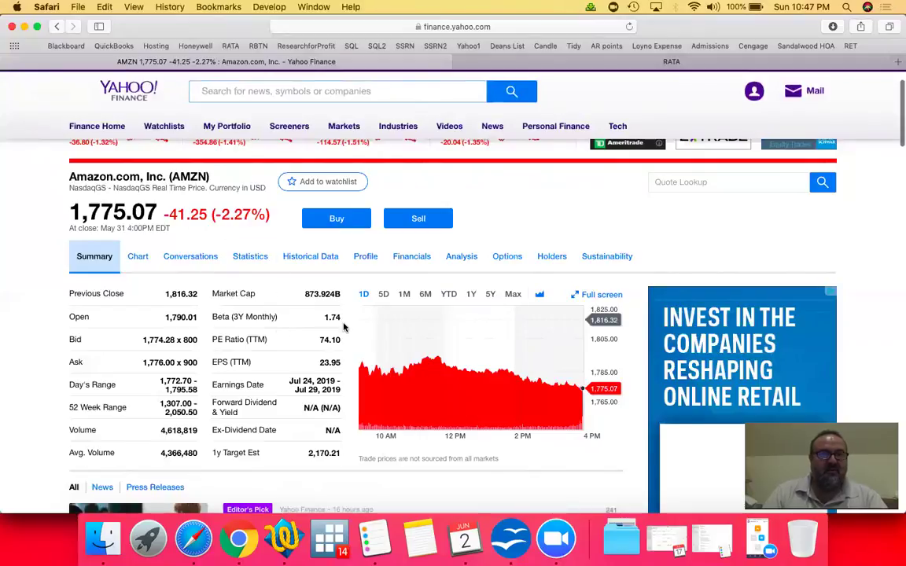
Switch to OpenOffice Calc and add the next stock row with AMZN in cell B6 and 1.74 in cell C6
key(super+Tab)
text(AMZN)
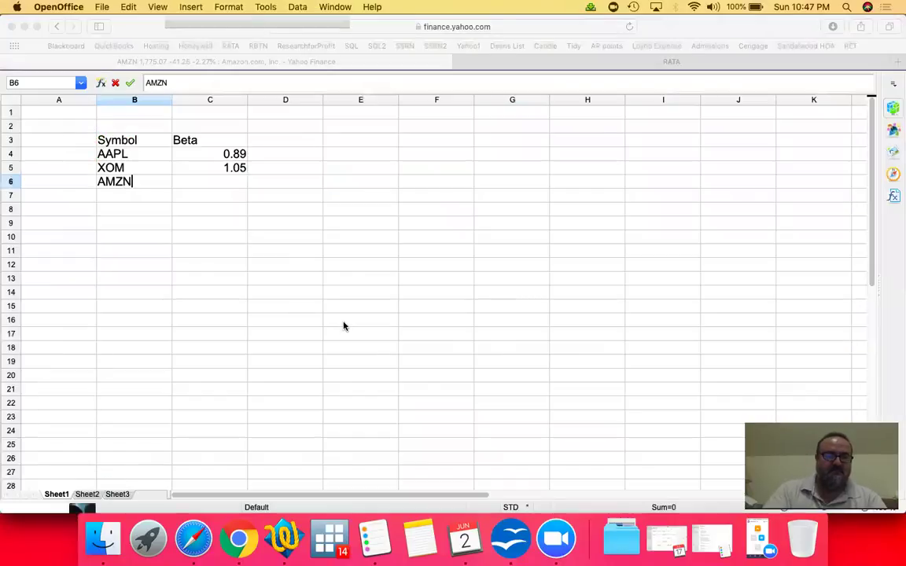
key(Tab)
text(1.74)
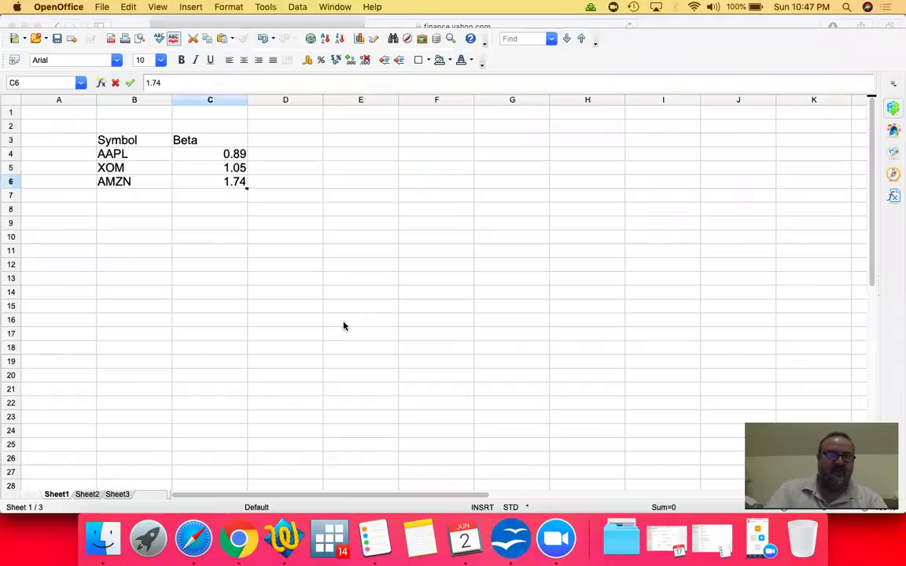
key(Return)
Switch to Safari and look up the FB quote on Yahoo Finance to read Facebook's beta
key(super+Tab)
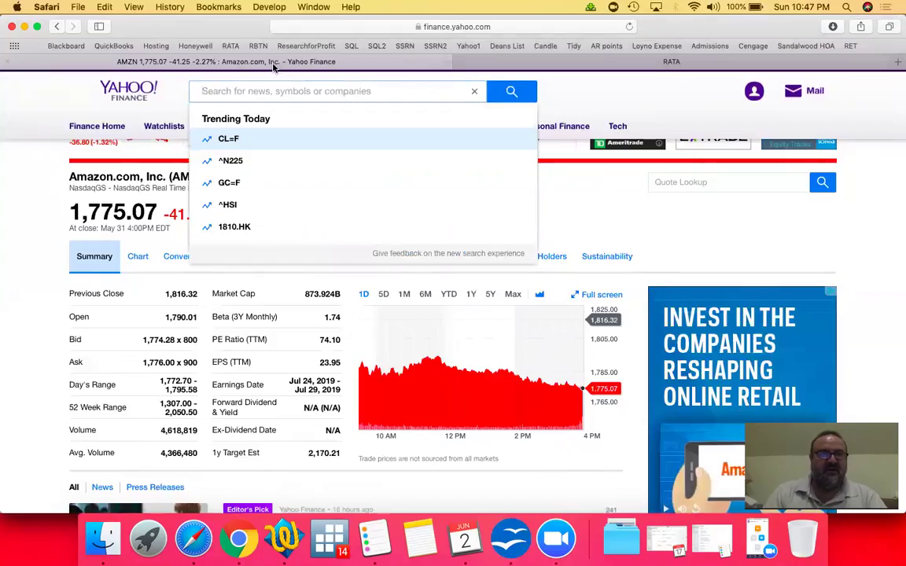
click(229, 91)
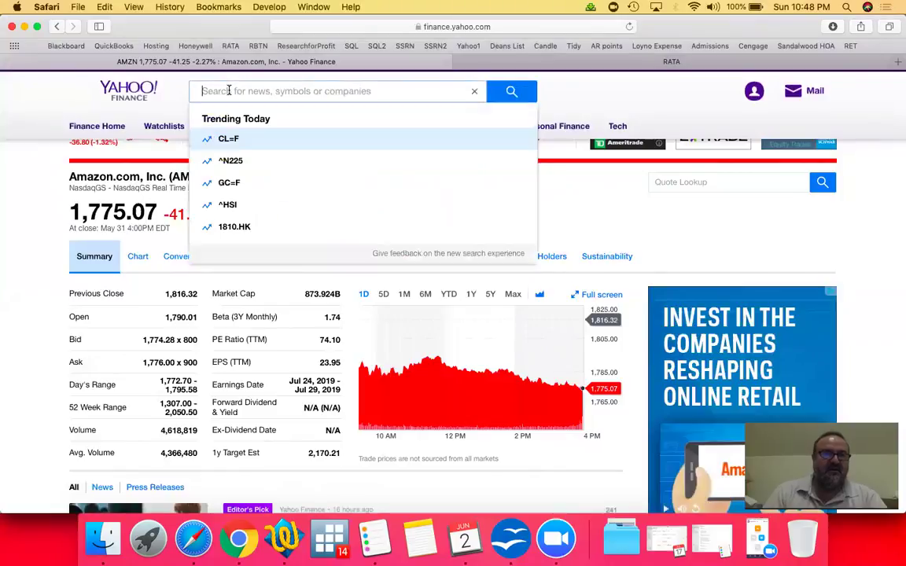
text(FB)
key(Return)
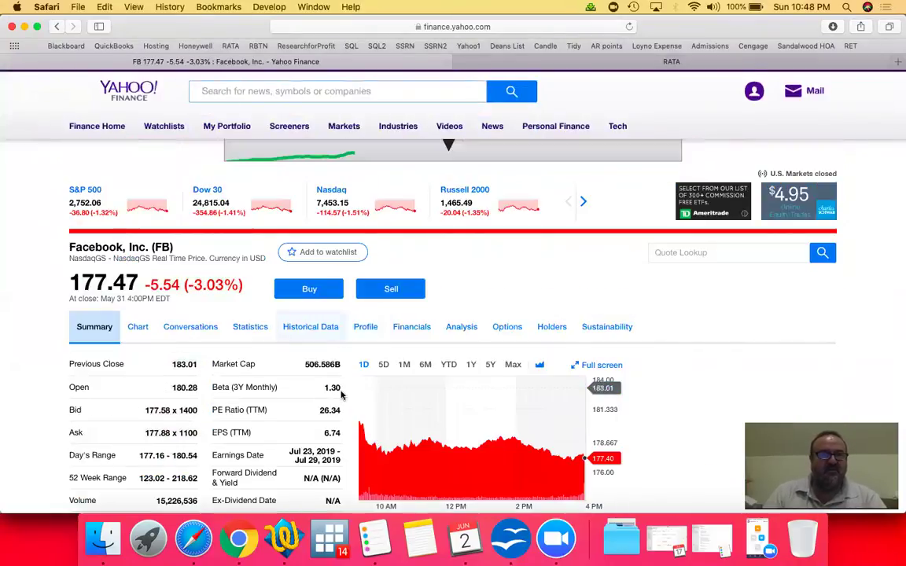
Switch to OpenOffice Calc and add the next stock row with FB in cell B7 and 1.3 in cell C7
key(super+Tab)
text(FB)
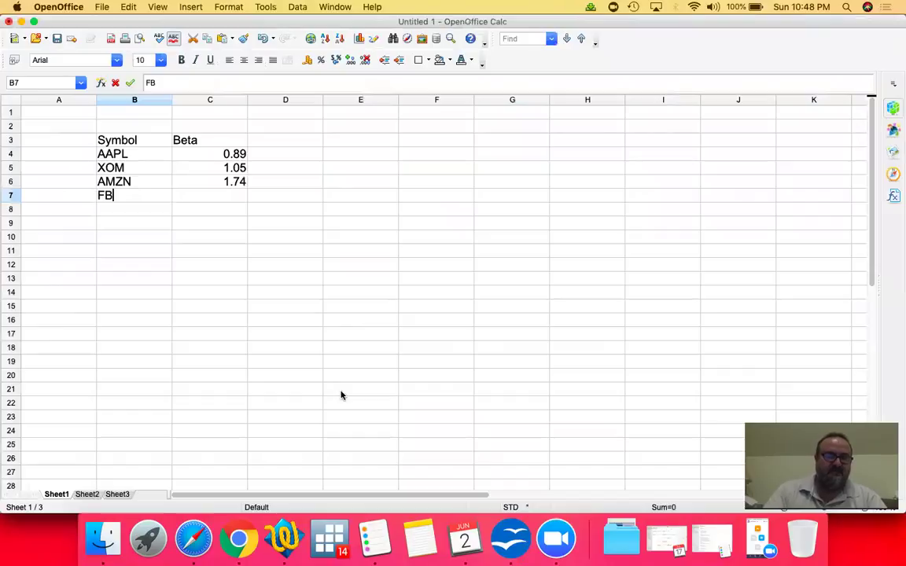
key(Tab)
text(1.3)
key(Return)
key(Left)
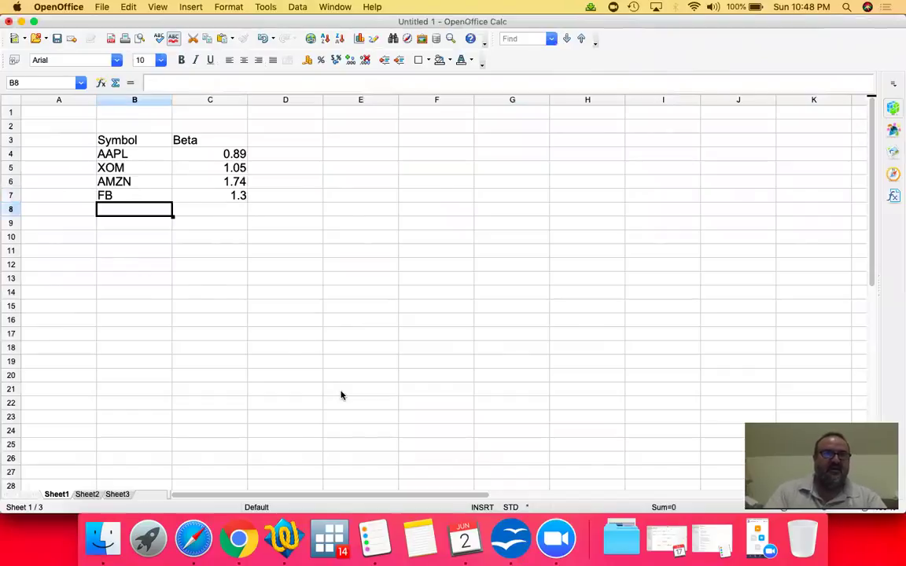
Switch to Safari and look up the JCP quote on Yahoo Finance to read J. C. Penney's beta
key(super+Tab)
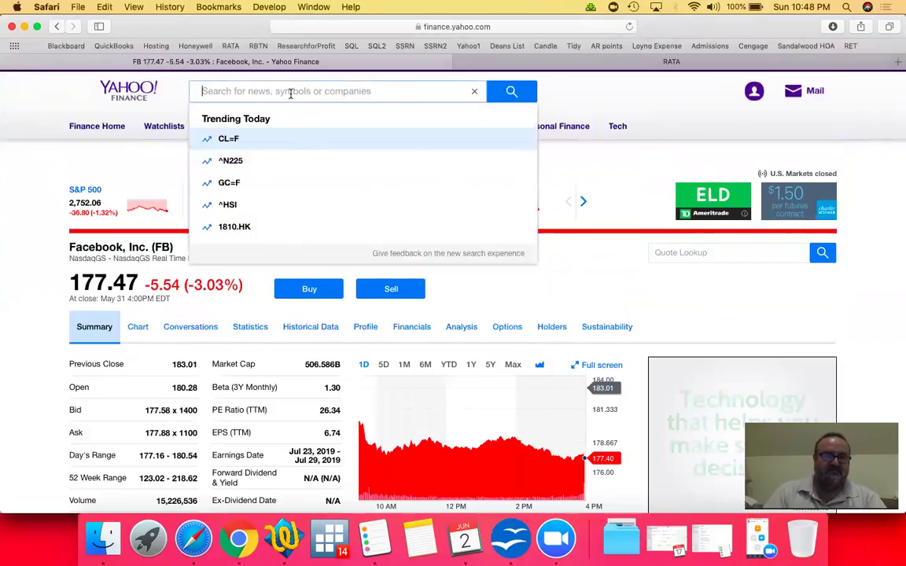
text(JCP)
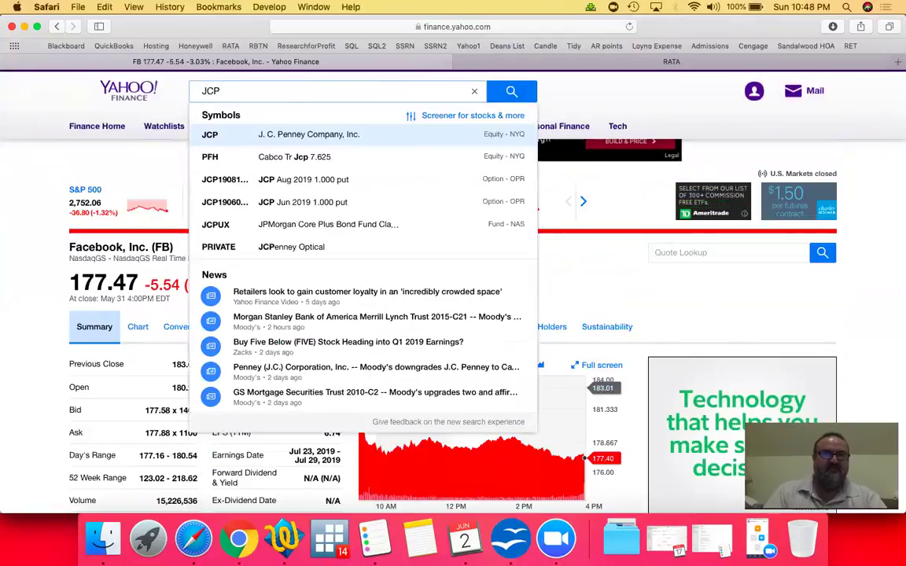
key(Return)
scroll(292, 303, down, 2)
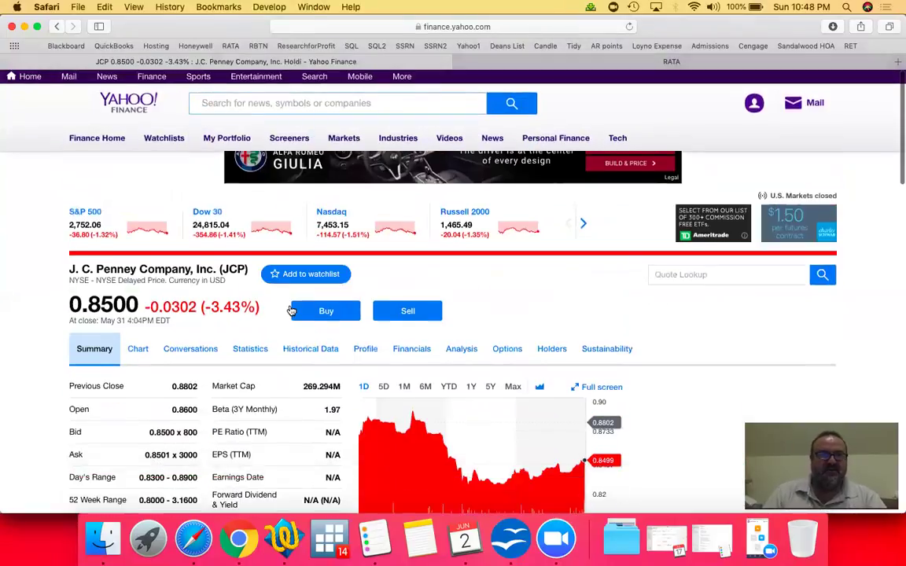
Switch to OpenOffice Calc and add the next stock row with JCP in cell B8 and 1.97 in cell C8
key(super+Tab)
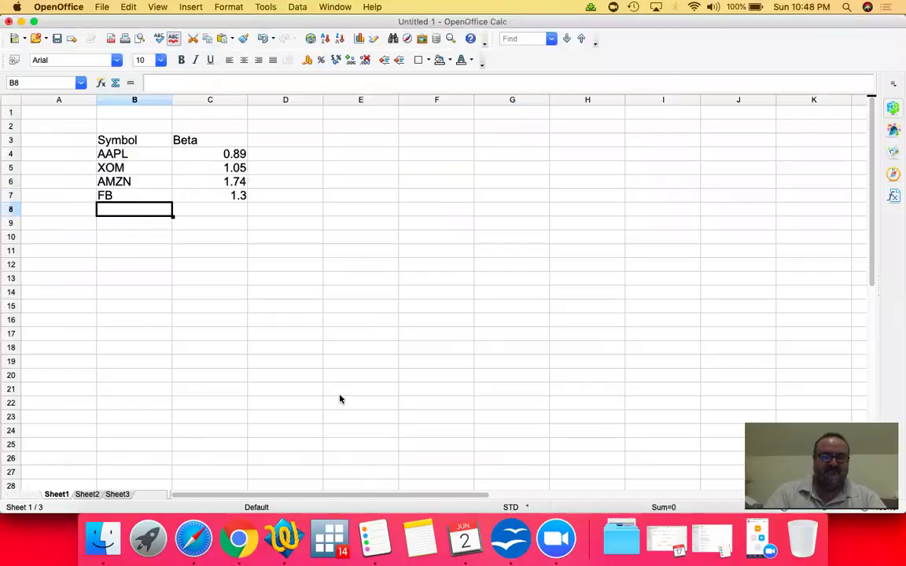
text(JCP)
key(Tab)
text(1.)
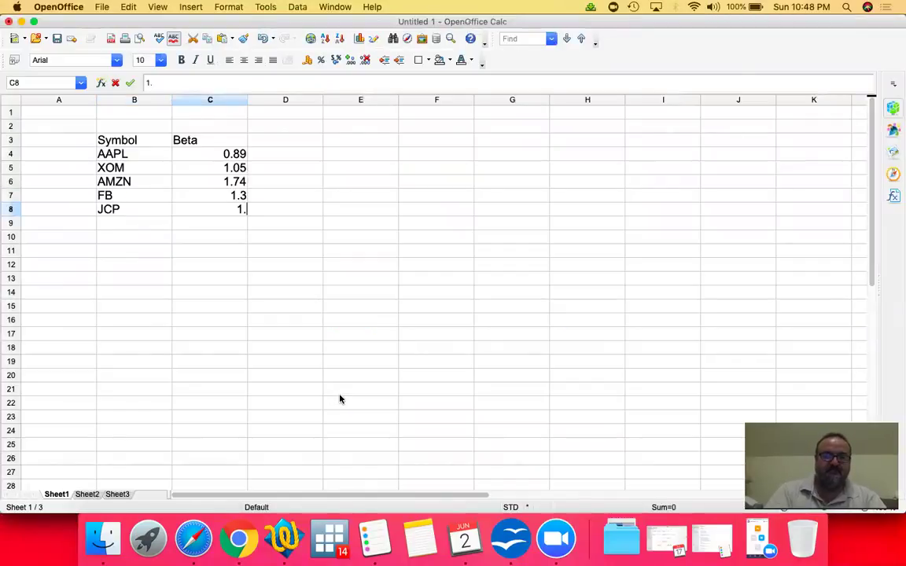
text(97)
key(Return)
Add the column header "Stock Price" in cell D3, beside the Beta header
key(Up)
key(Up)
key(Up)
key(Up)
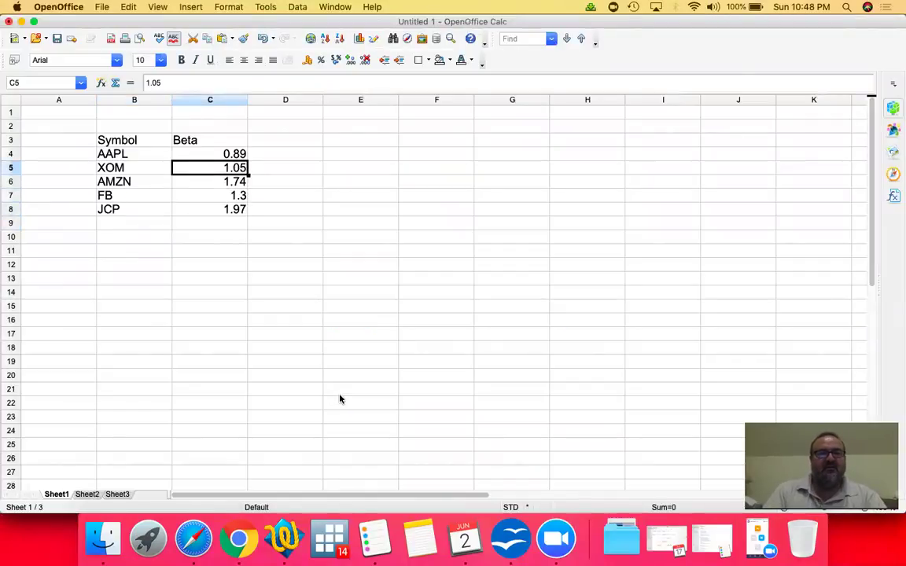
key(Up)
key(Up)
key(Right)
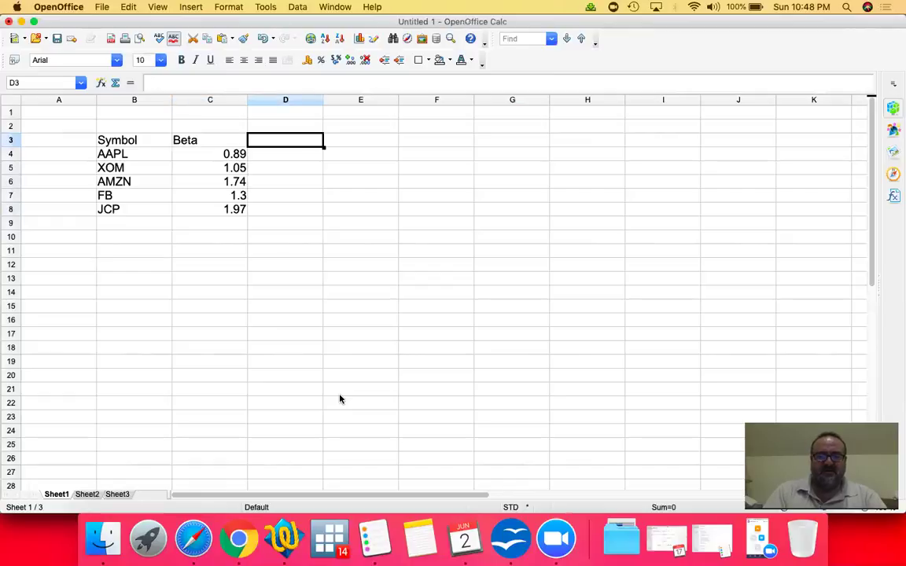
text(Price)
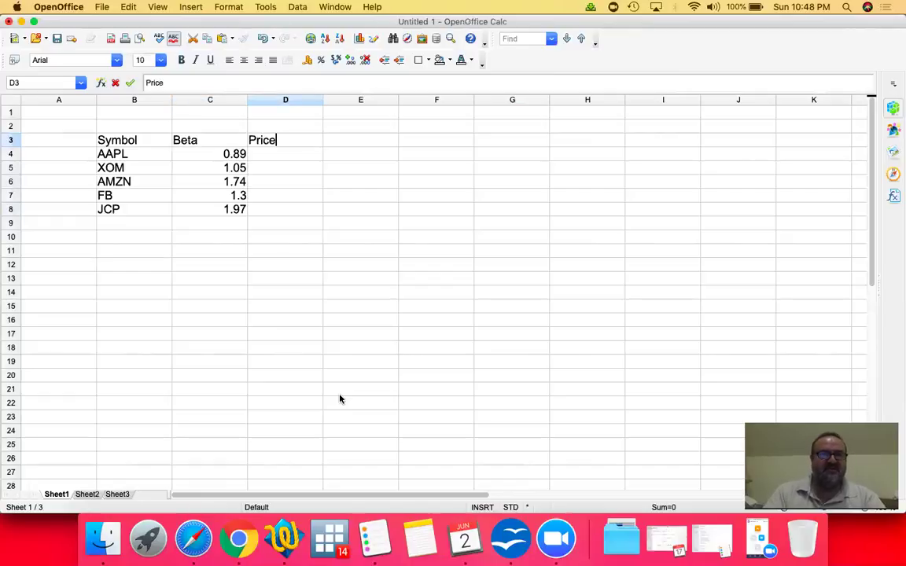
key(BackSpace)
key(BackSpace)
key(BackSpace)
text(St)
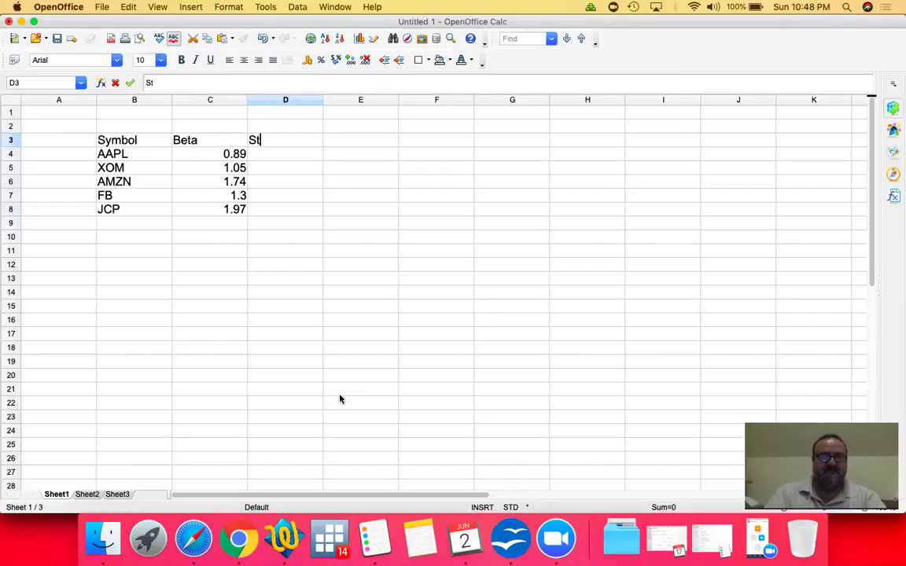
text(ock Price)
key(Return)
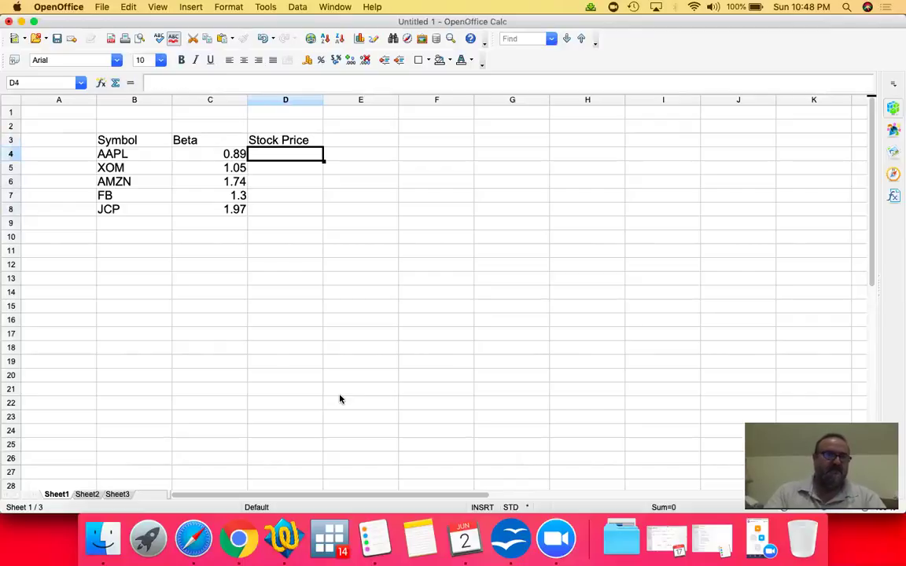
Check JCP's share price on the Yahoo Finance page in Safari and enter 0.85 in cell D8 of the Calc sheet
key(super+Tab)
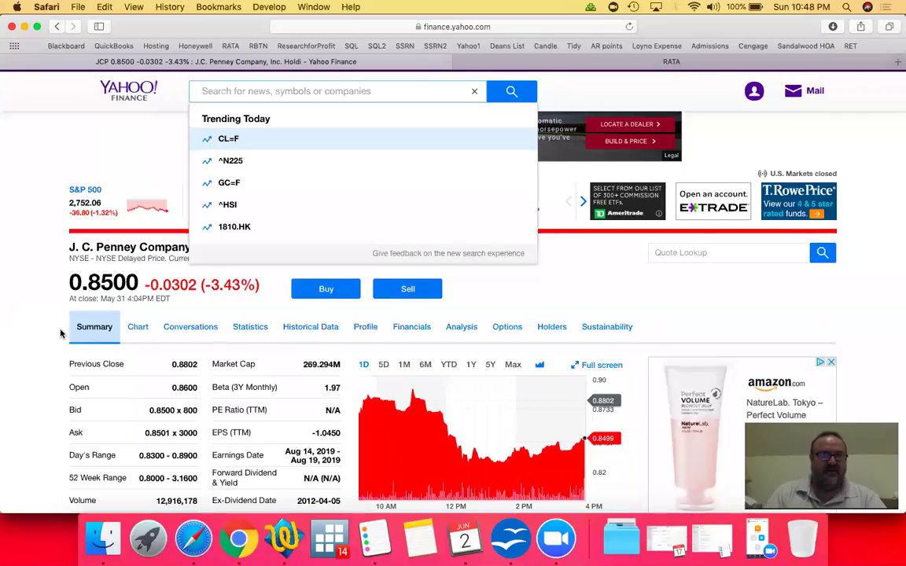
click(48, 274)
key(super+Tab)
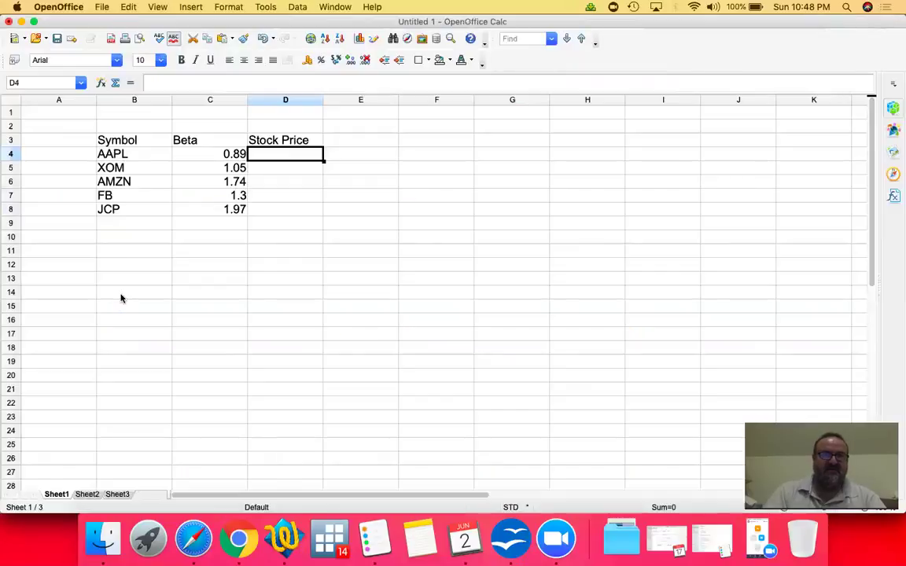
key(Down)
key(Down)
key(Down)
key(Down)
text(0.)
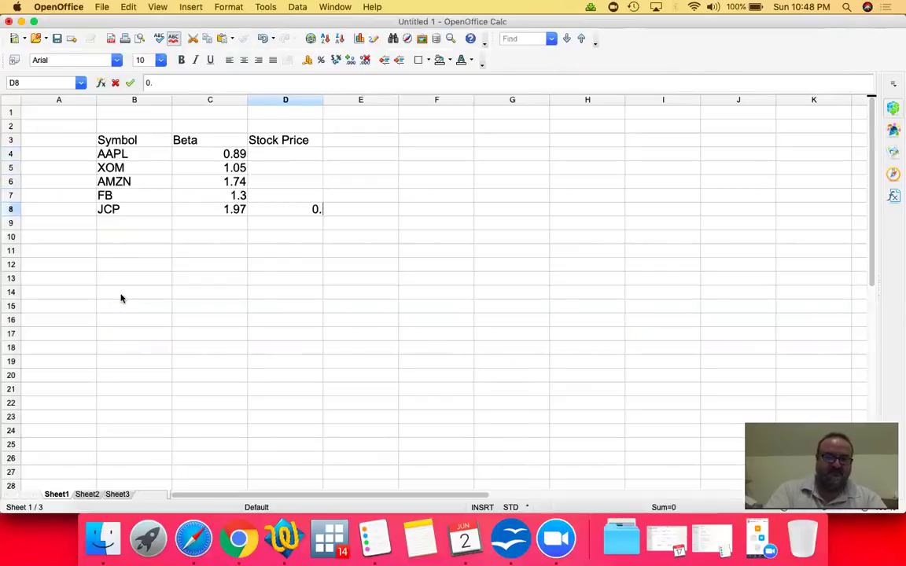
text(85)
key(Return)
Format the Stock Price cells D4:D8 as currency
key(Up)
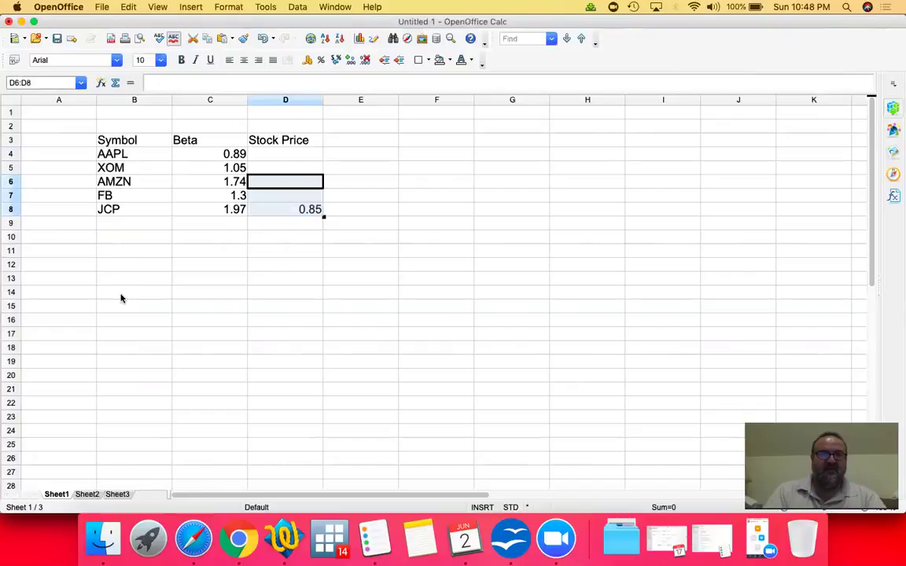
key(shift+Up)
key(shift+Up)
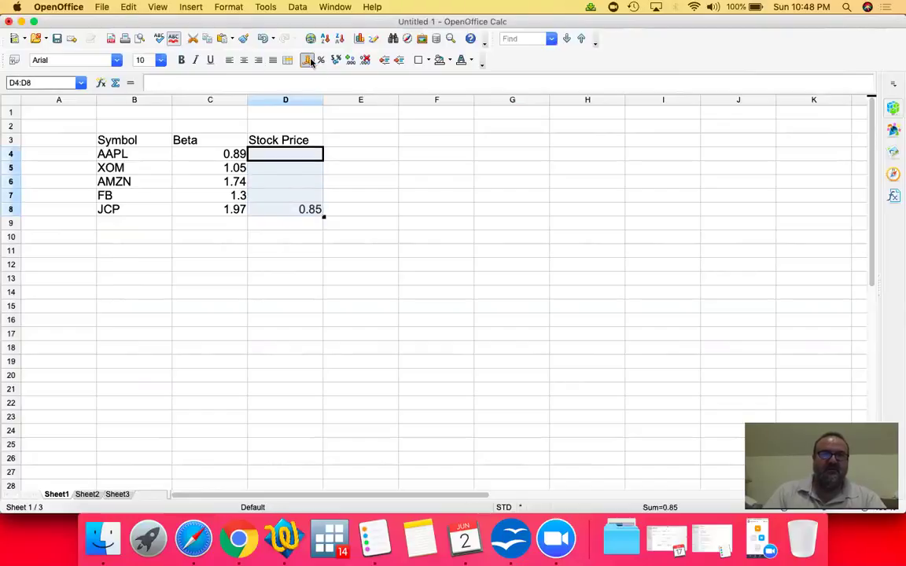
click(308, 61)
Select cell D7, then switch to Safari and look up the FB quote to read Facebook's share price
click(286, 195)
key(super+Tab)
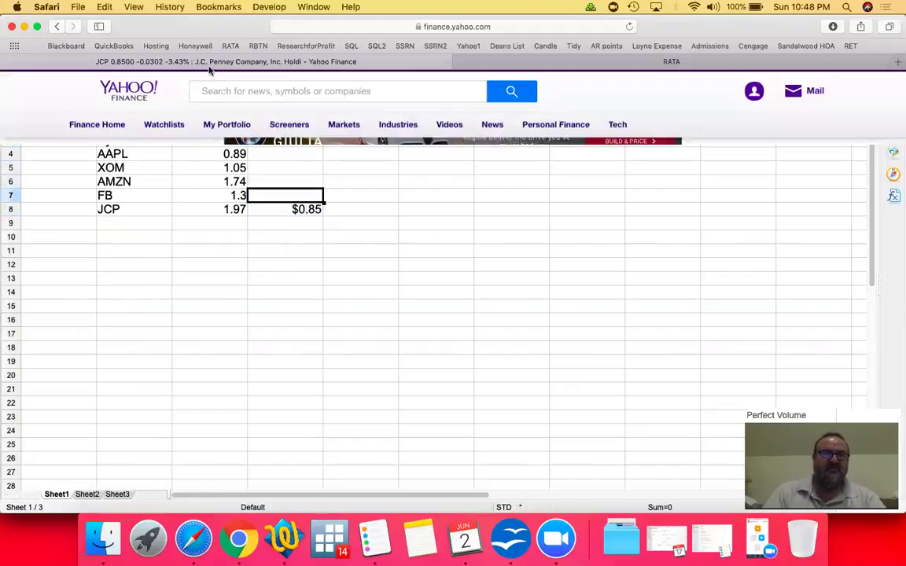
click(197, 90)
text(r)
key(BackSpace)
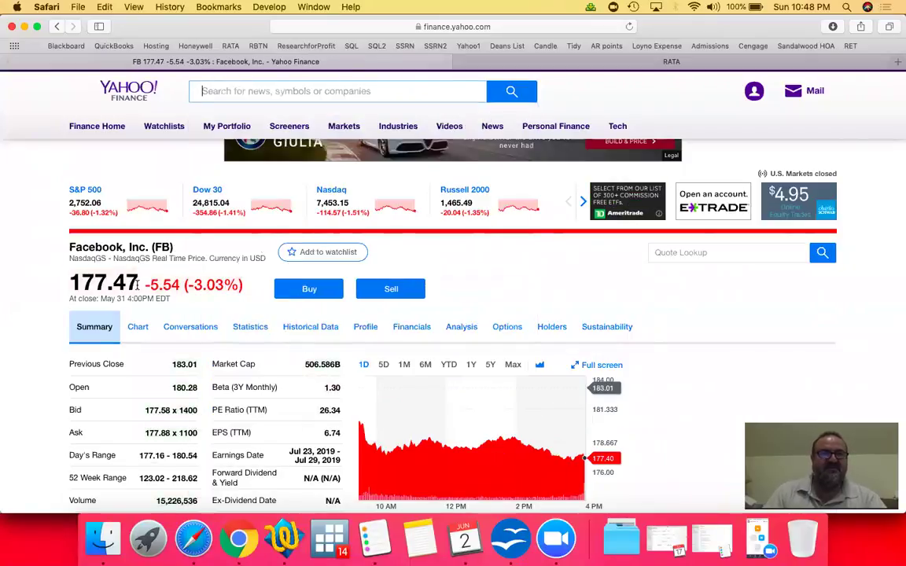
Switch to OpenOffice Calc, enter FB's stock price of 177.47 in cell D7, and select D6
key(super+Tab)
text(177)
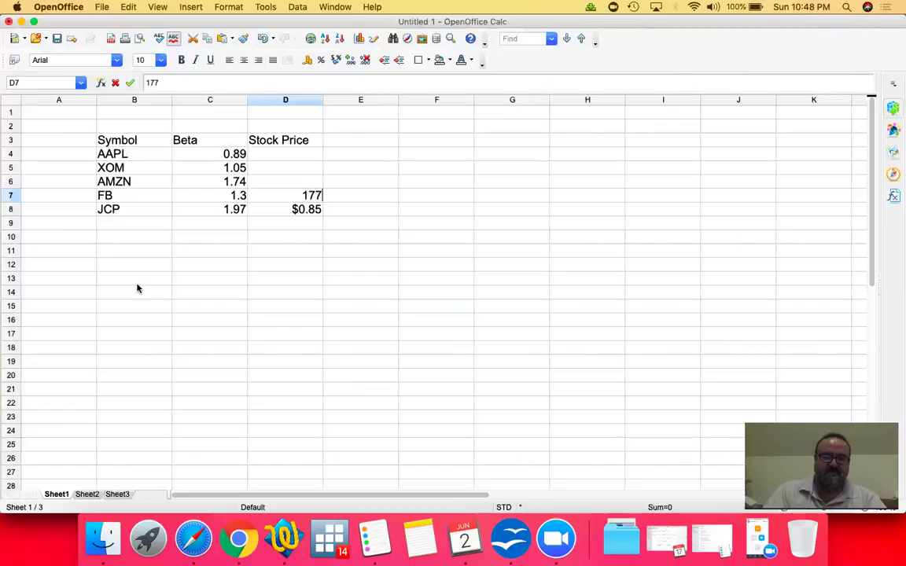
text(.47)
key(Return)
key(Up)
key(Up)
Switch to Safari and look up the AMZN quote on Yahoo Finance to read Amazon's share price
key(super+Tab)
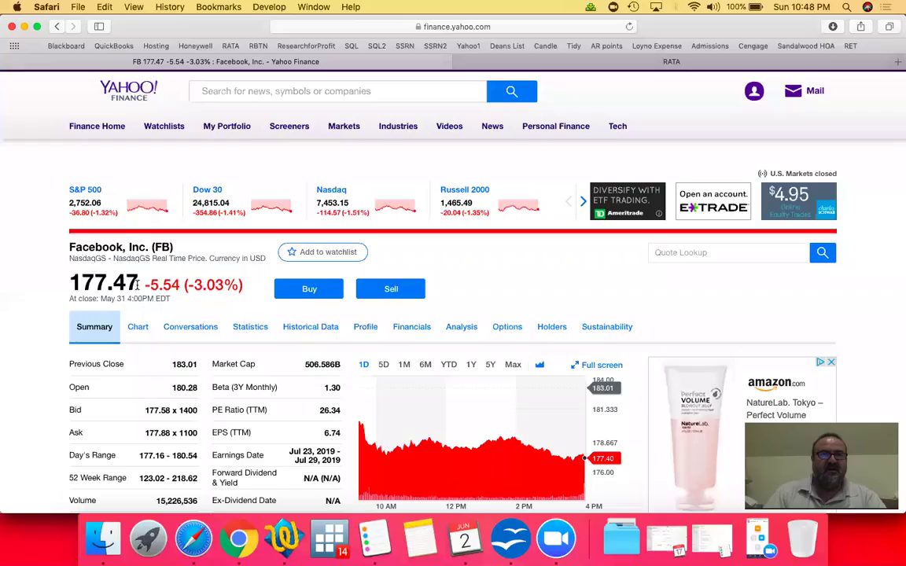
click(214, 95)
text(AM)
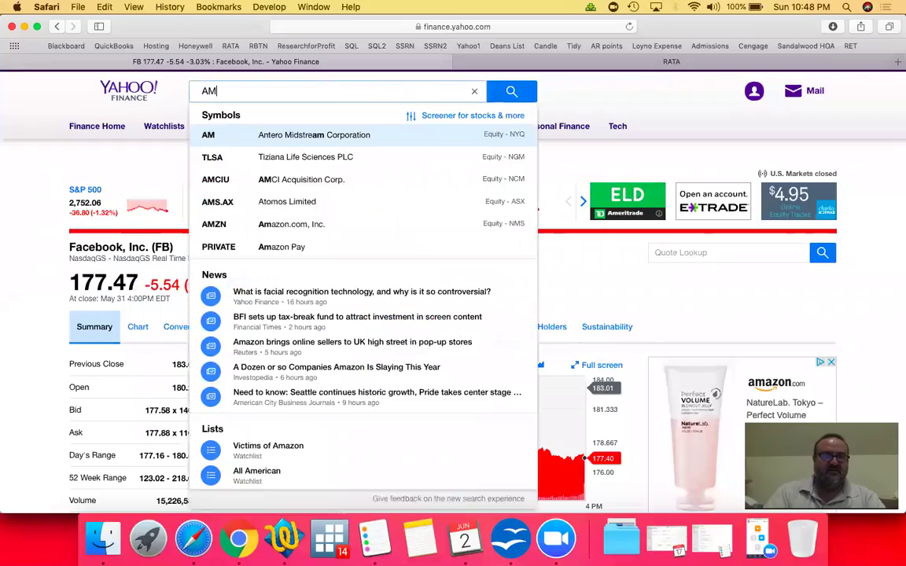
text(ZN)
key(Return)
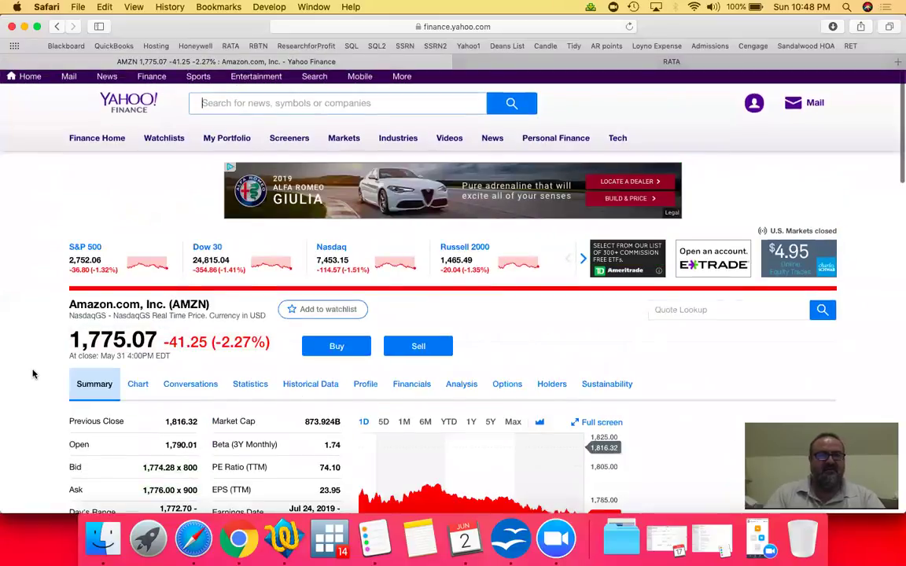
Switch to OpenOffice Calc, enter AMZN's stock price of 1775.07 in cell D6, and select D5
key(super+Tab)
text(1,775)
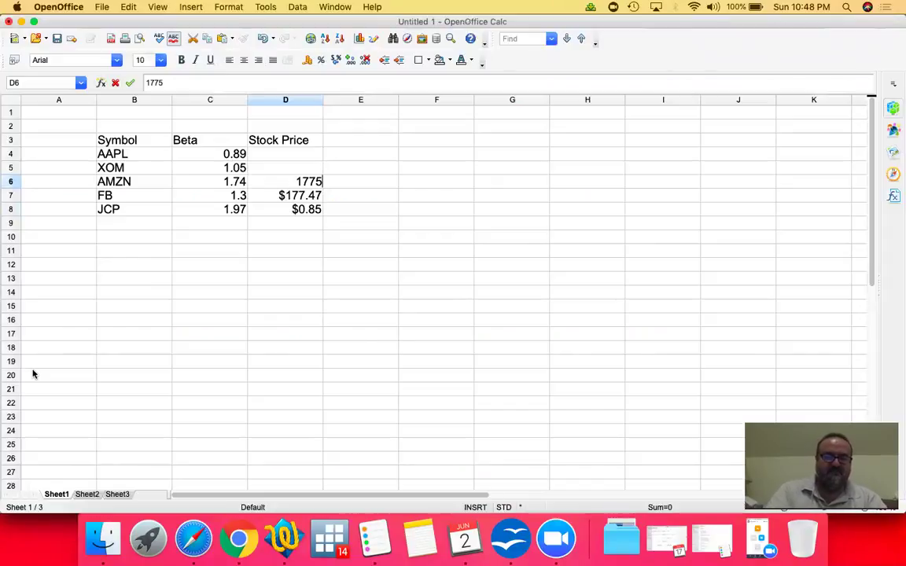
text(.07)
key(Return)
key(Up)
key(Up)
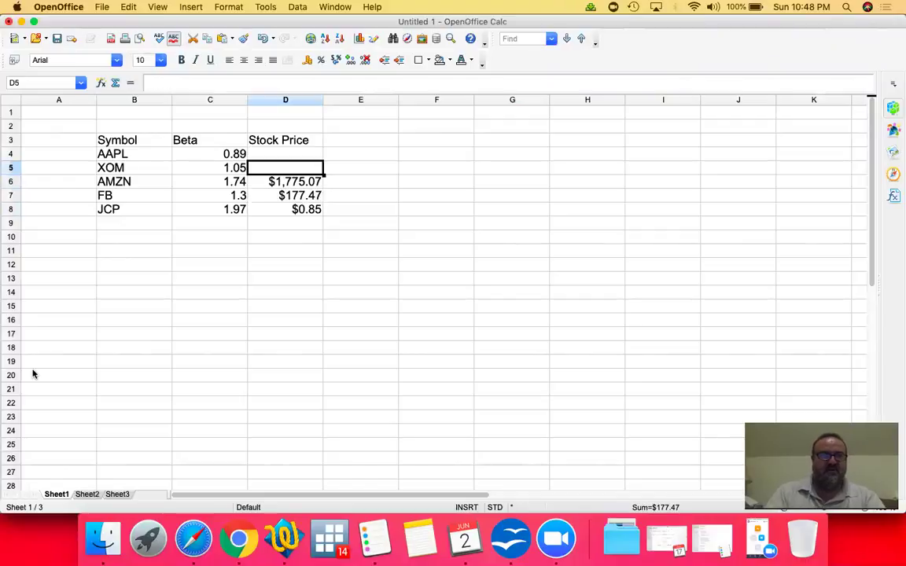
Switch to Safari and look up the XOM quote on Yahoo Finance to read Exxon Mobil's share price
key(super+Tab)
click(196, 103)
text(z)
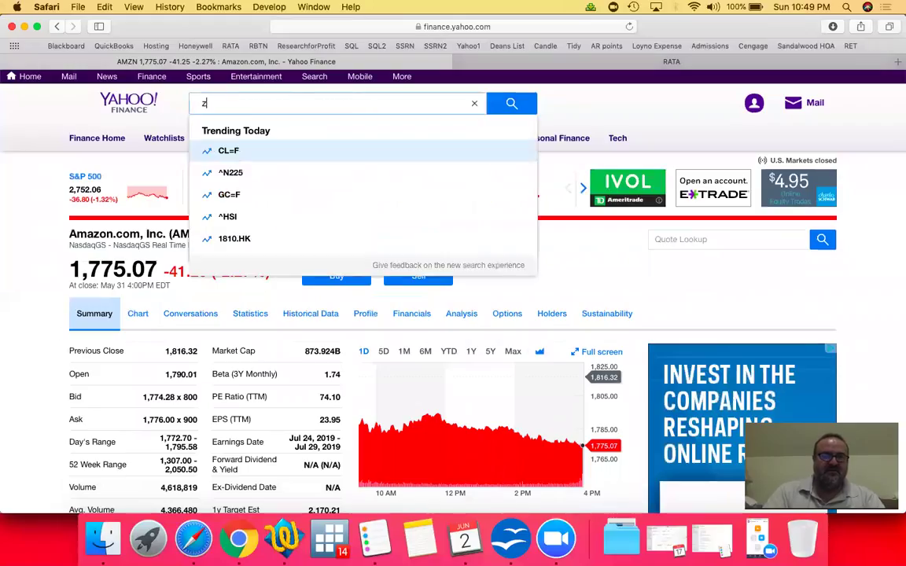
key(BackSpace)
text(xom)
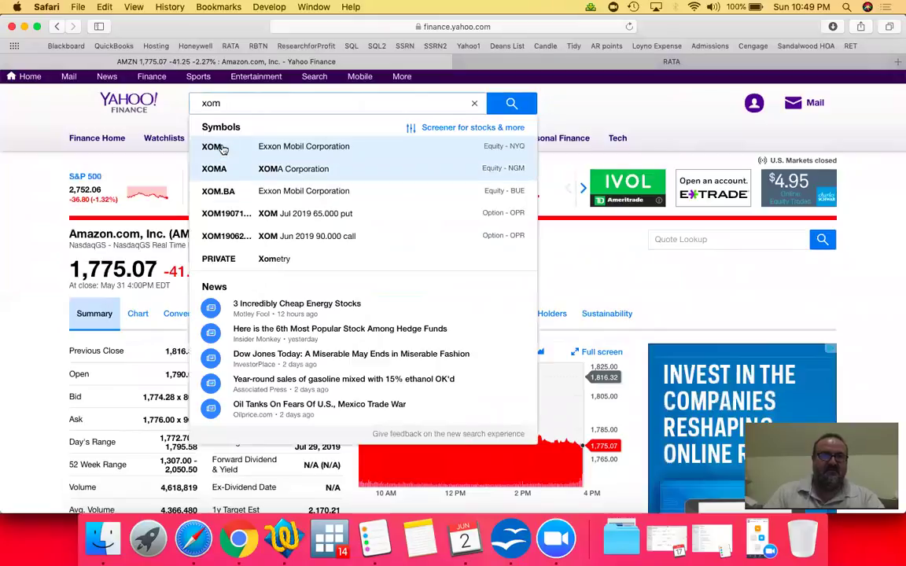
click(219, 148)
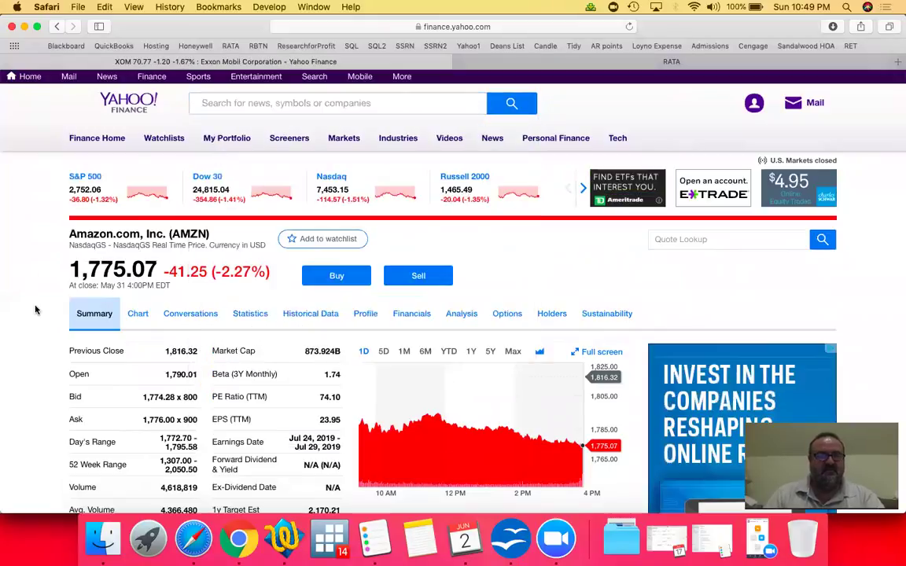
Switch to OpenOffice Calc, enter XOM's stock price of 70.77 in cell D5, and select D4
key(super+Tab)
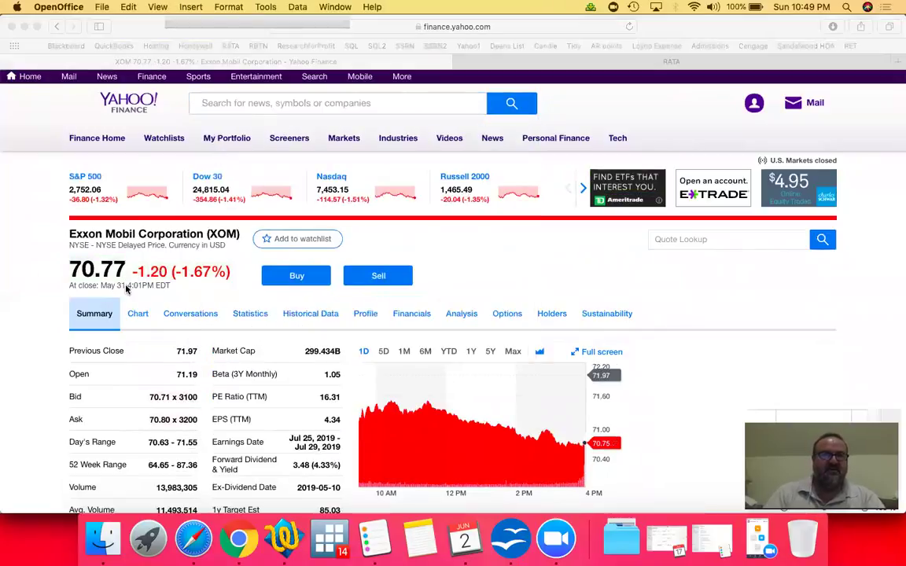
text(70)
text(77)
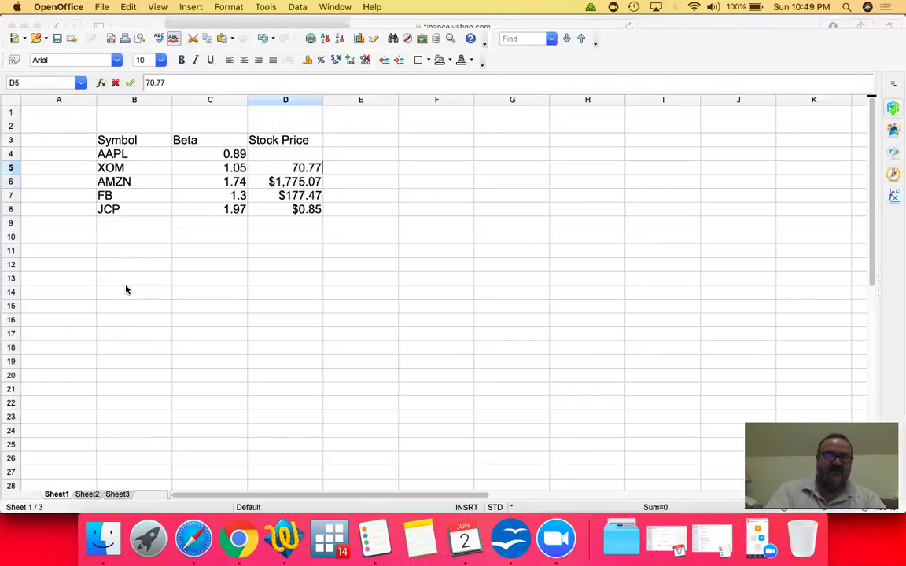
key(Return)
key(Up)
key(Up)
Switch to Safari and try to look up the AAPL quote on Yahoo Finance
key(super+Tab)
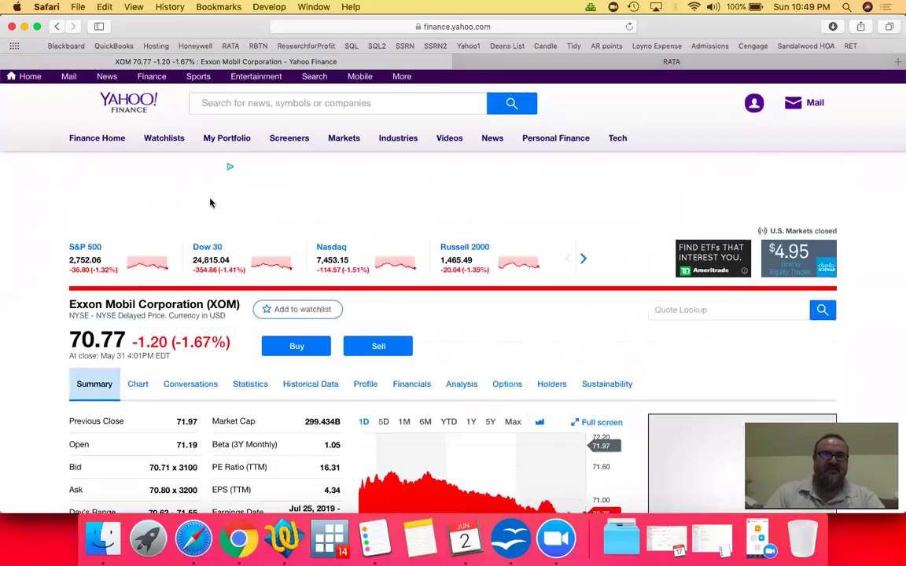
click(269, 103)
text(AAPL)
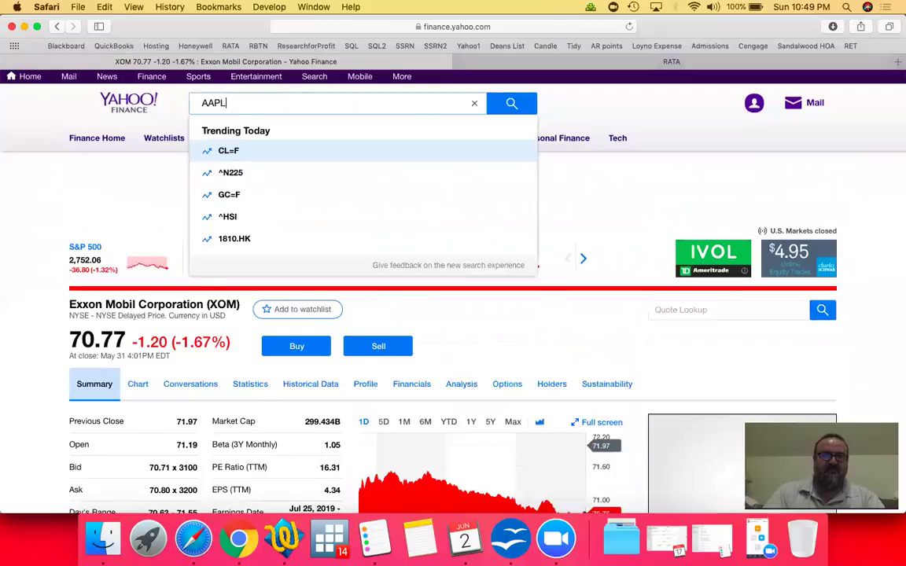
text(A)
key(Return)
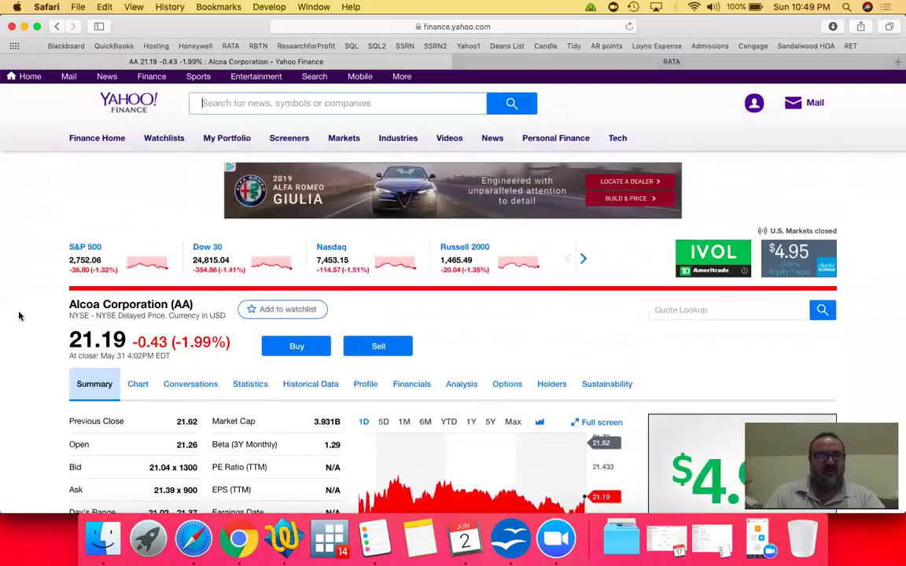
scroll(20, 316, down, 1)
text(A)
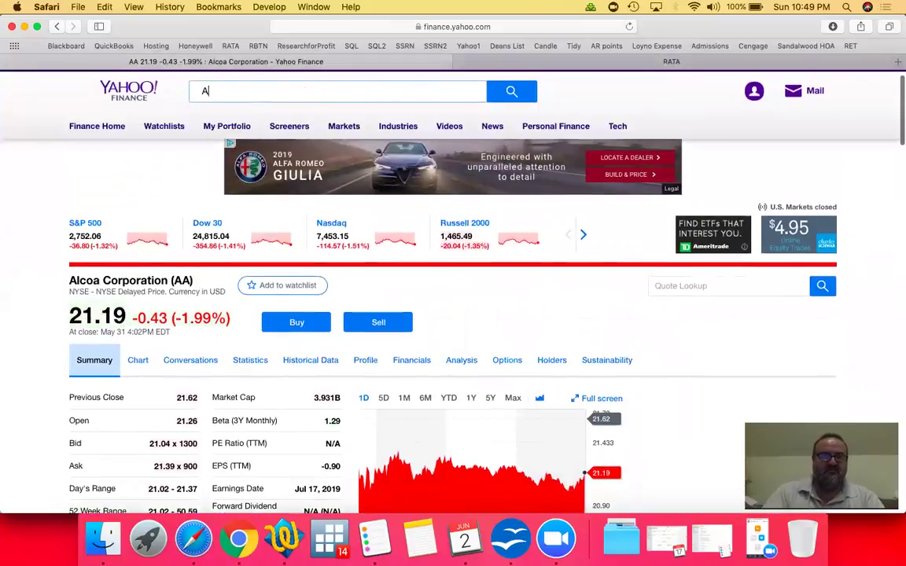
text(APL)
key(Return)
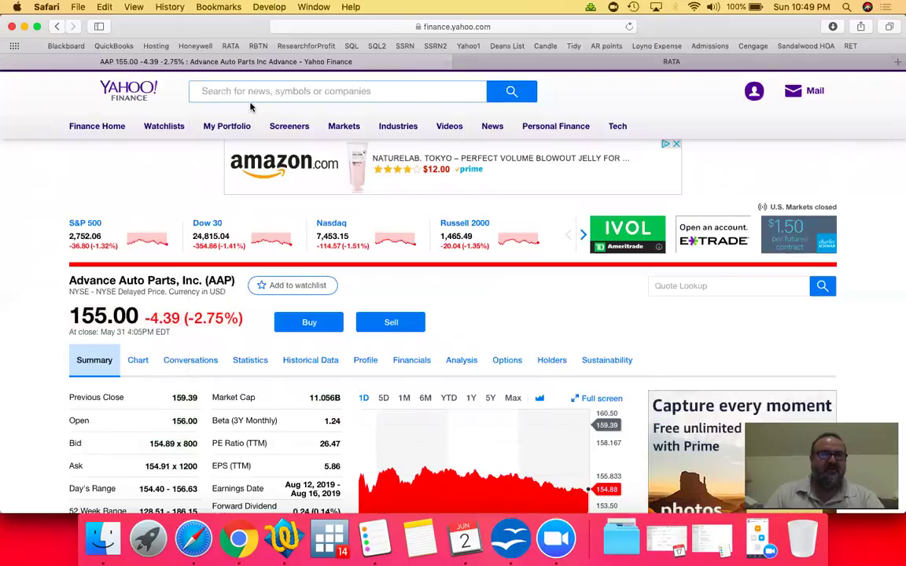
Try the AAPL symbol search again, correcting the mistyped symbol and opening a suggested match
click(227, 95)
text(AAAPL)
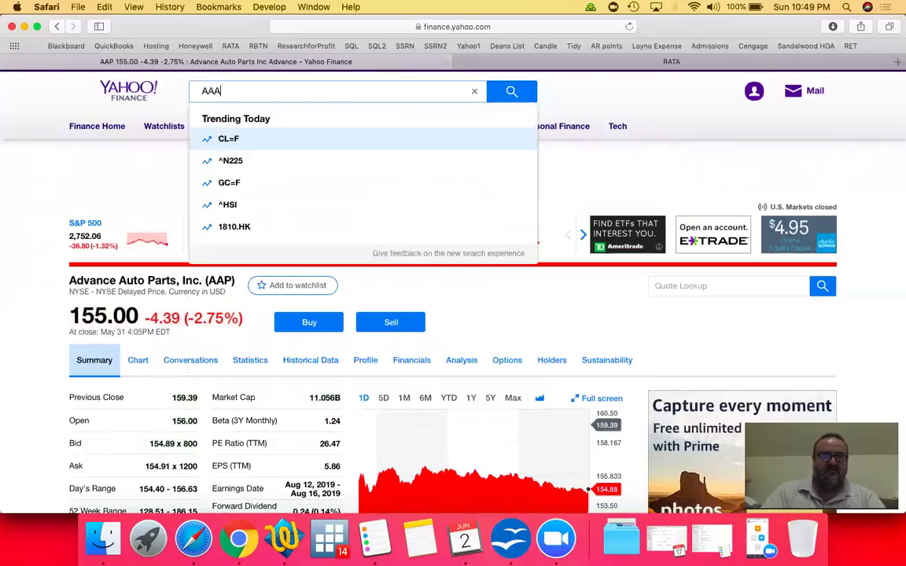
key(BackSpace)
key(BackSpace)
key(BackSpace)
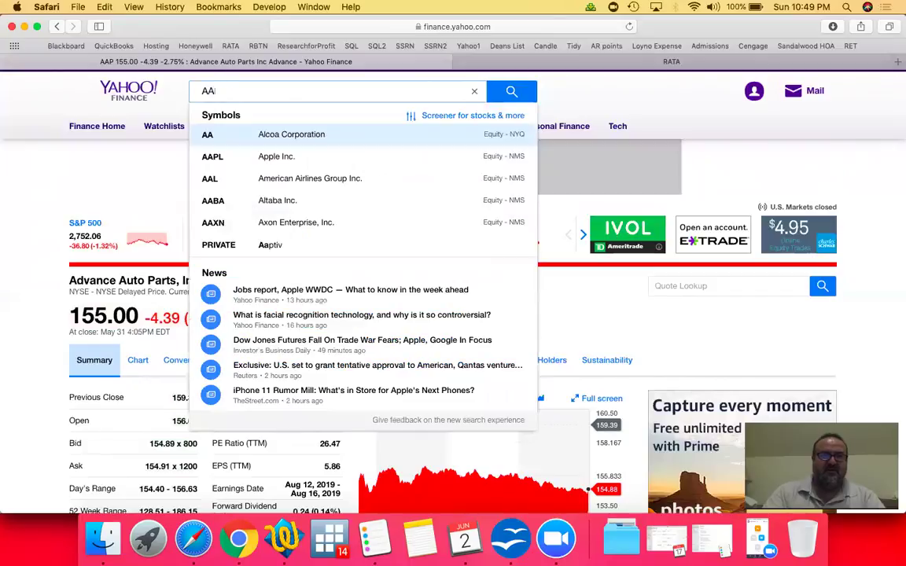
text(PL)
click(221, 137)
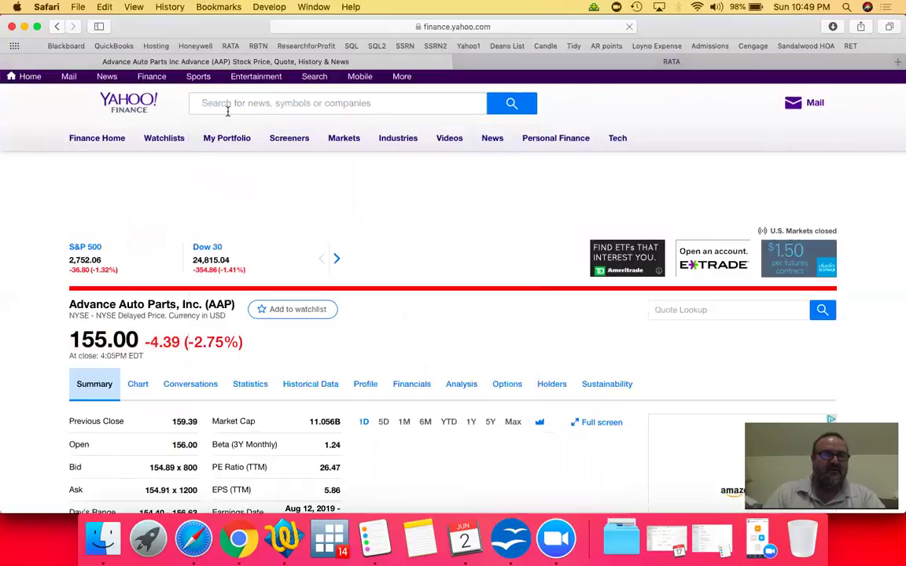
Search Yahoo Finance for AAPL and open the Apple Inc. quote to read its share price
click(227, 105)
text(AAPL)
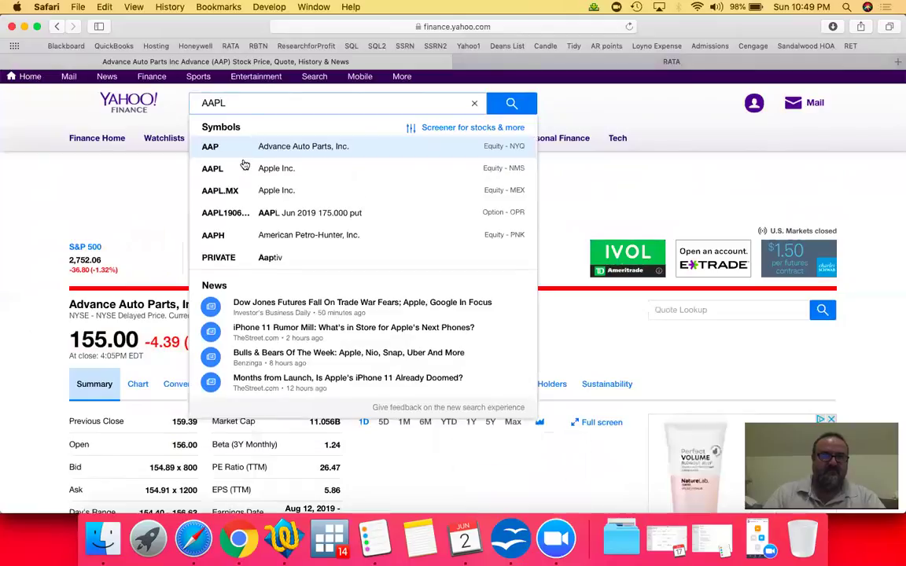
click(222, 152)
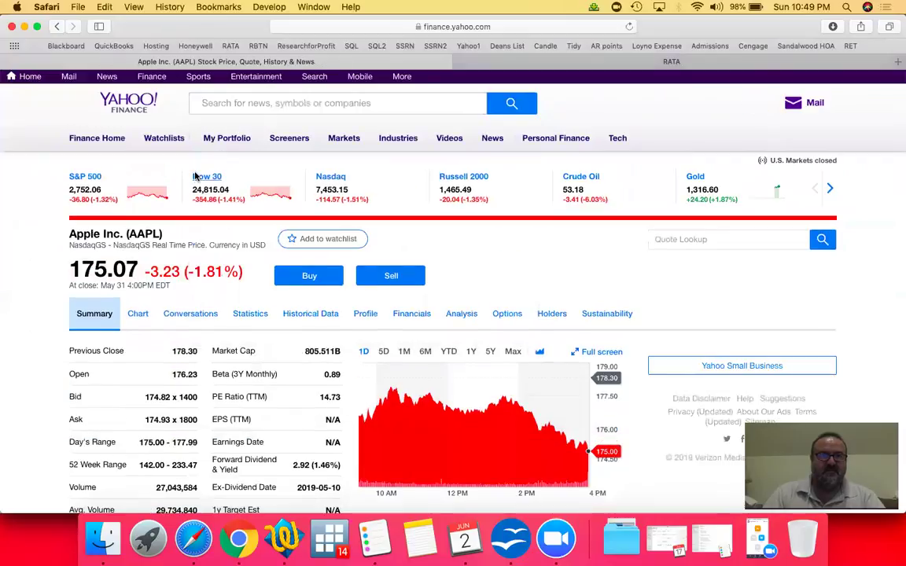
Switch to OpenOffice Calc and enter AAPL's stock price of 175.07 in cell D4
key(super+Tab)
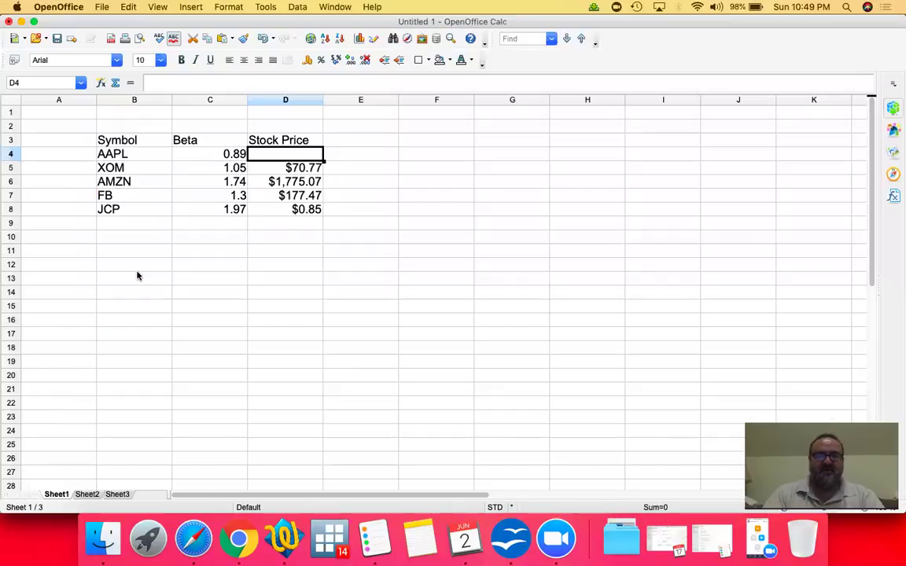
text(175.07)
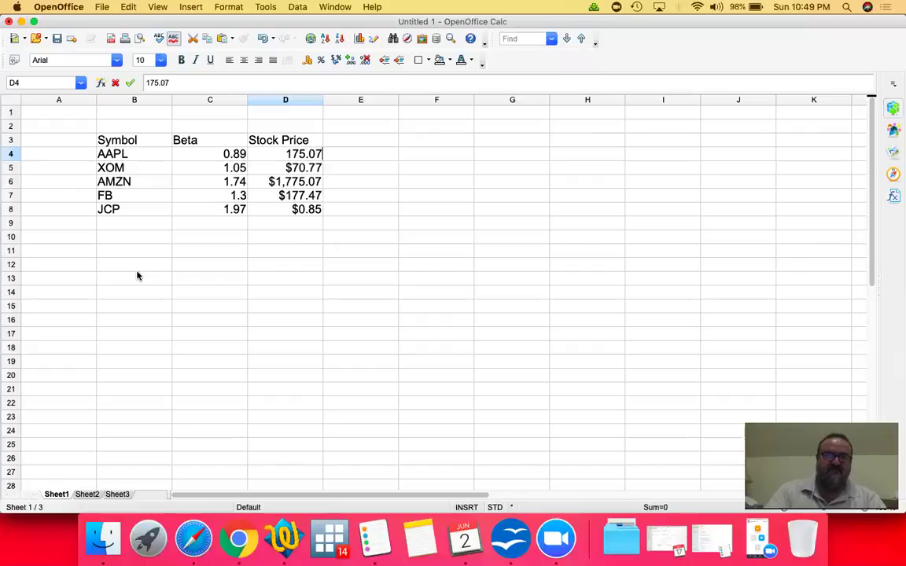
key(Return)
key(Up)
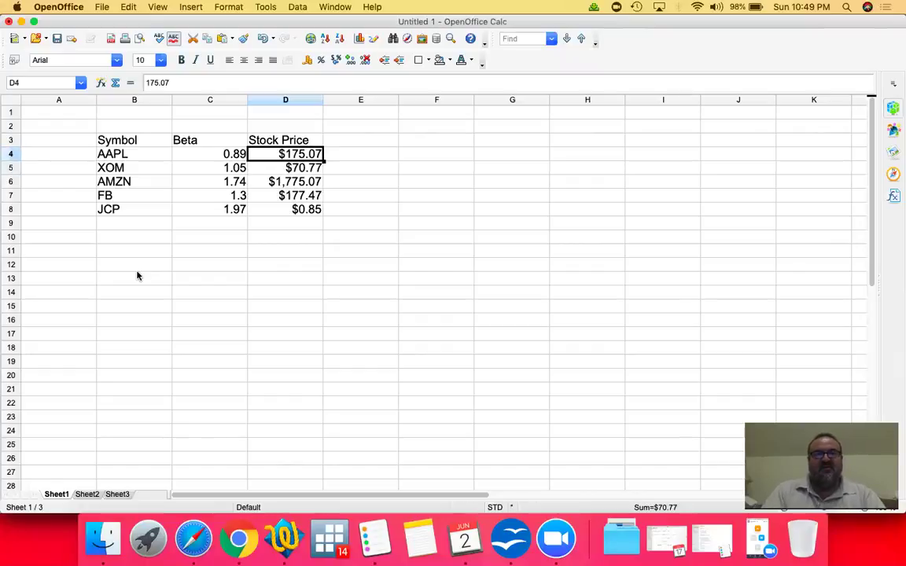
Add the column header "Shares" in cell E3, beside Stock Price
key(Up)
key(Right)
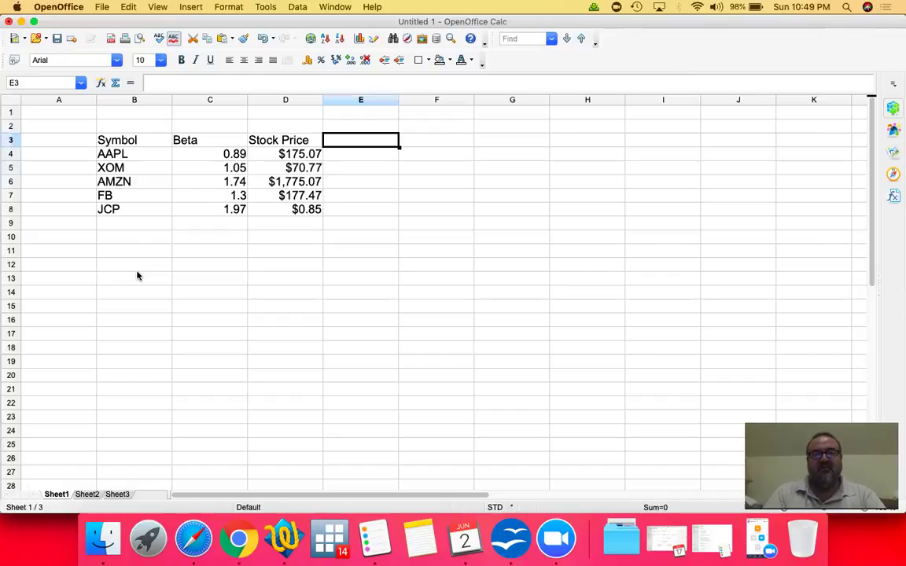
text(Share)
key(Return)
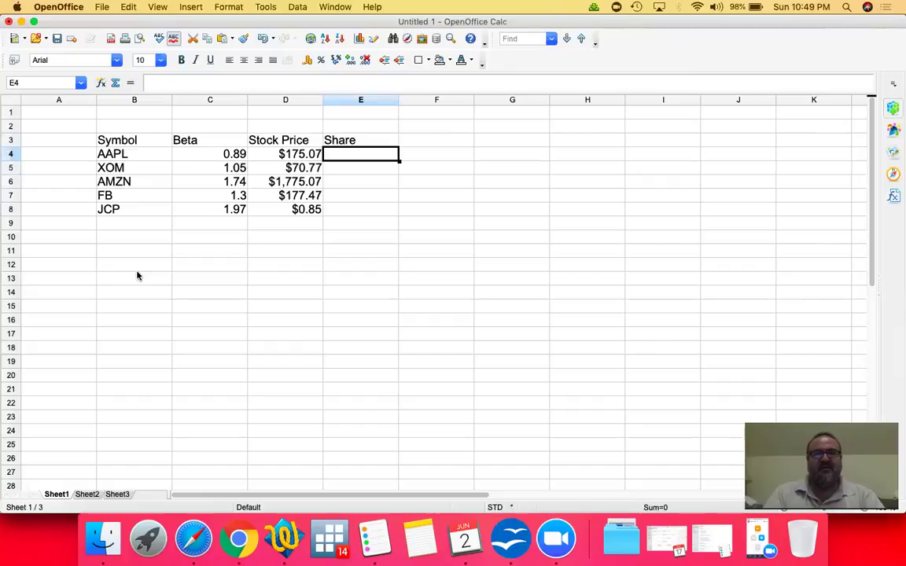
key(Up)
text(Shares)
key(Return)
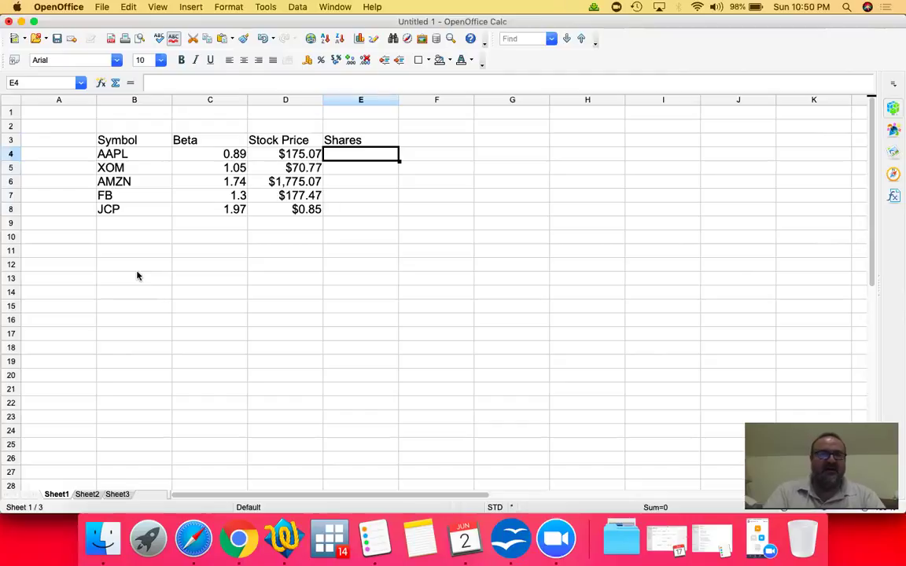
Enter share quantities of 10 for AAPL, 20 for XOM and 1 for AMZN in cells E4 to E6
text(10)
key(Return)
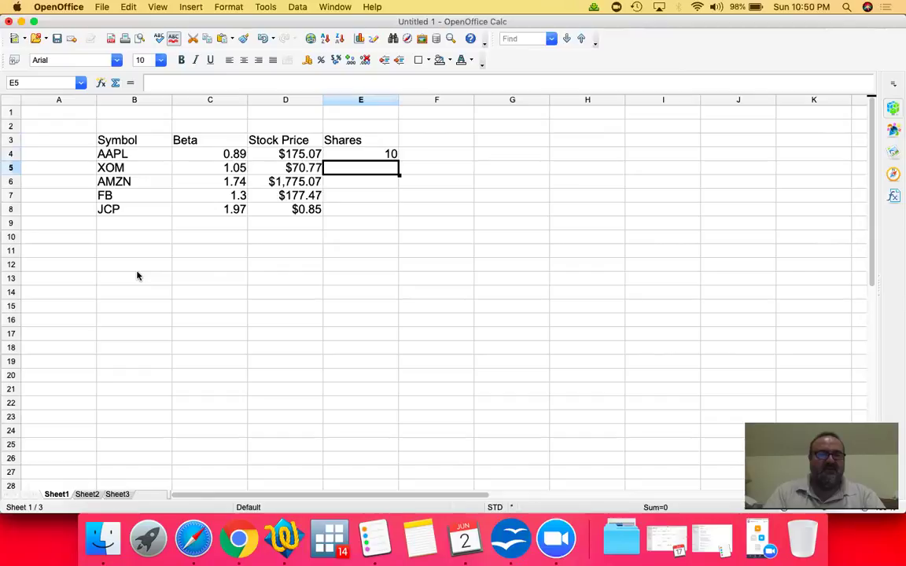
text(20)
key(Return)
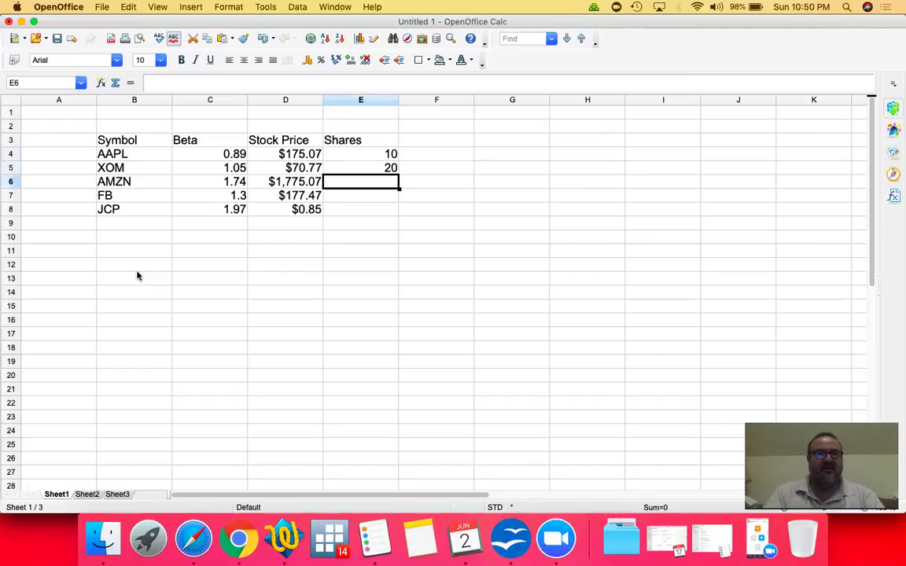
text(1)
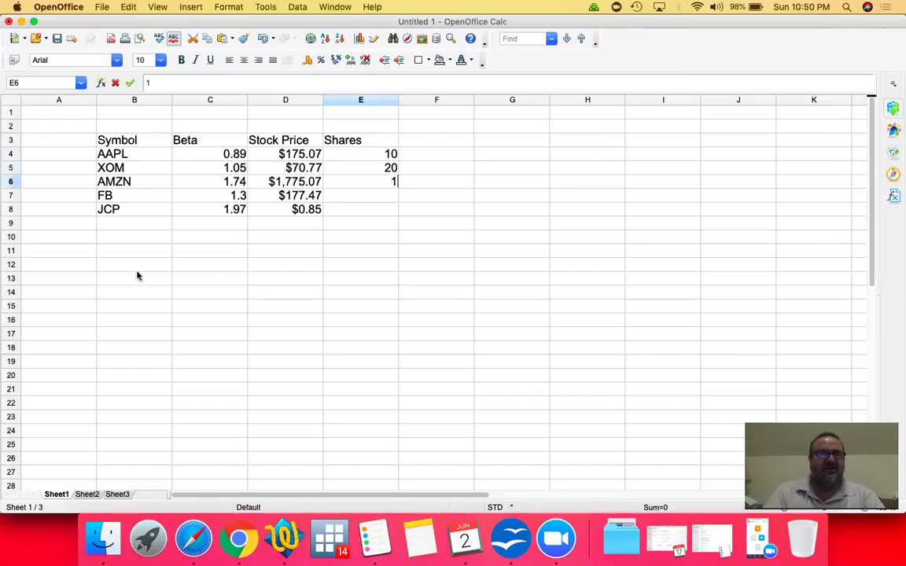
key(Return)
Enter share quantities of 10 for FB and 100 for JCP in cells E7 and E8
text(10)
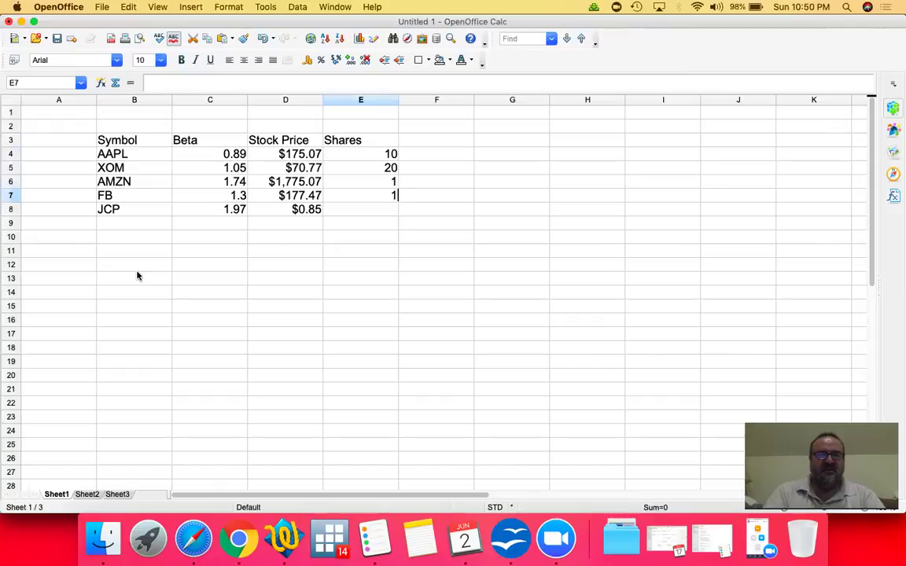
key(Return)
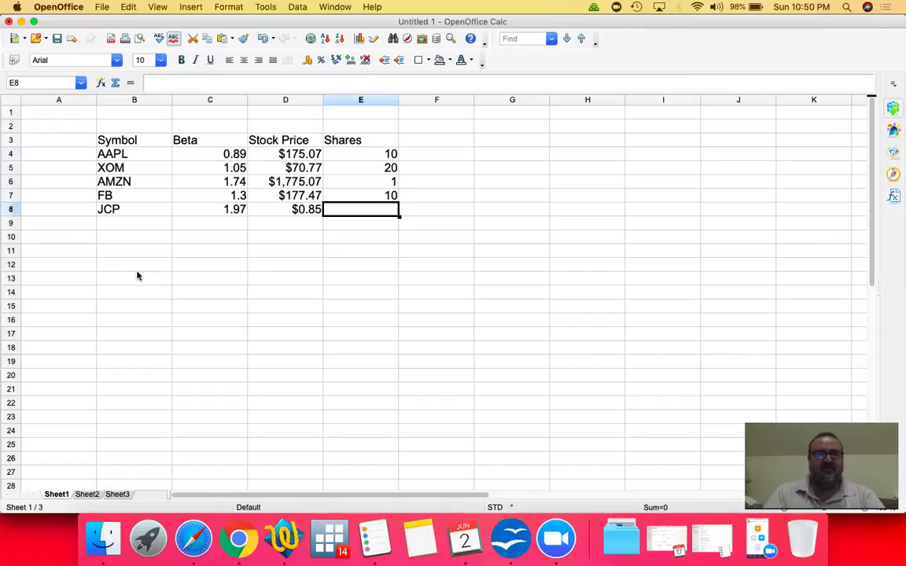
text(1000)
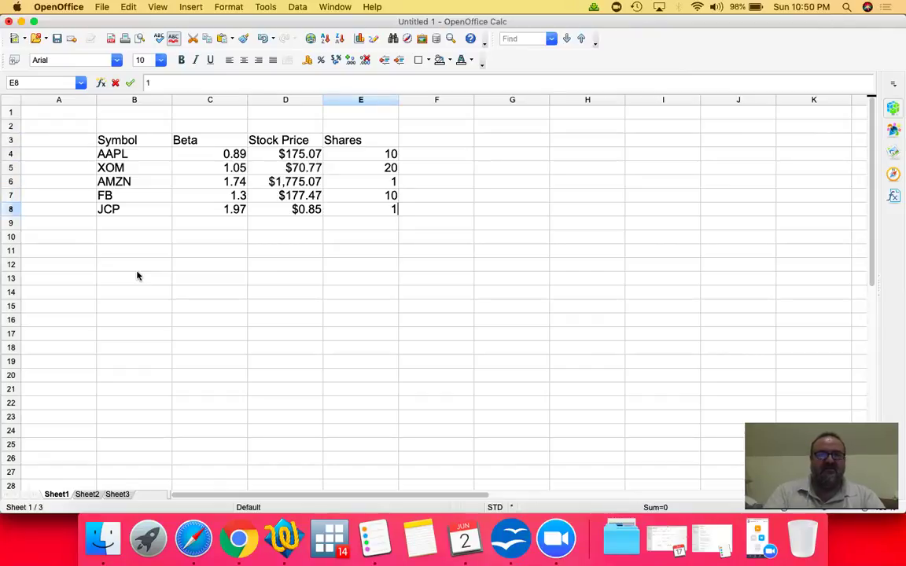
key(BackSpace)
key(BackSpace)
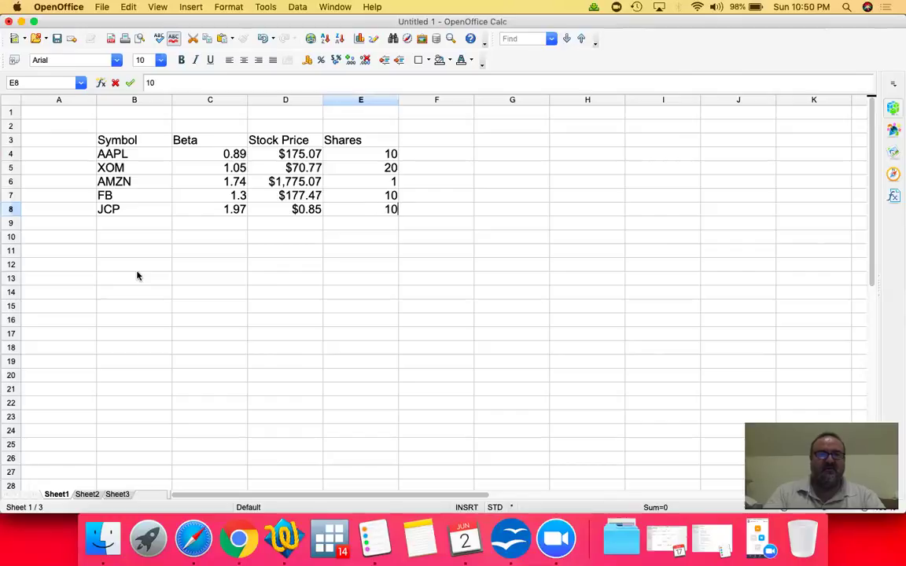
text(100)
key(Return)
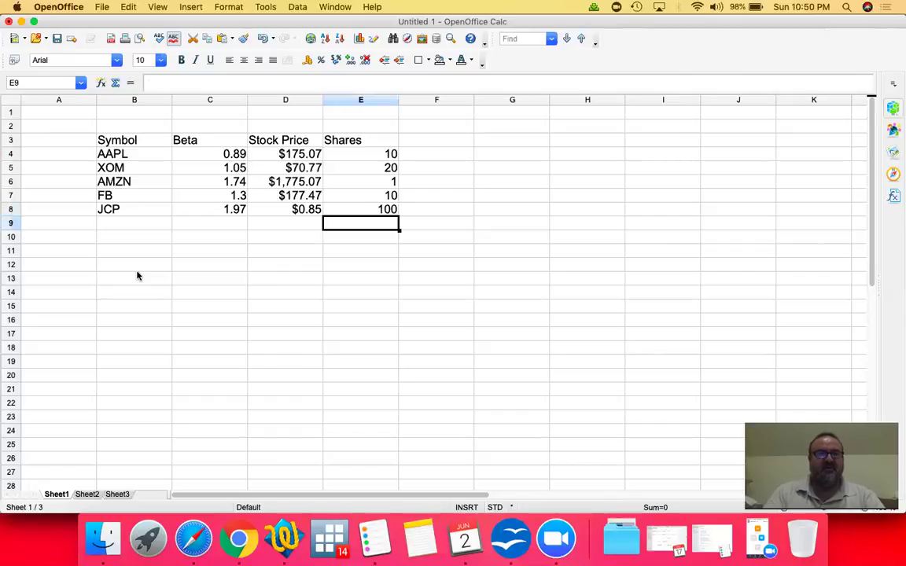
Add the column header "Value" in cell F3, beside Shares
key(Up)
key(Up)
key(Up)
key(Up)
key(Up)
key(Up)
key(Right)
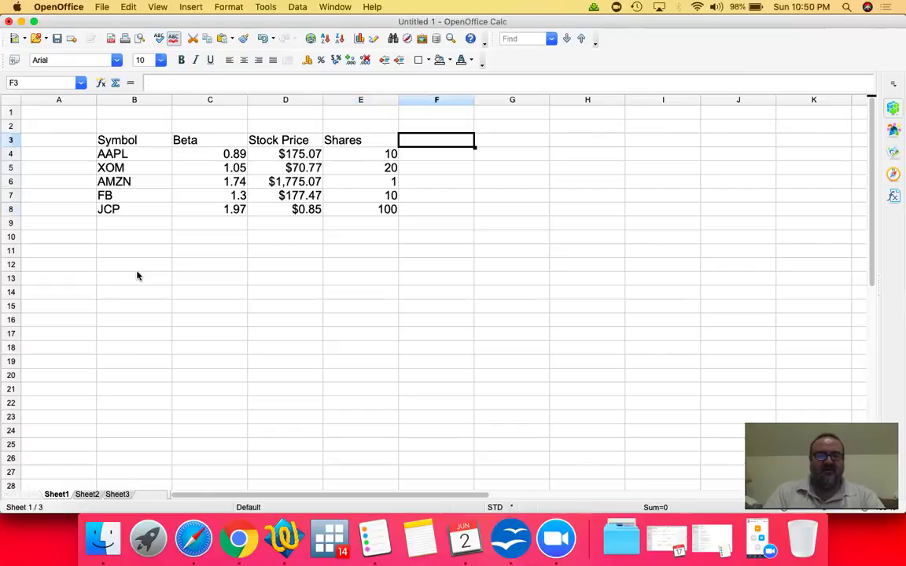
text(Wort)
key(BackSpace)
key(BackSpace)
key(BackSpace)
key(BackSpace)
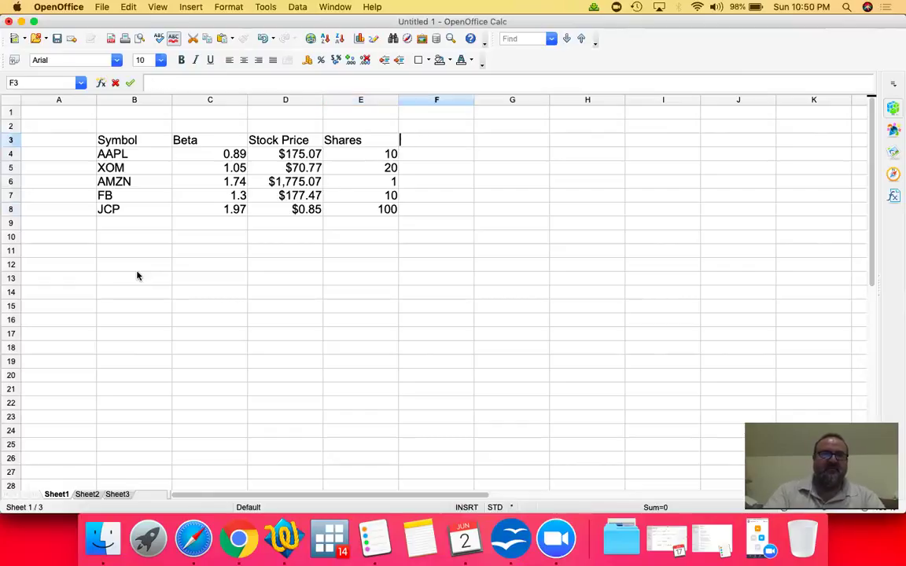
text(Value)
key(Return)
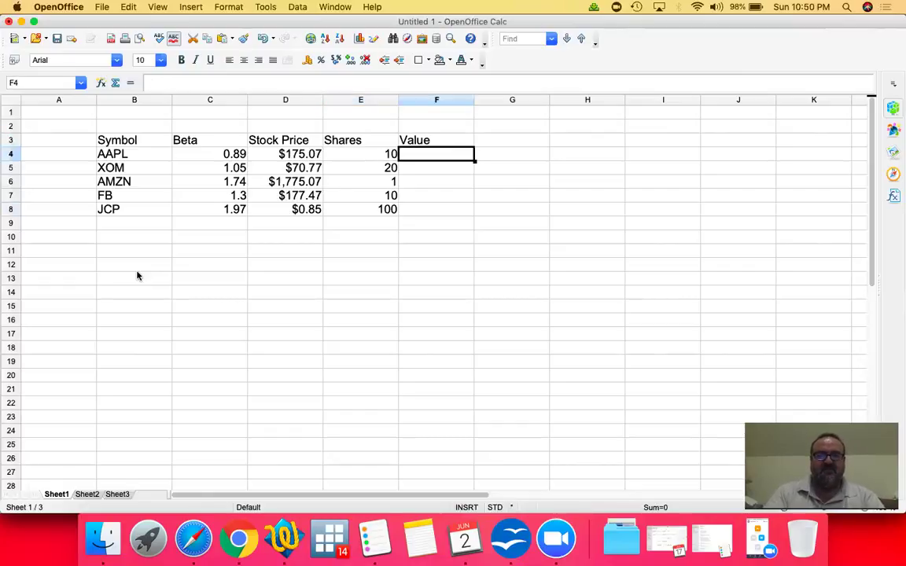
Calculate AAPL's value in cell F4 with the formula =D4*E4
text(=)
key(Left)
key(Left)
text(*)
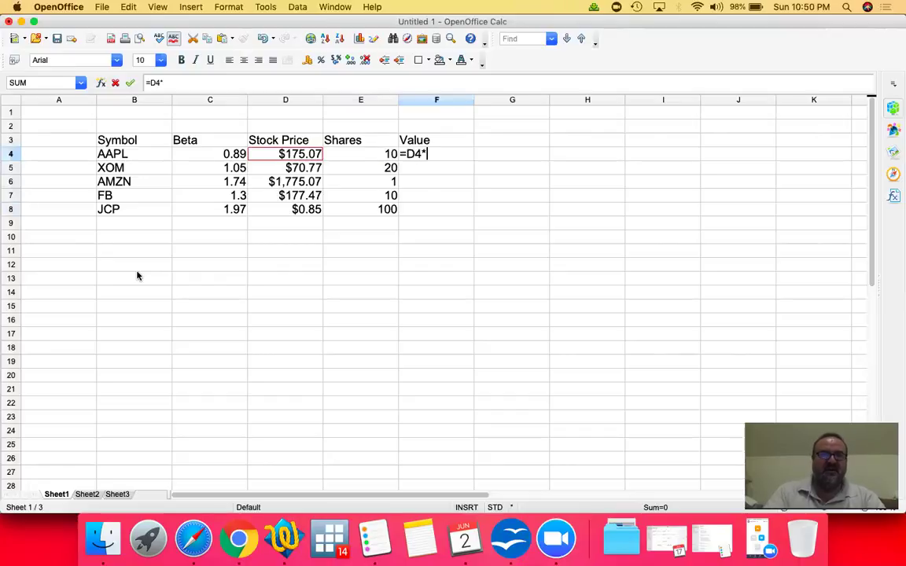
key(Left)
key(Return)
key(Up)
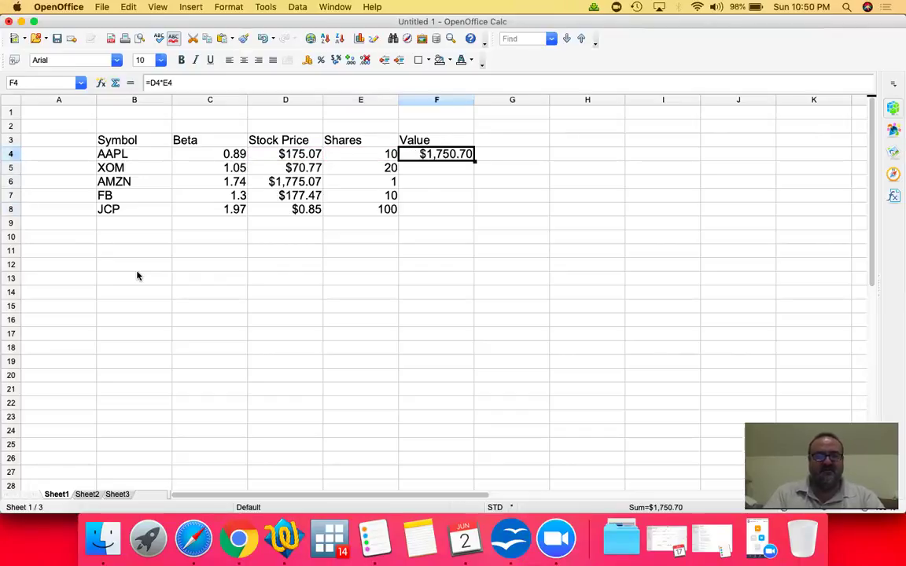
Calculate XOM's value in cell F5 with the formula =D5*E5
key(Down)
text(=)
key(Left)
key(Left)
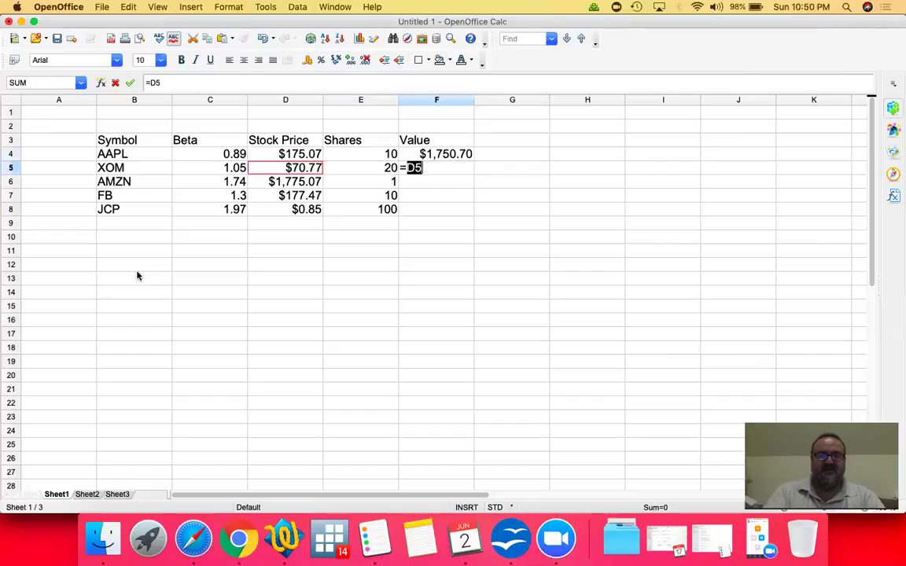
text(*)
key(Left)
key(Return)
Calculate AMZN's value in cell F6 with the formula =D6*E6
text(=)
key(Left)
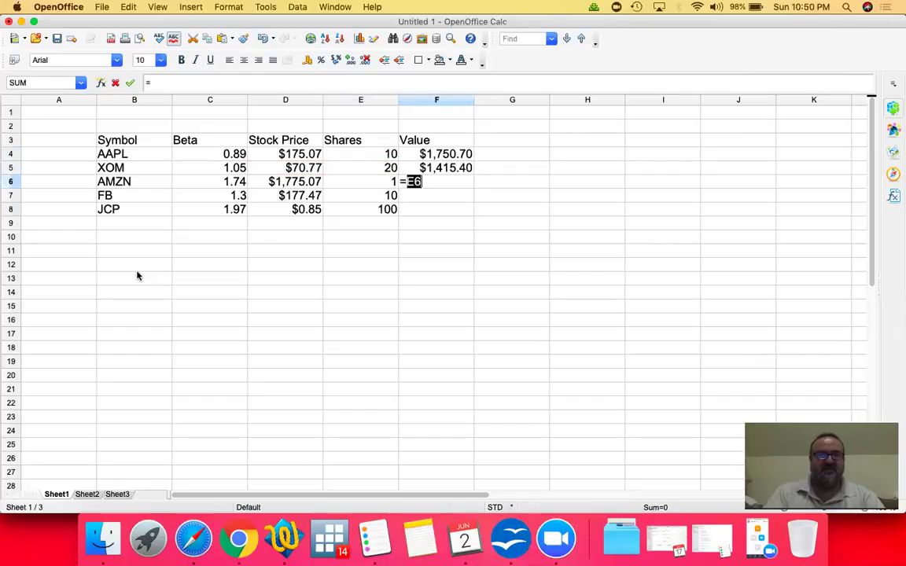
key(Left)
text(*)
key(Left)
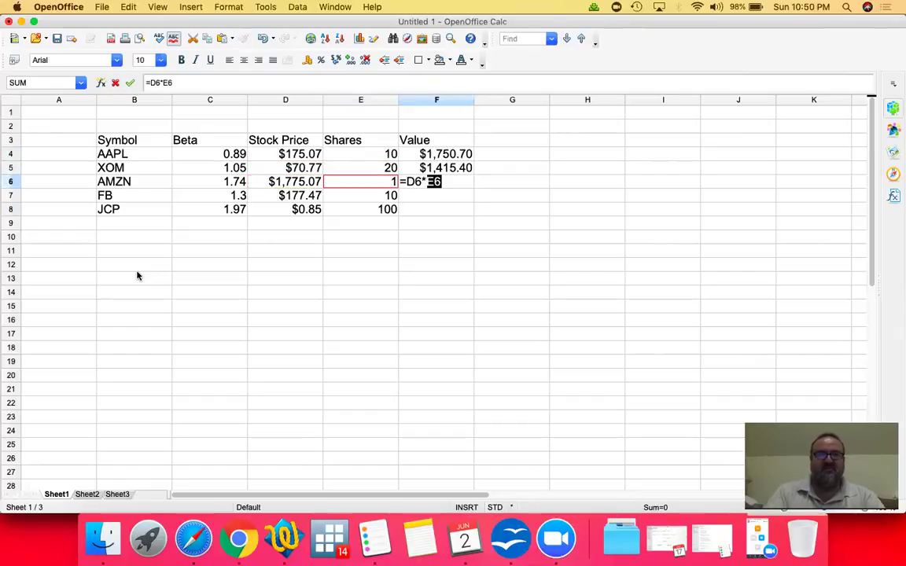
key(Return)
Calculate FB's value in cell F7 with the formula =D7*E7
text(=)
key(Left)
key(Left)
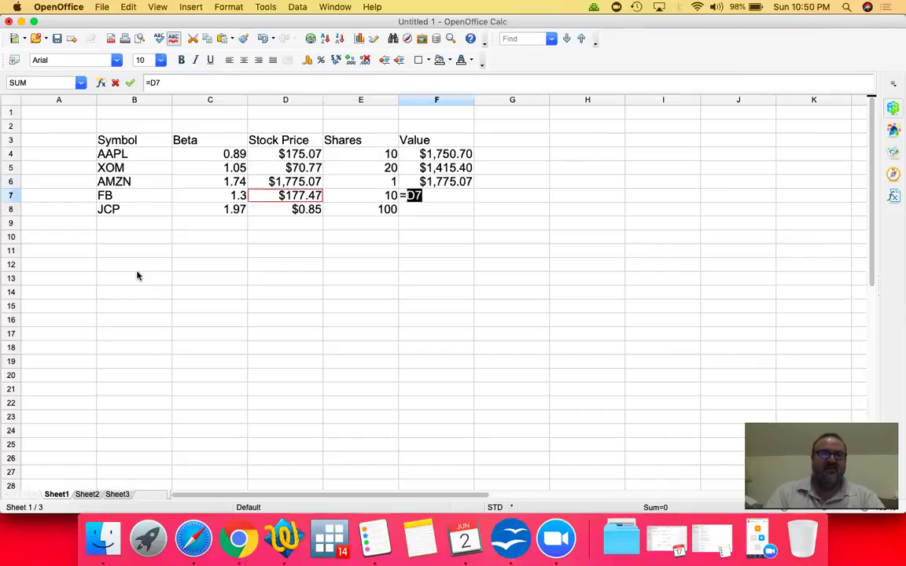
text(*)
key(Left)
key(Return)
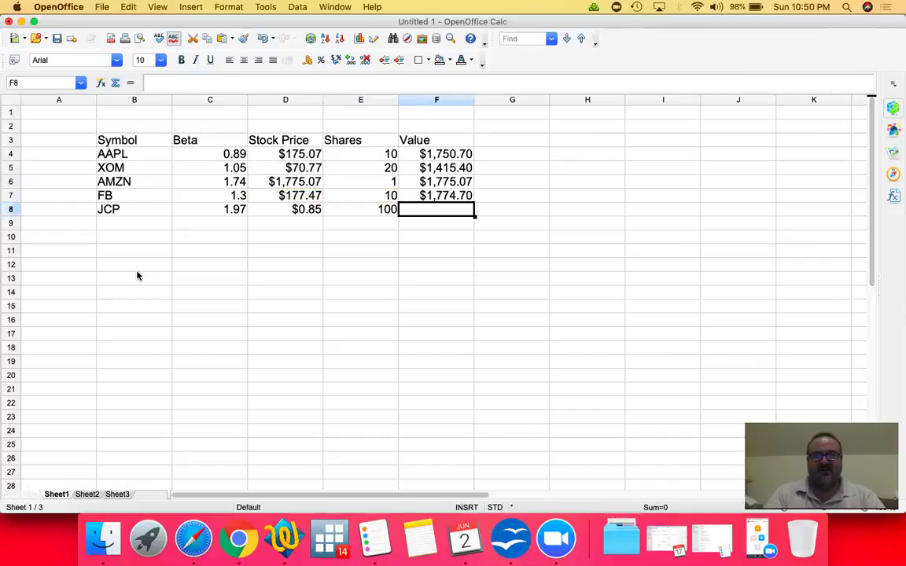
Calculate JCP's value in cell F8 with the formula =D8*E8
text(=)
key(Left)
key(Left)
text(*)
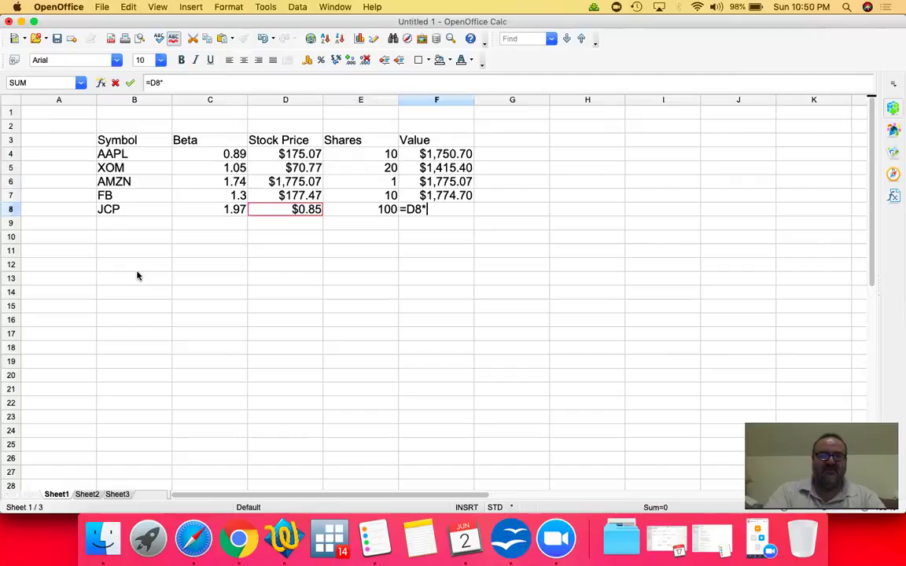
key(Left)
key(Return)
Set JCP's share quantity in cell E8 to 1000
key(Up)
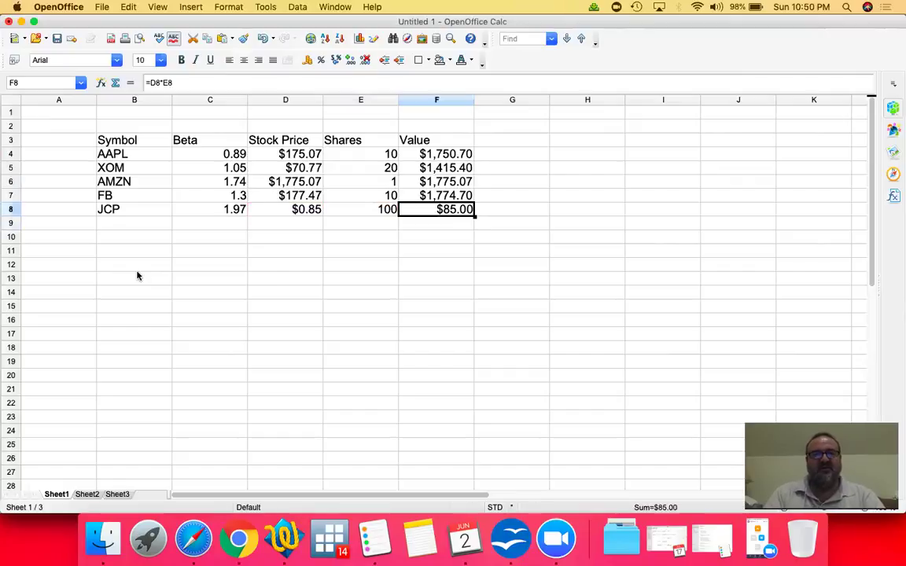
key(Left)
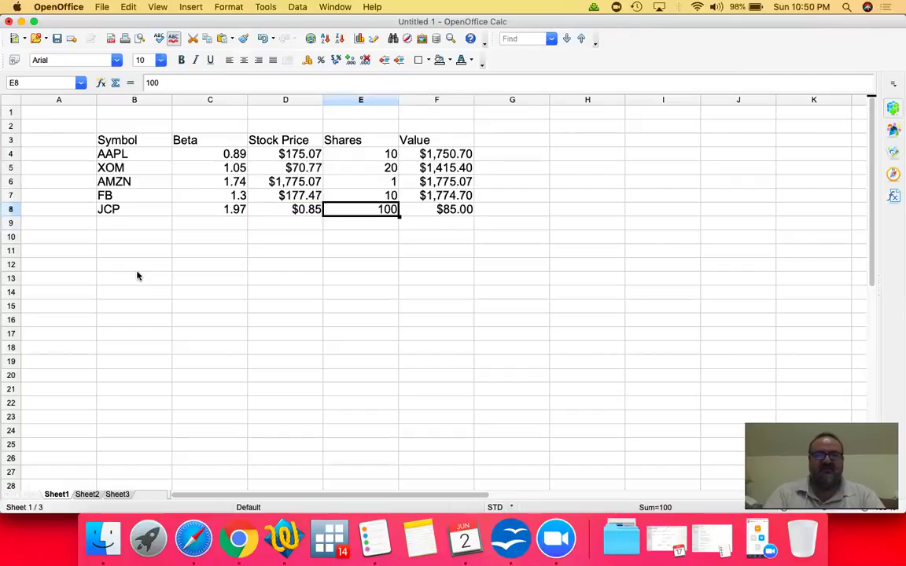
text(1000)
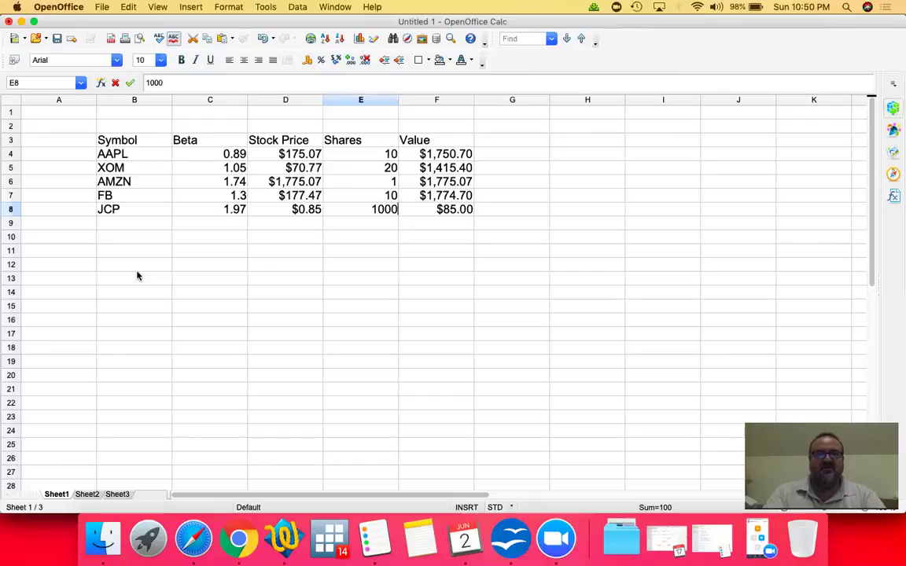
key(Return)
Set JCP's share quantity in cell E8 to 2000
key(Up)
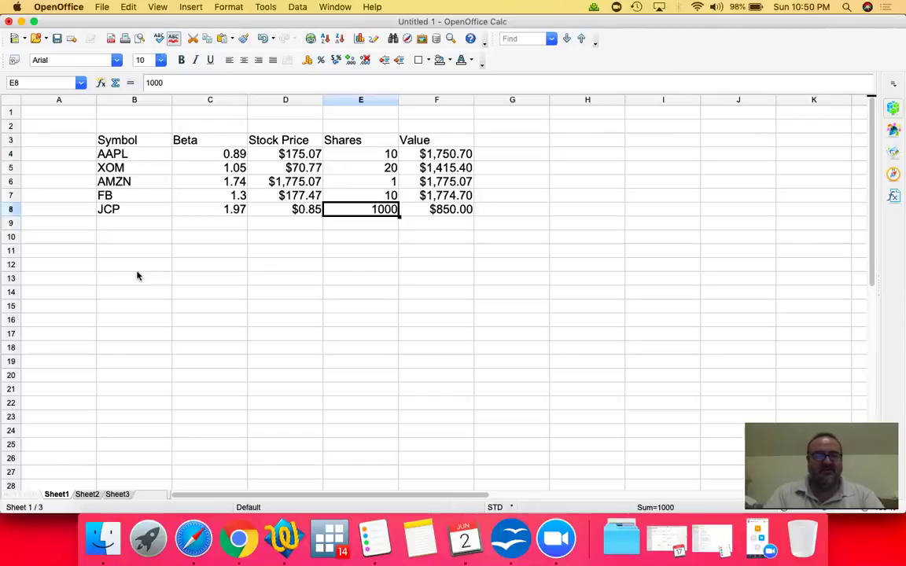
text(2000)
key(Return)
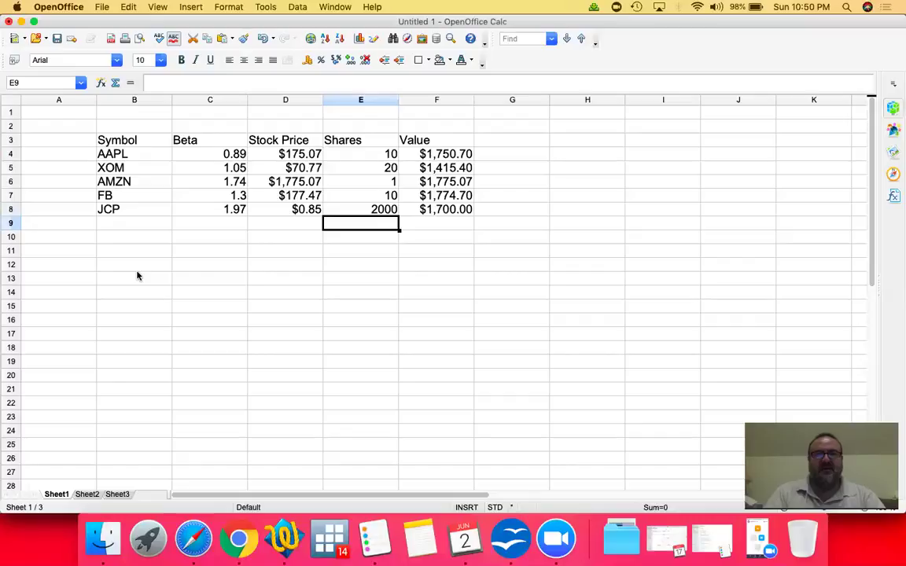
Compare the holdings' calculated values in cells F4 through F8
key(Up)
key(Right)
key(Up)
key(Up)
key(Up)
key(Up)
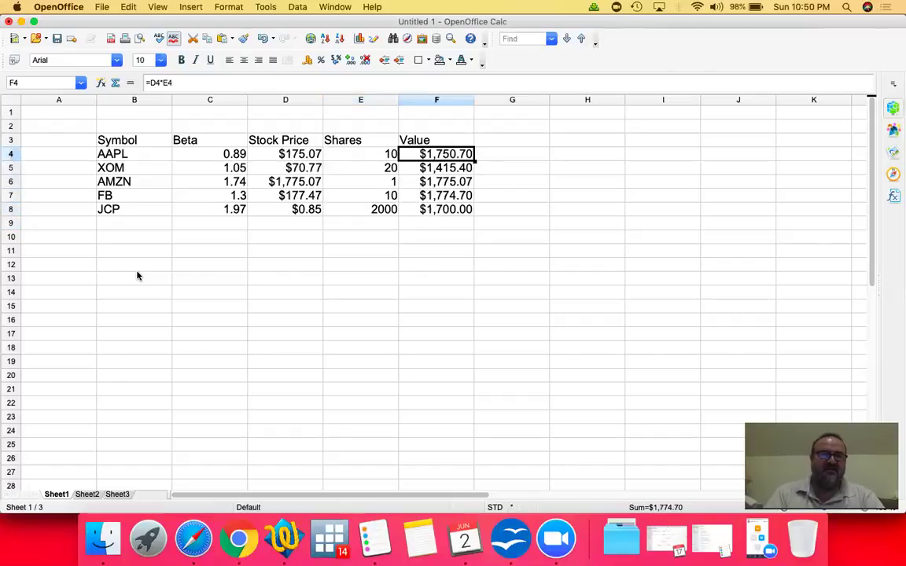
key(Down)
key(Down)
key(Down)
key(Down)
Set XOM's share quantity in cell E5 to 25
key(Up)
key(Up)
key(Up)
key(Left)
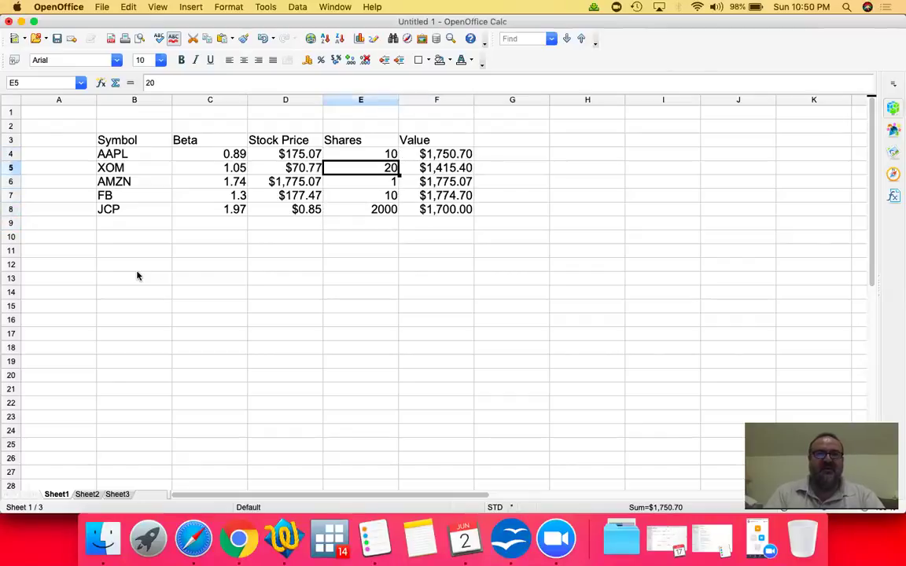
text(25)
key(Return)
Add the column header "Weight" in cell G3, beside Value
key(Up)
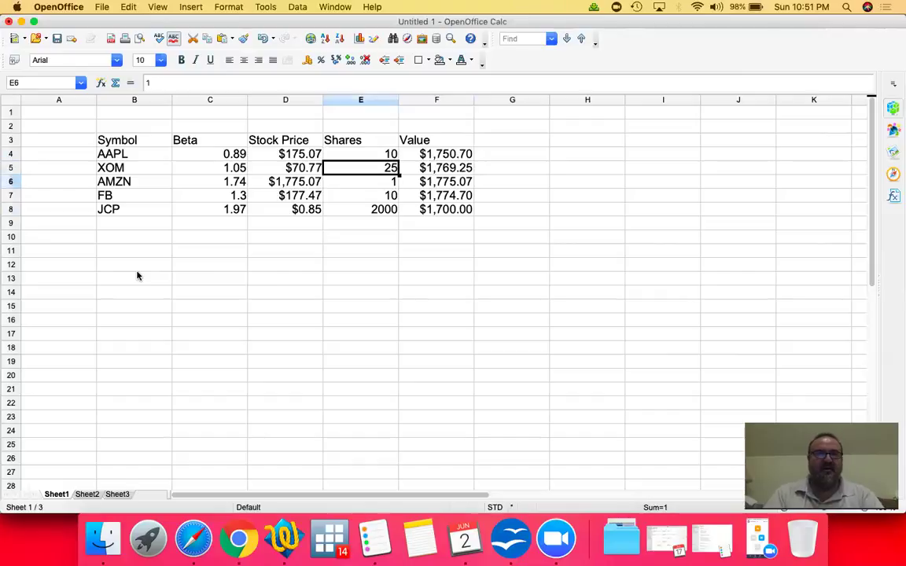
key(Up)
key(Up)
key(Right)
key(Right)
text(Weight)
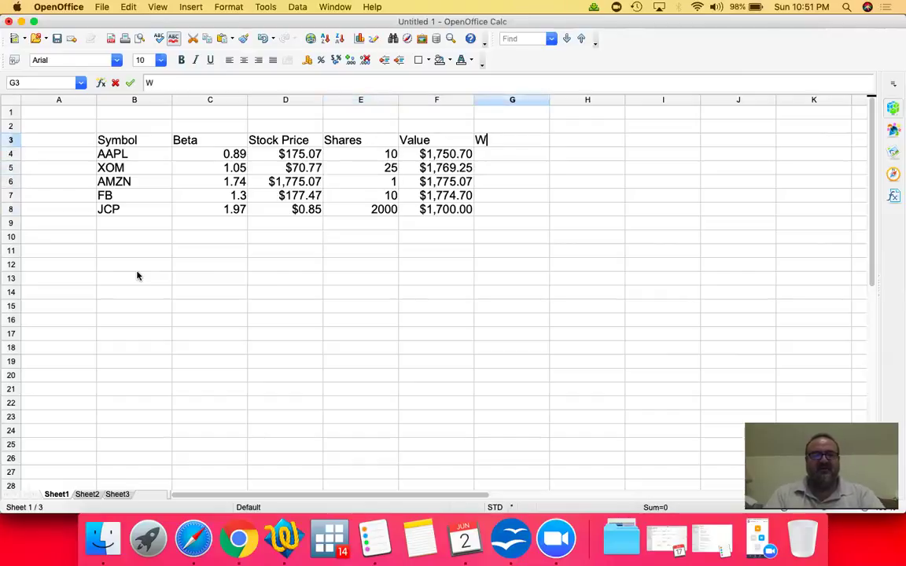
key(Return)
Enter the label "Total investment" in cell E10 and widen column E to fit it
key(Down)
key(Down)
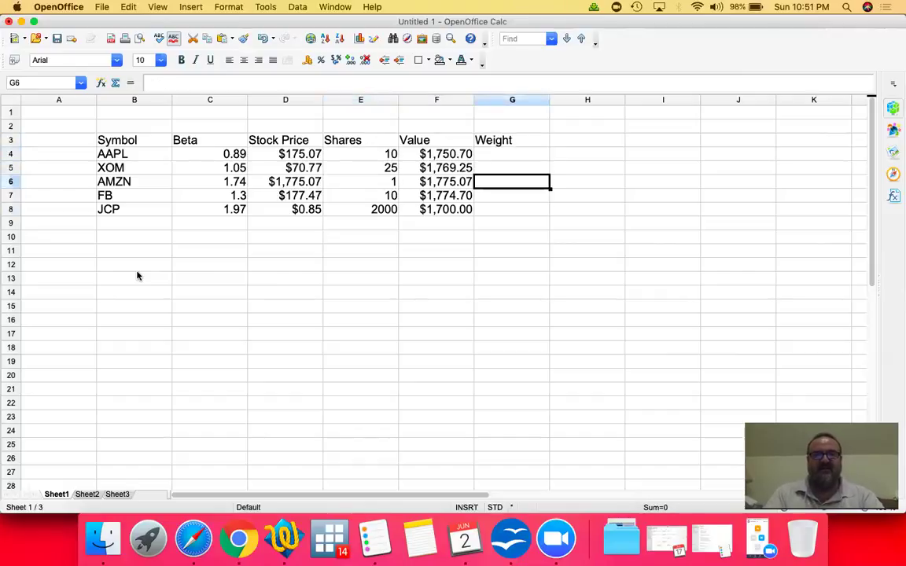
key(Down)
key(Down)
key(Down)
key(Down)
key(Left)
key(Left)
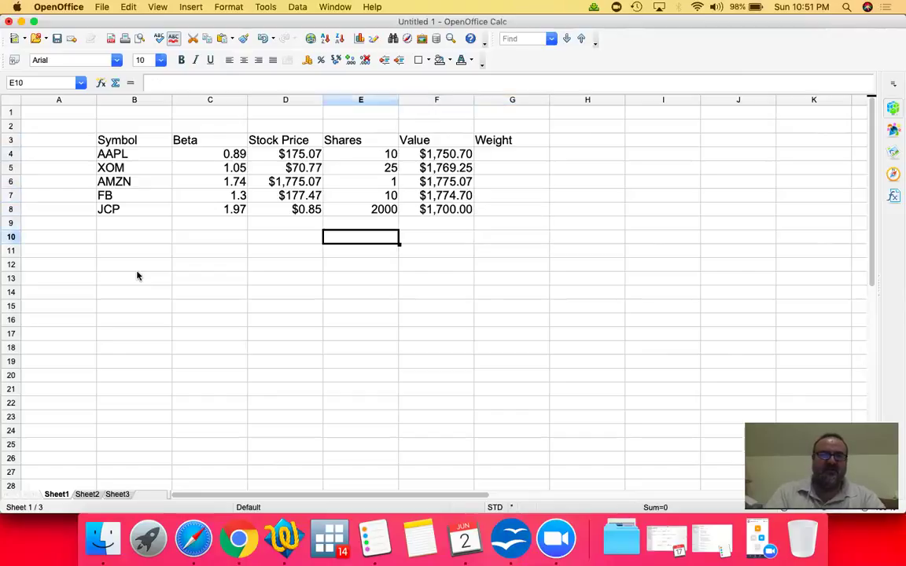
text(Total inv)
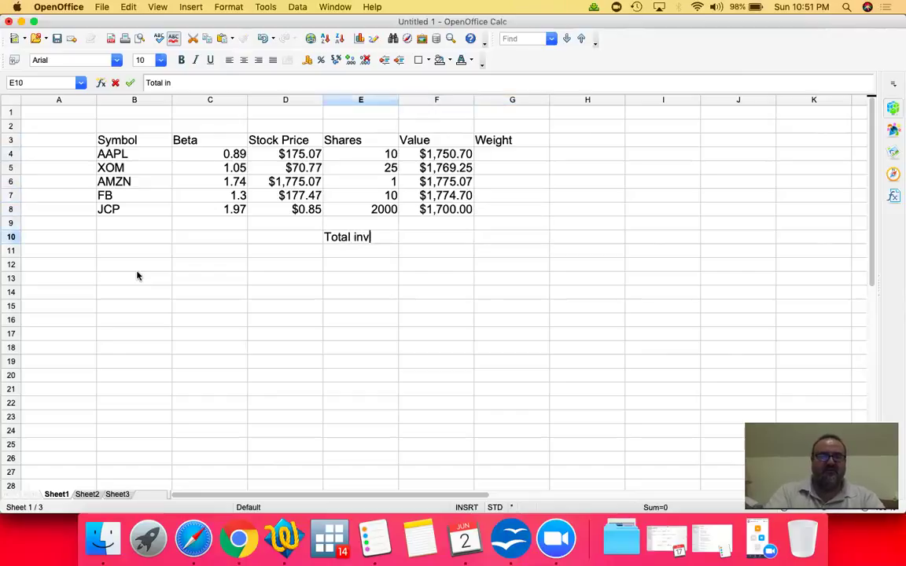
text(estment)
key(Return)
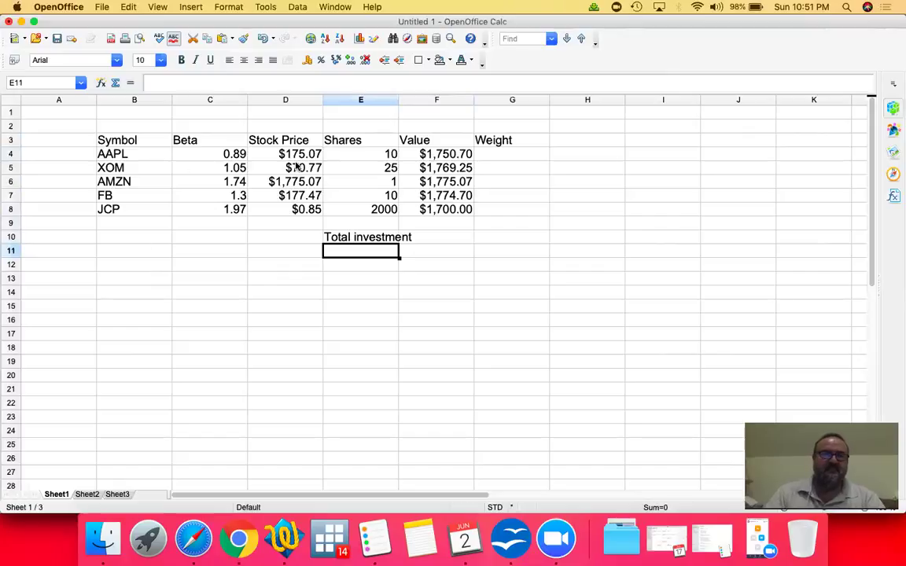
double_click(397, 100)
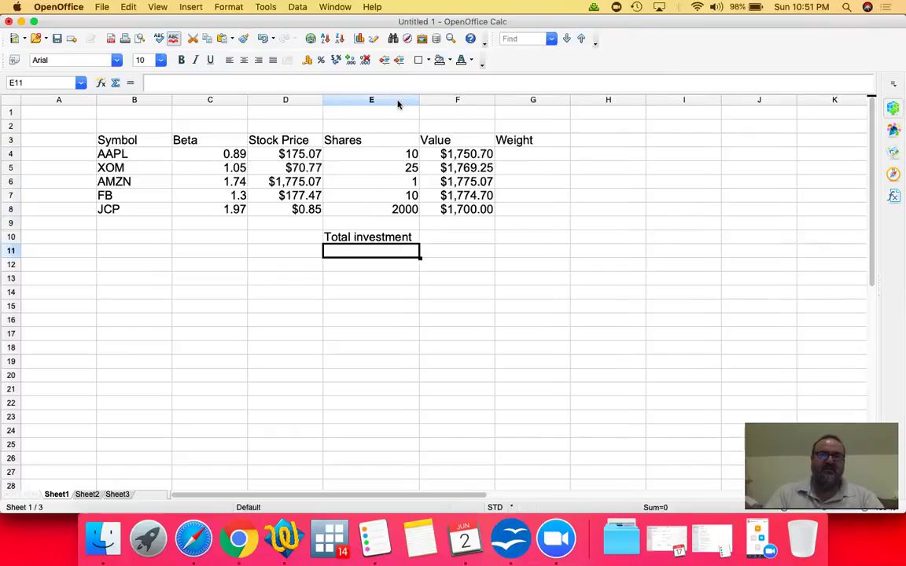
Review the list of stock symbols in cells B4 through B8
key(Left)
key(Left)
key(Up)
key(Up)
key(Up)
key(Up)
key(Up)
key(Up)
key(Up)
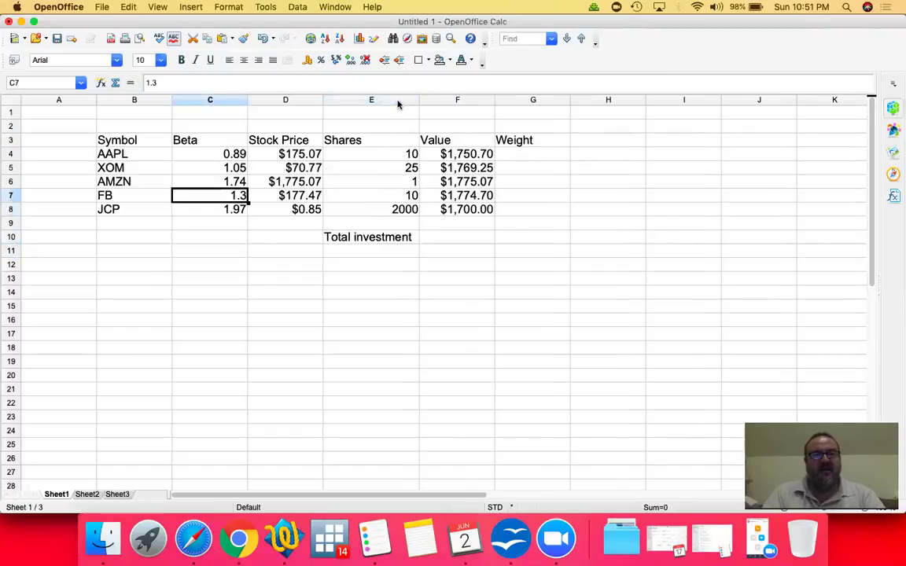
key(Left)
key(shift+Down)
key(shift+Down)
key(shift+Down)
key(shift+Down)
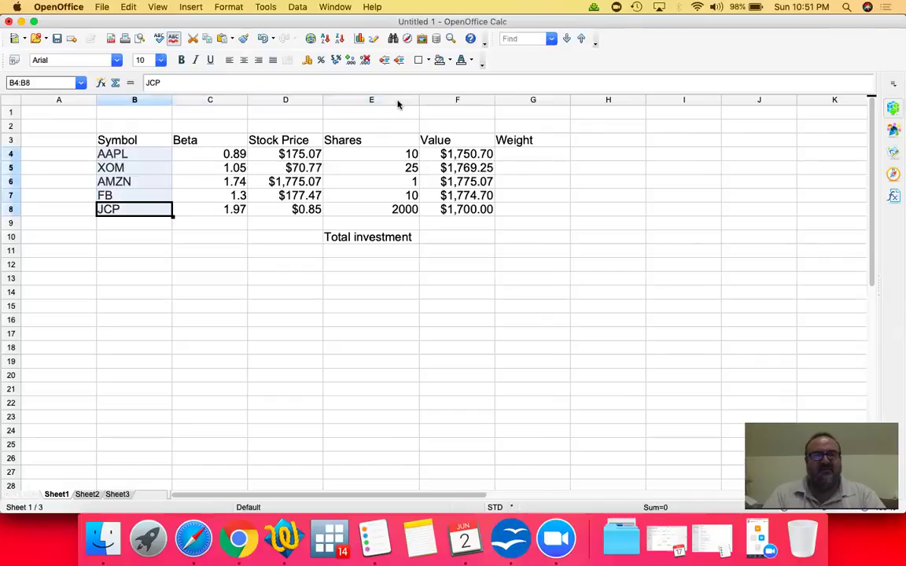
key(Up)
key(Up)
key(Up)
key(Up)
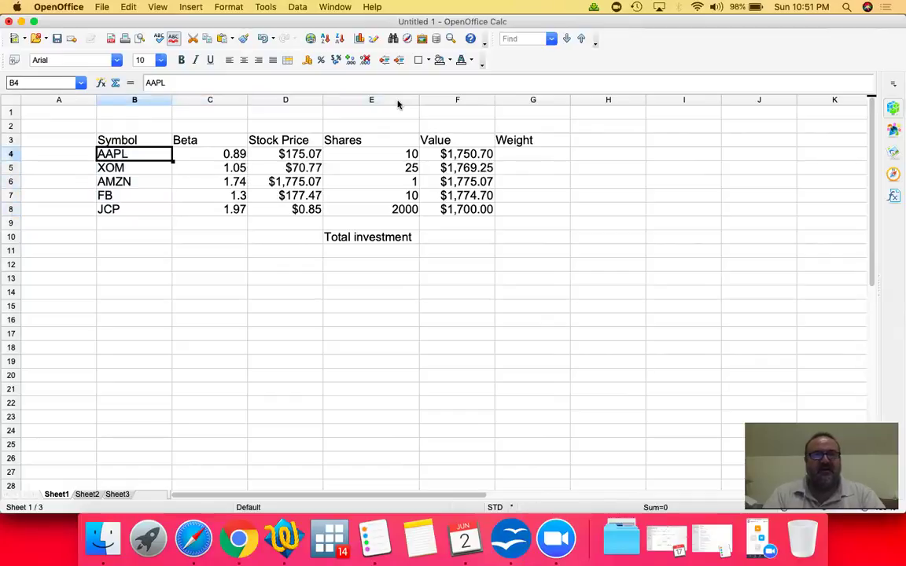
Examine AAPL's beta, stock price, shares and value across row 4
key(Right)
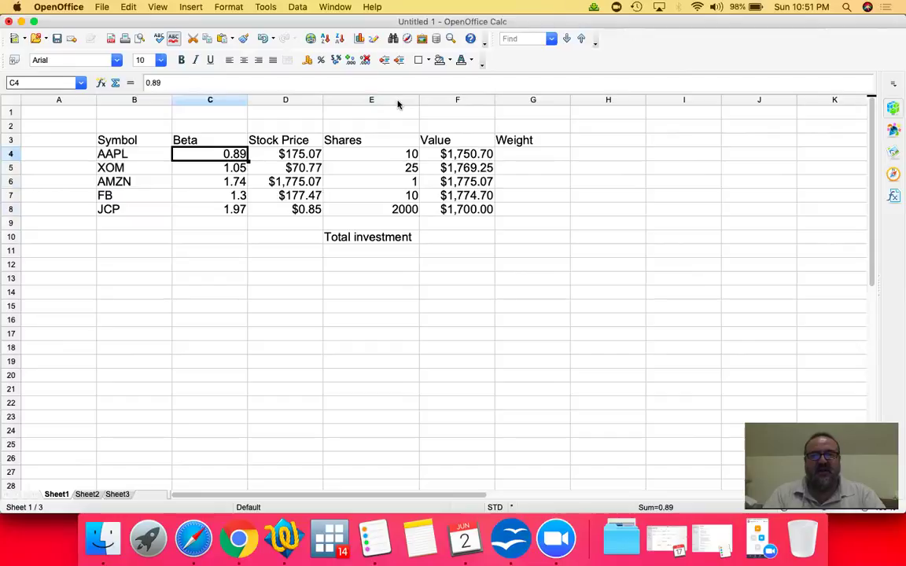
key(Right)
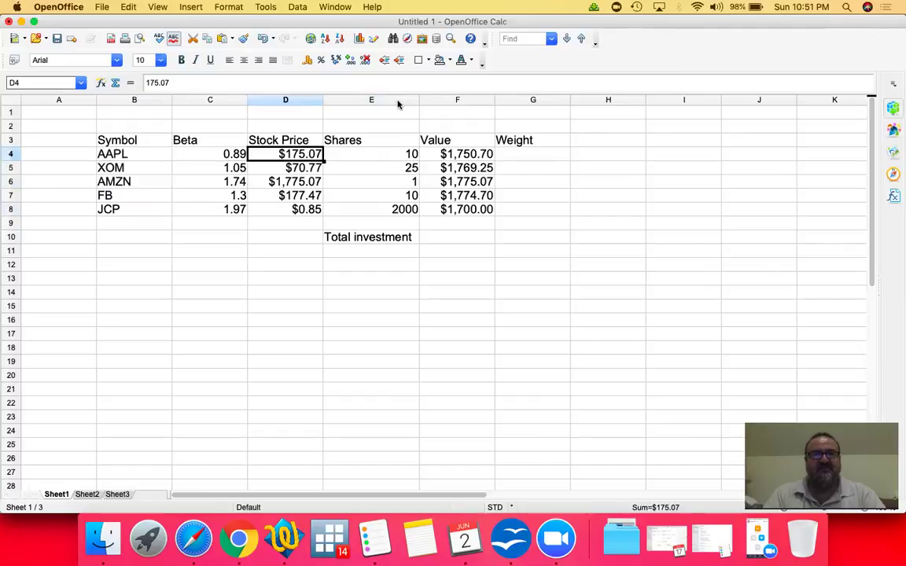
key(Right)
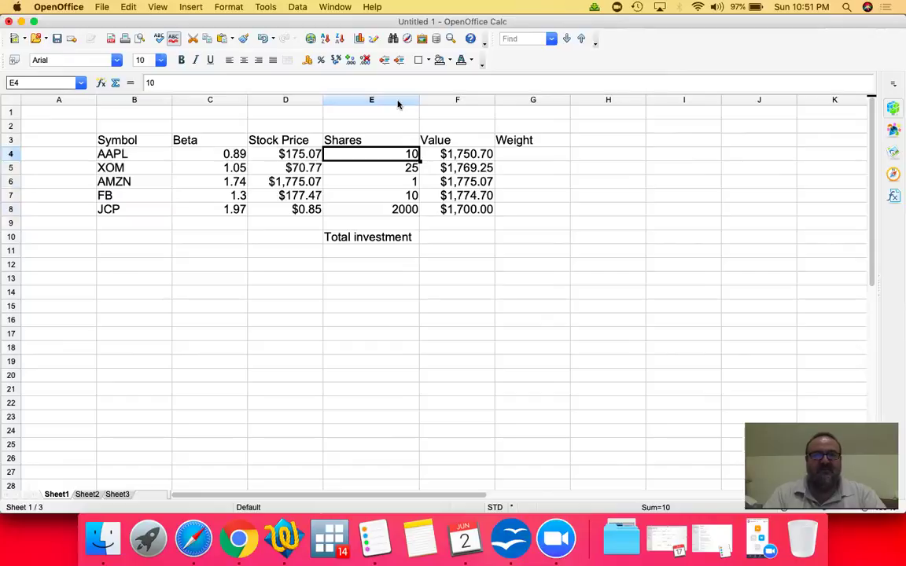
key(Right)
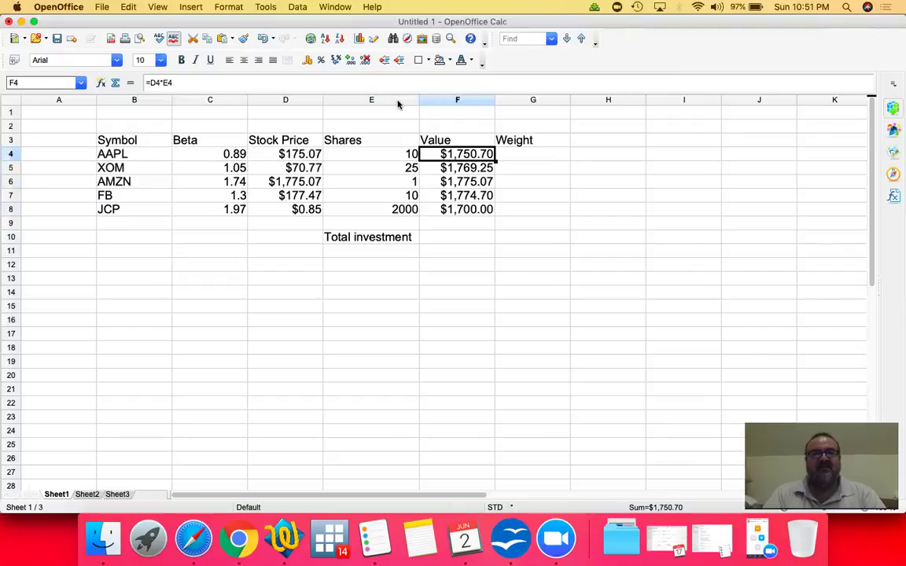
key(Left)
key(Left)
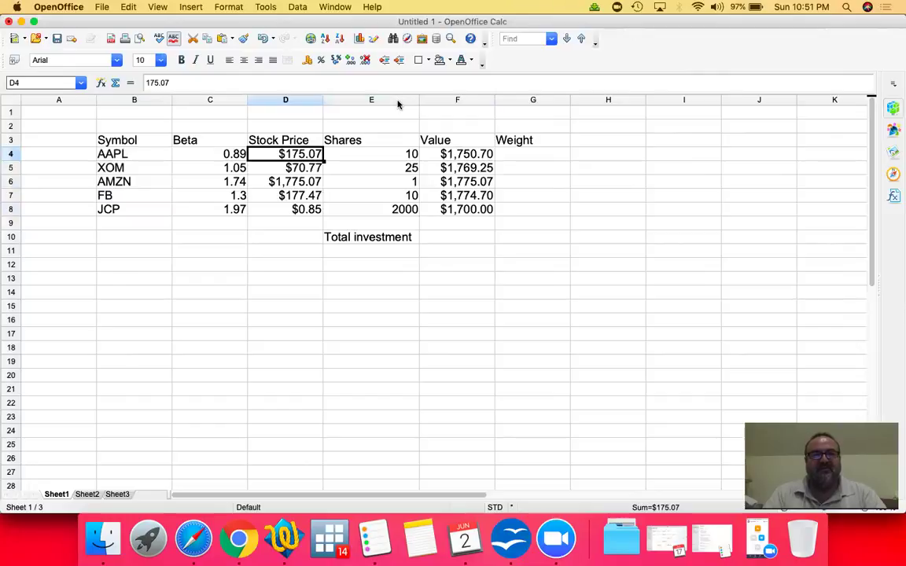
key(Right)
key(Right)
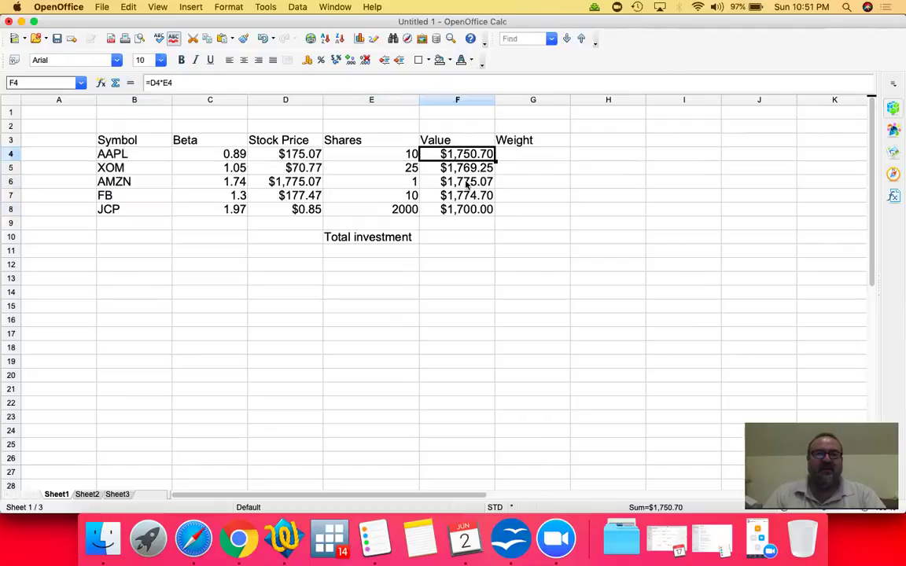
Calculate the total investment in cell F10 with the formula =SUM(F4:F8)
click(467, 238)
text(=sum()
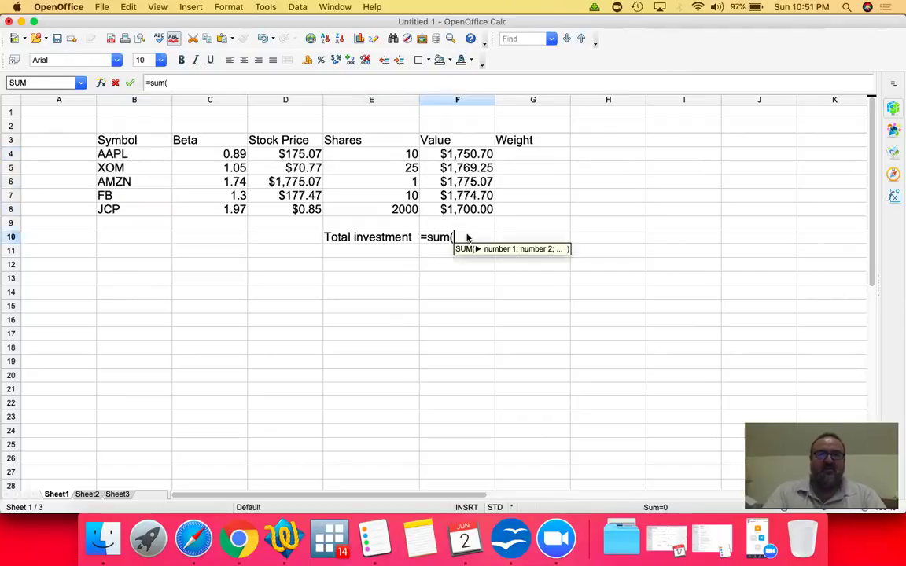
key(Up)
key(Up)
key(shift+Up)
key(shift+Up)
key(shift+Up)
key(shift+Up)
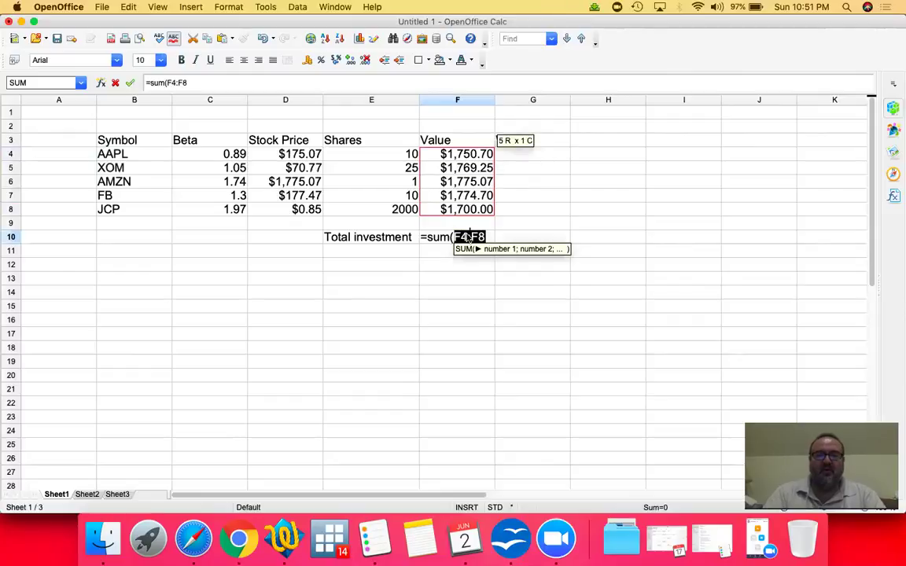
text())
key(Return)
key(Up)
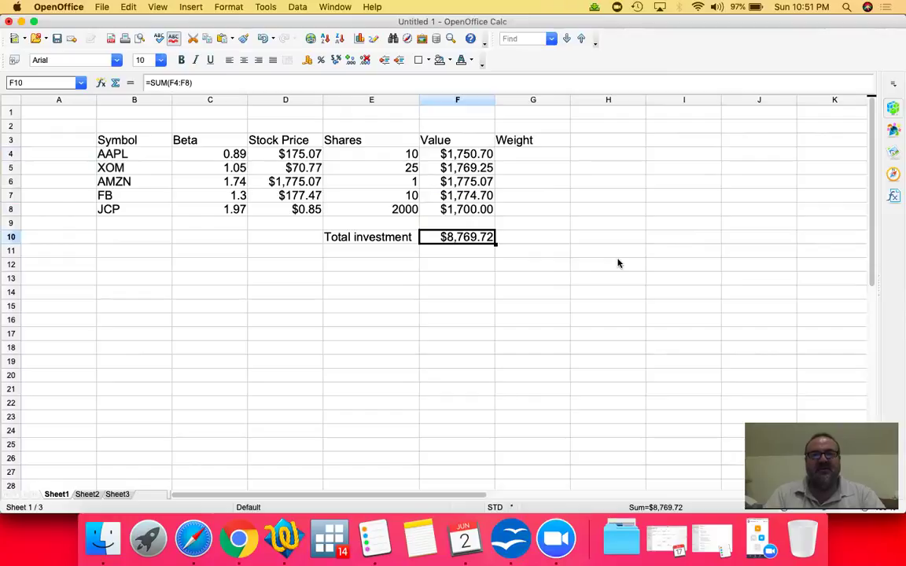
Calculate AAPL's weight in cell G4 with the formula =F4/F10 and format it as a percentage
key(Right)
key(Up)
key(Up)
key(Up)
key(Up)
key(Up)
key(Up)
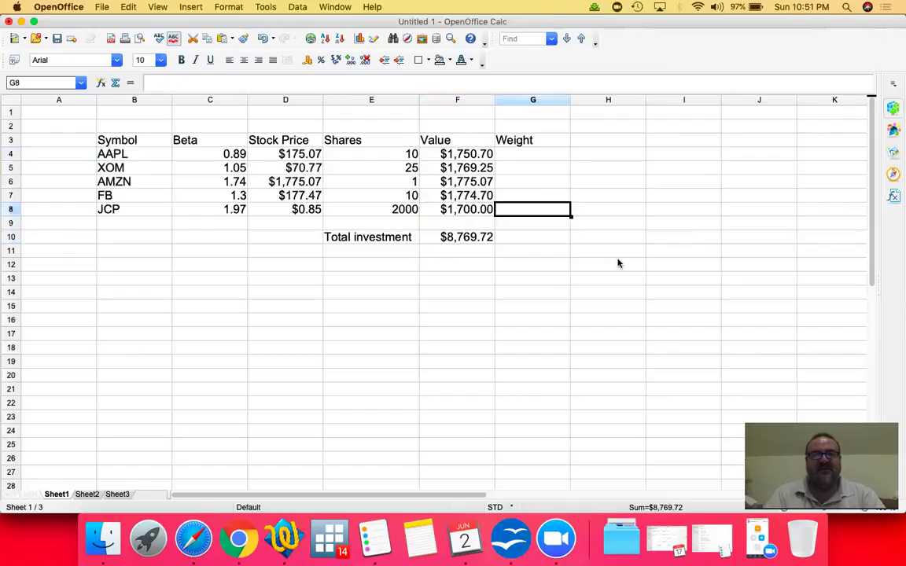
text(=)
key(Left)
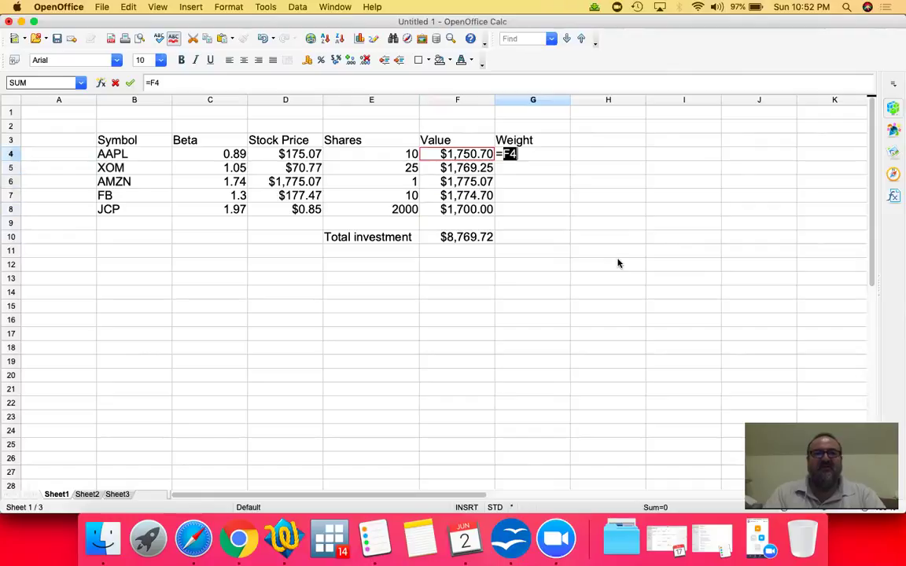
text(/)
key(Left)
key(Down)
key(Down)
key(Down)
key(Down)
key(Down)
key(Down)
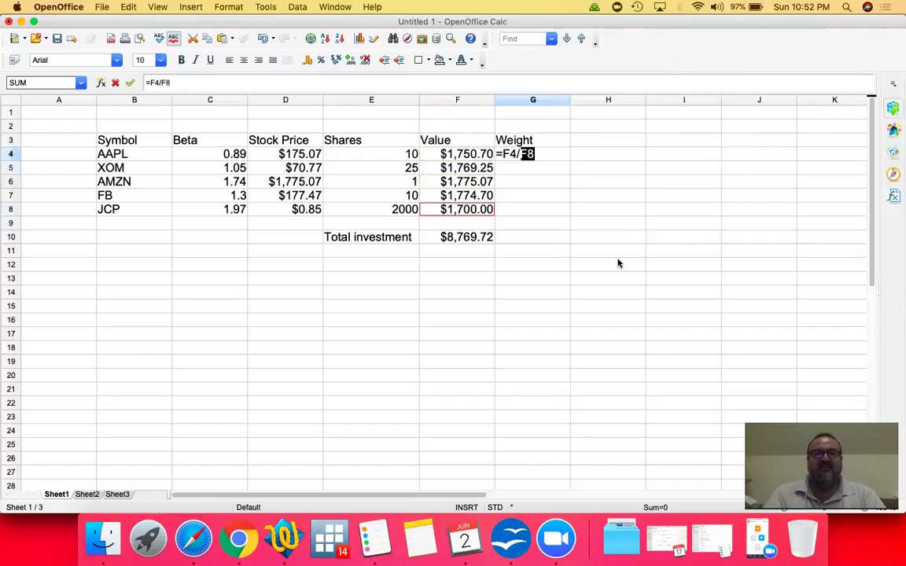
key(Return)
key(Up)
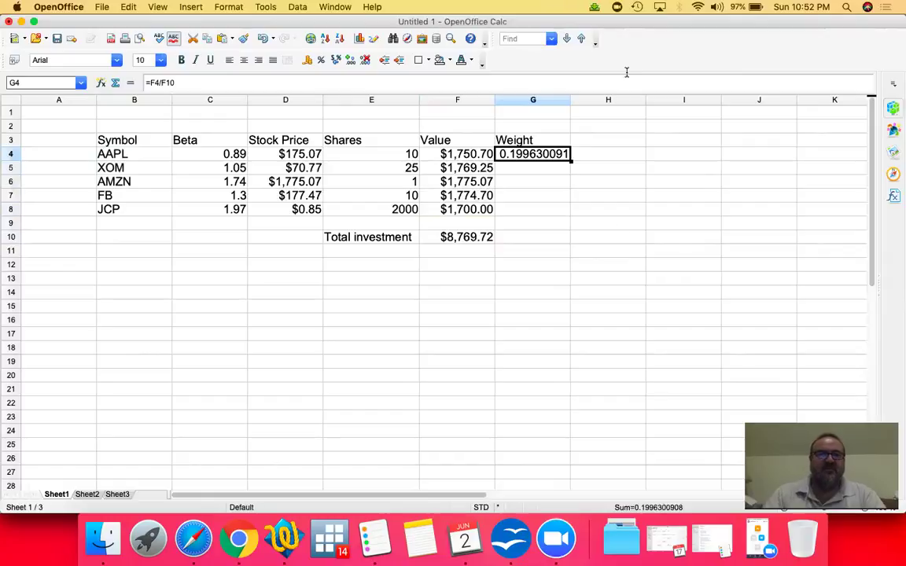
click(321, 61)
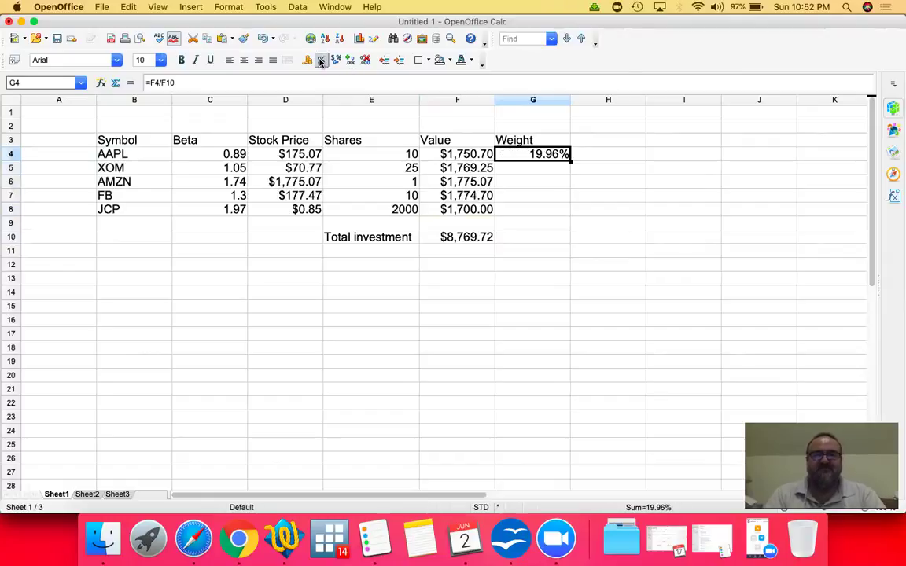
Calculate XOM's weight in cell G5 with the formula =F5/F10
key(Down)
text(=)
key(Left)
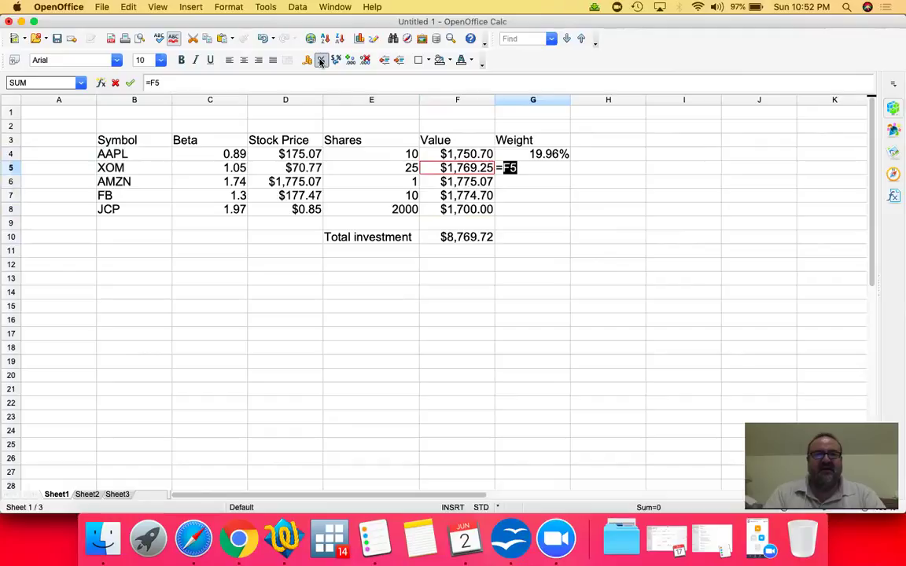
text(/)
key(Down)
key(Down)
key(Down)
key(Down)
key(Down)
key(Down)
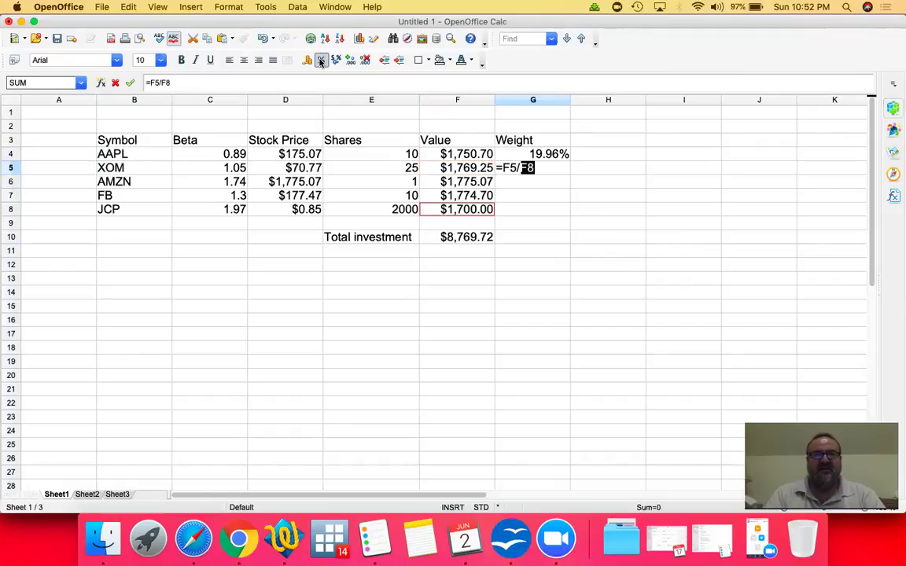
key(Return)
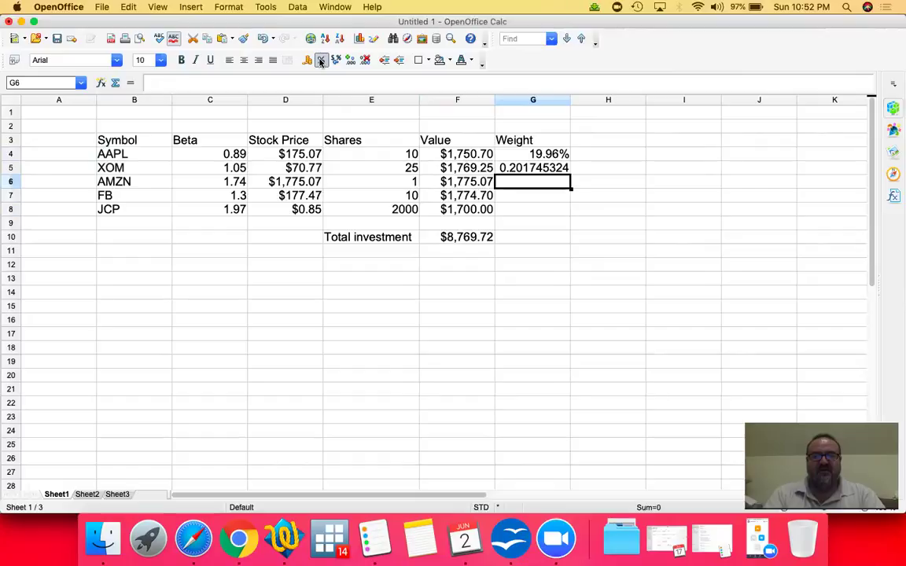
Calculate AMZN's weight in cell G6 with the formula =F6/F10
text(=)
key(Left)
text(/)
key(Down)
key(Down)
key(Down)
key(Down)
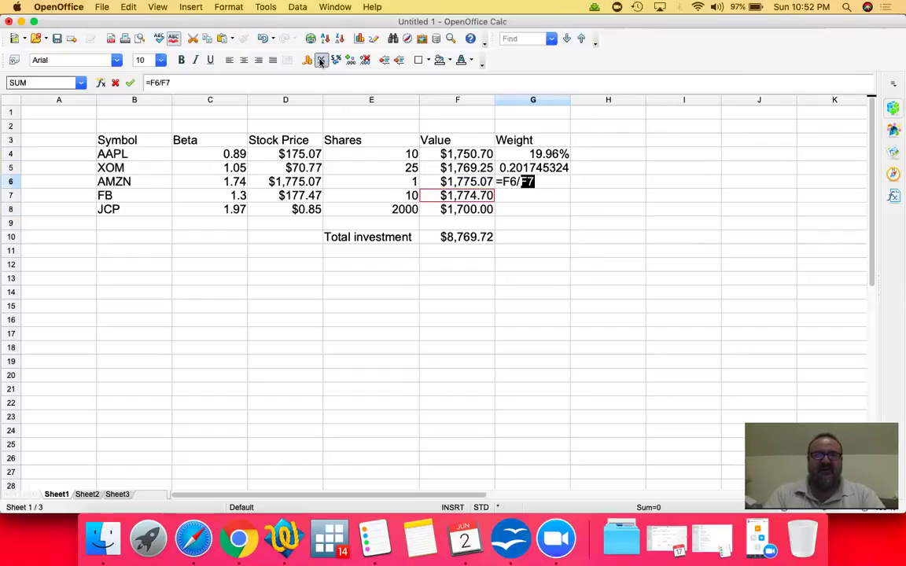
key(Return)
Calculate FB's weight in cell G7 with the formula =F7/F10
text(=)
key(Left)
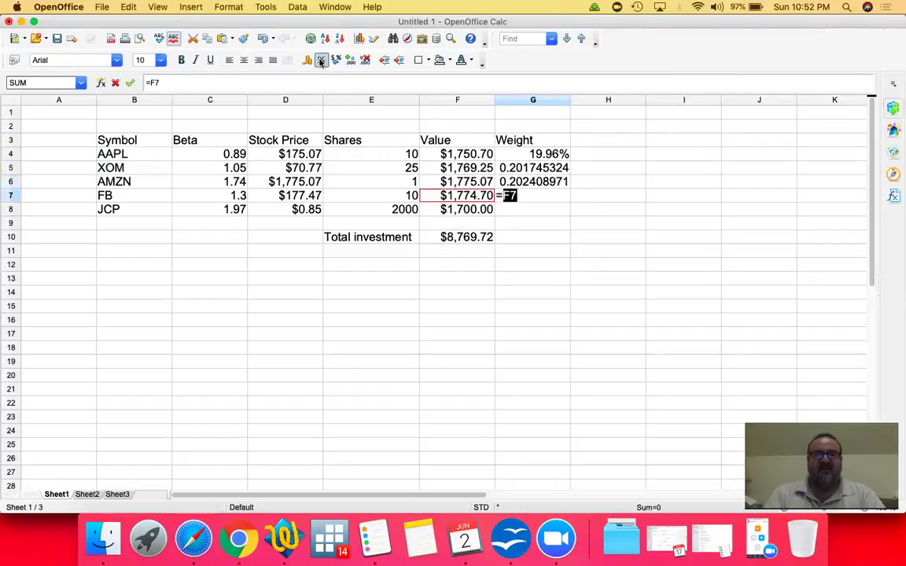
text(/)
key(Left)
key(Down)
key(Down)
key(Down)
key(Return)
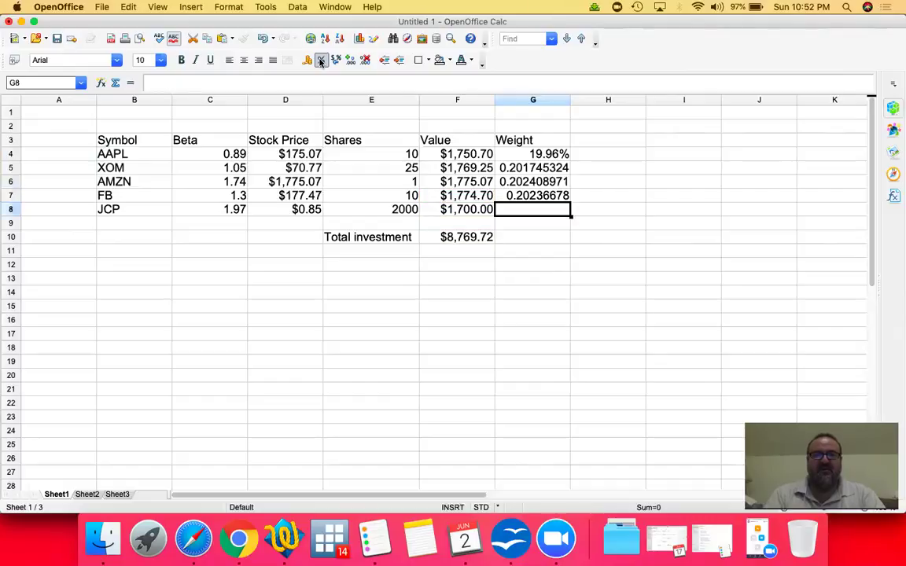
Calculate JCP's weight in cell G8 with the formula =F8/F10
text(=)
key(Left)
text(/)
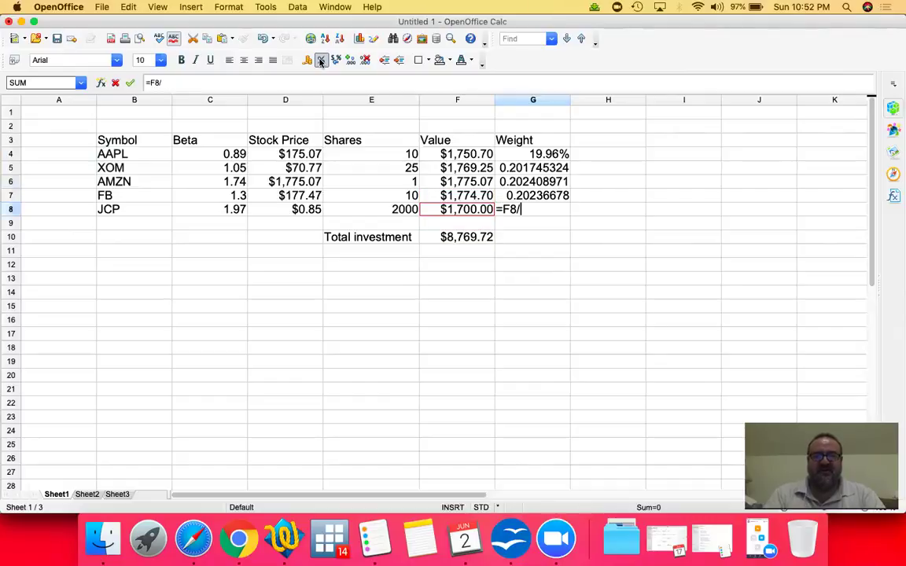
key(Left)
key(Down)
key(Down)
key(Return)
Format the portfolio weights in cells G4 through G8 as percentages
key(Up)
key(shift+Up)
key(shift+Up)
key(shift+Up)
key(shift+Up)
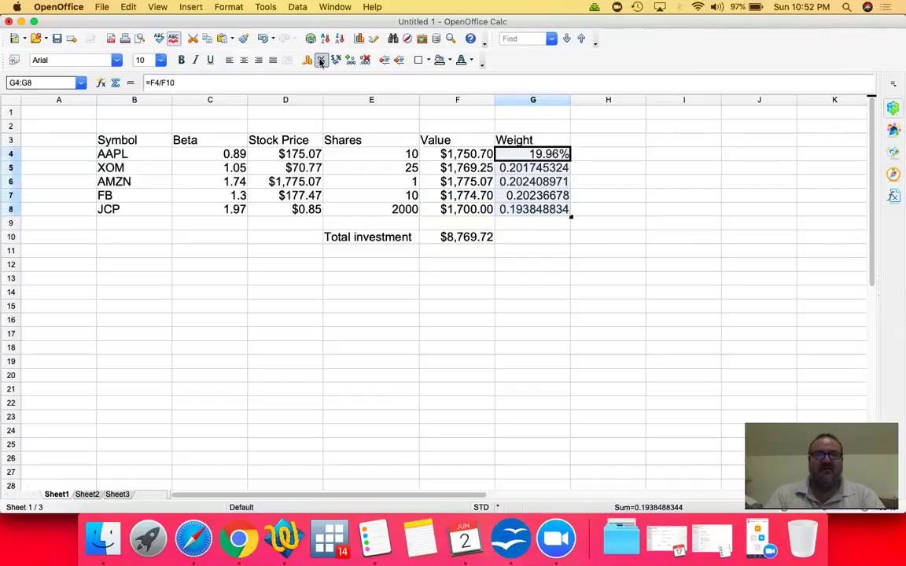
click(321, 60)
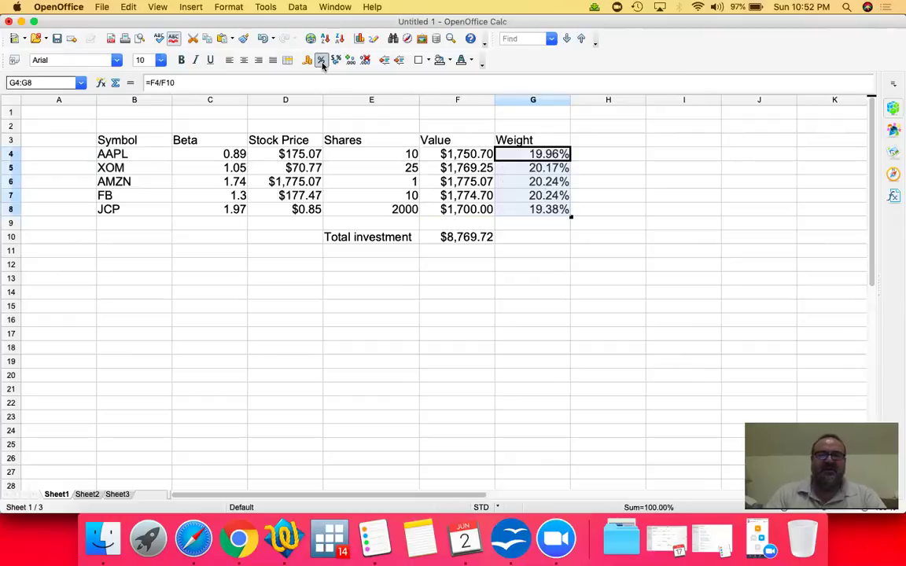
Add the column header Weighted Beta in cell H3, beside the Weight header
key(Down)
key(Up)
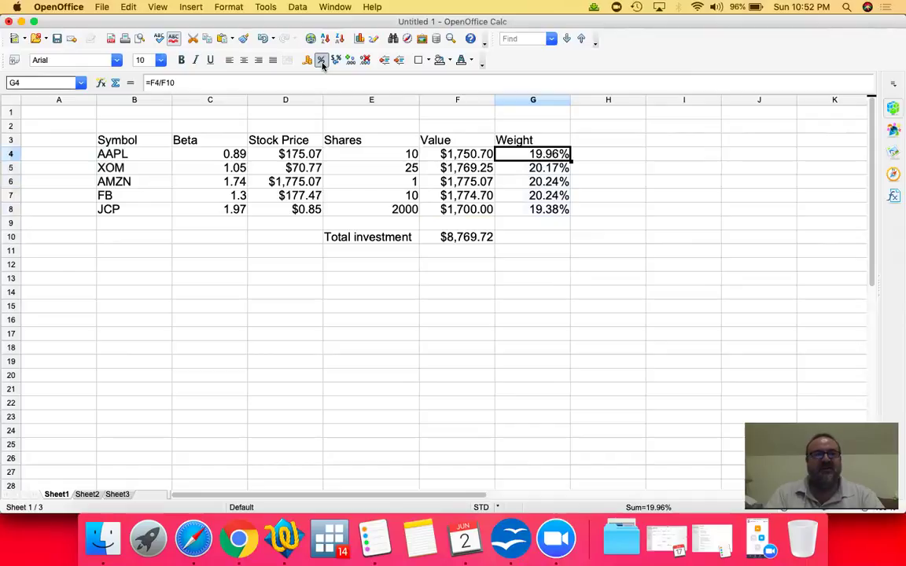
key(Left)
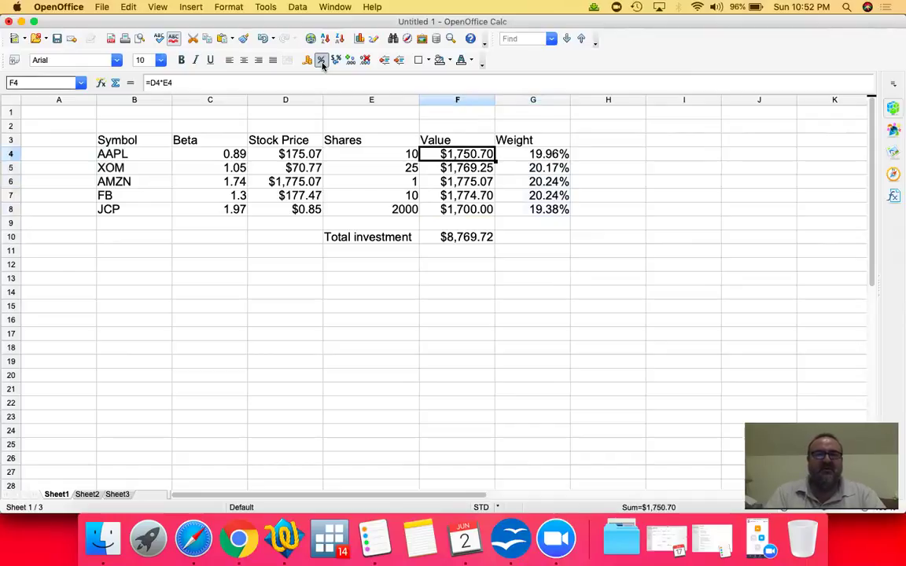
key(Right)
key(Up)
key(Right)
text(Wei)
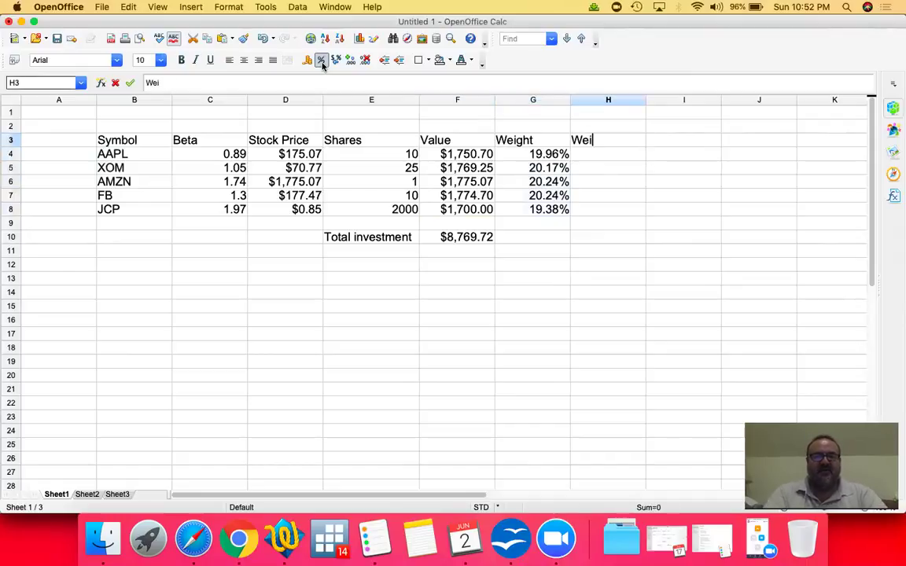
text(ght ed B)
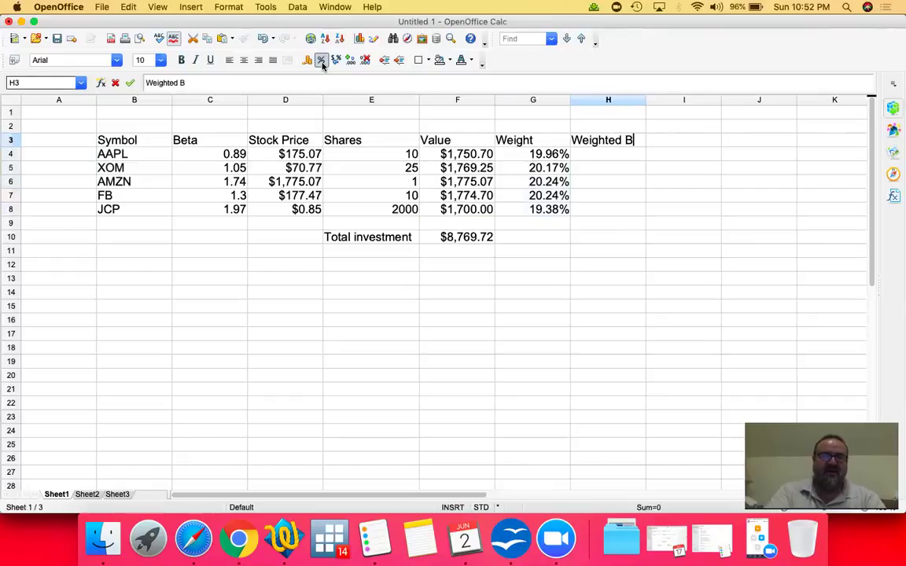
text(eta)
key(Return)
Calculate AAPL's weighted beta in cell H4 with the formula =C4*G4
text(=)
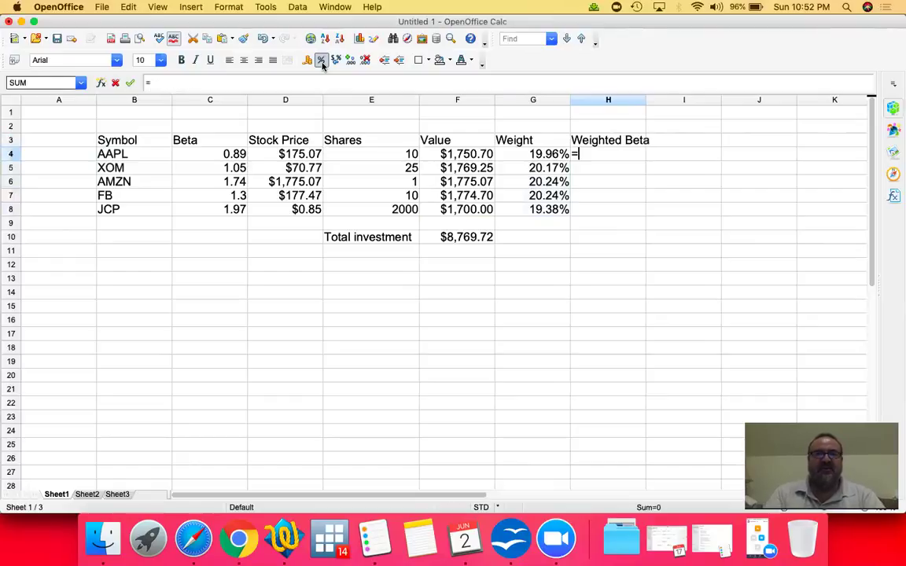
key(Left)
key(Left)
key(Left)
key(Left)
key(Left)
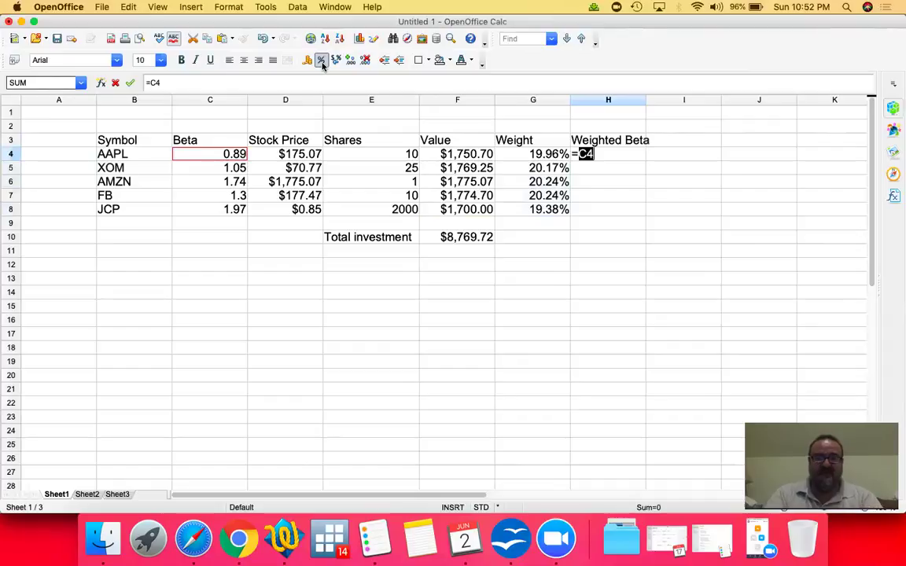
text(*)
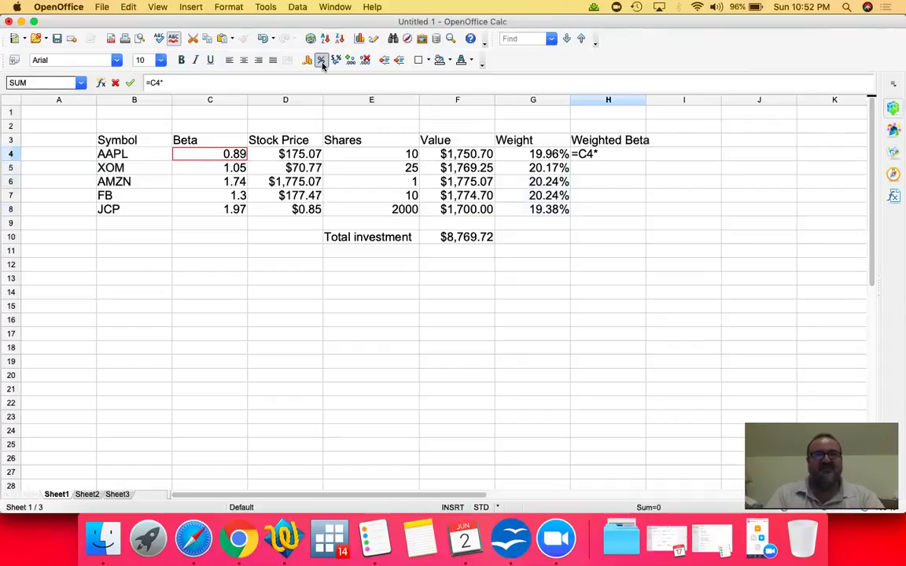
key(Right)
key(Right)
key(Right)
key(Right)
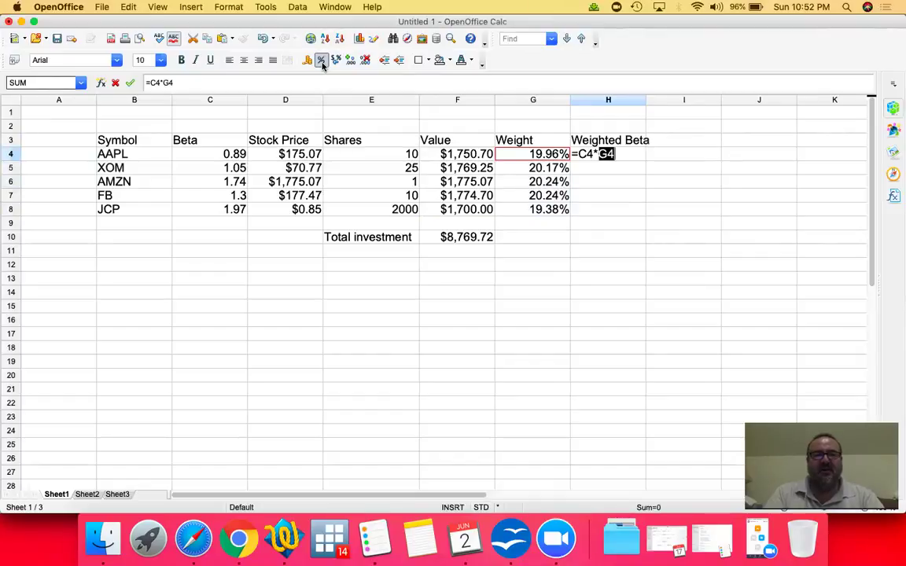
key(Return)
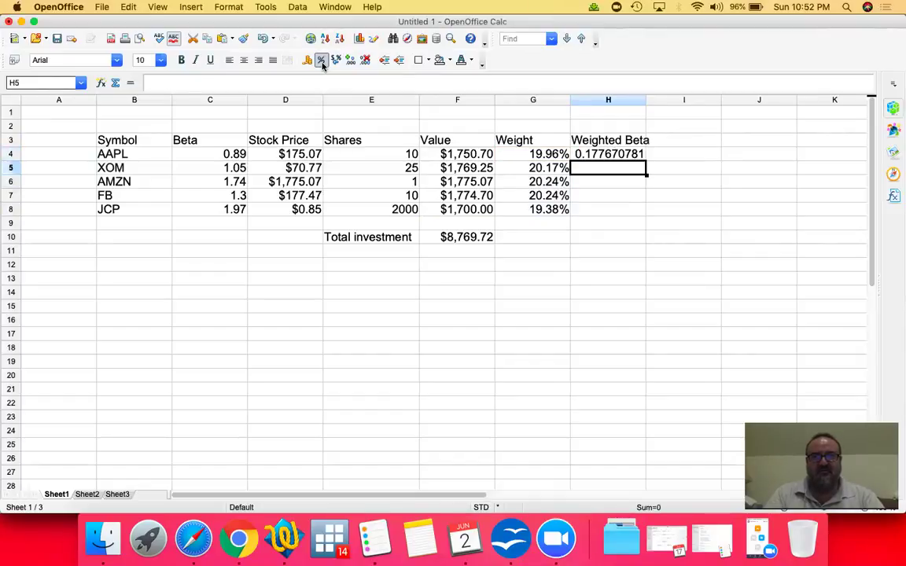
Calculate XOM's weighted beta in cell H5 with the formula =C5*G5
text(=)
key(Left)
key(Left)
key(Left)
key(Left)
key(Left)
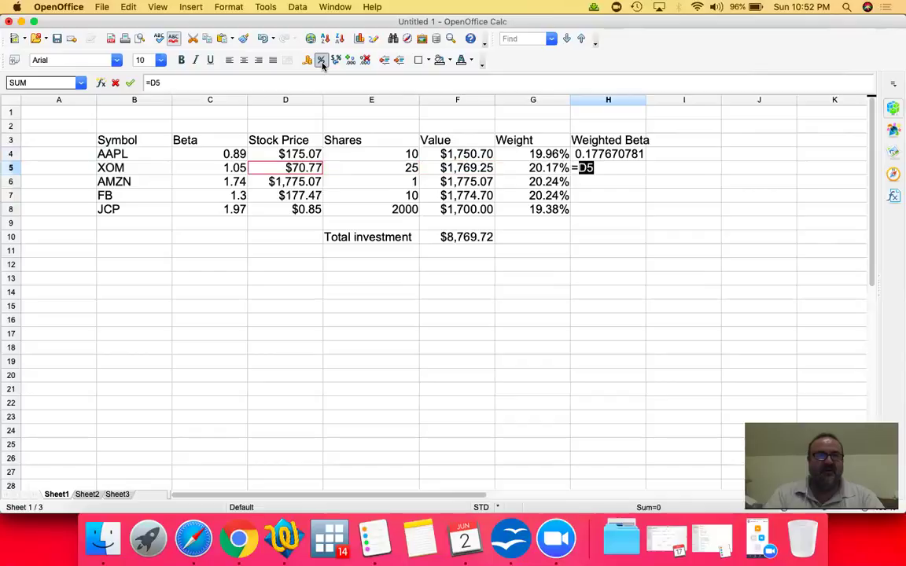
text(*)
key(Right)
key(Right)
key(Right)
key(Right)
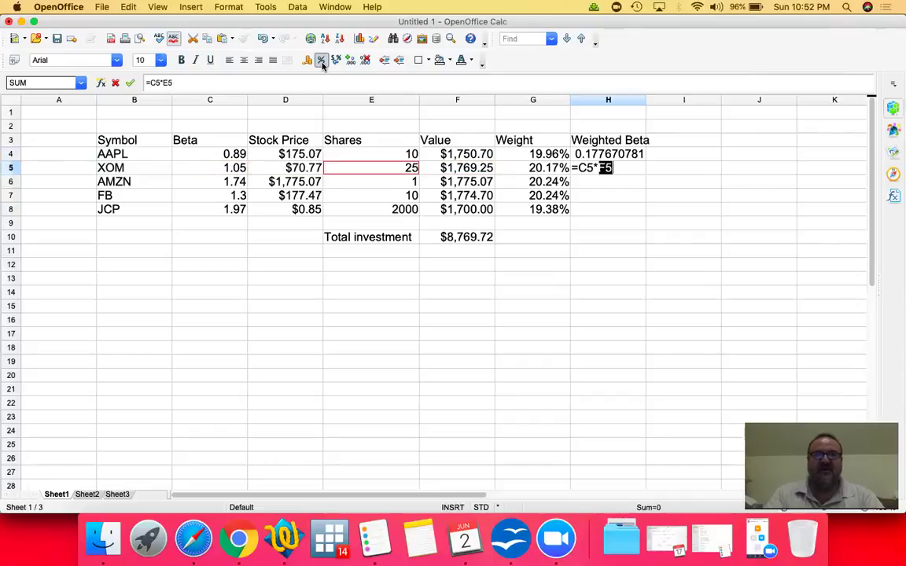
key(Return)
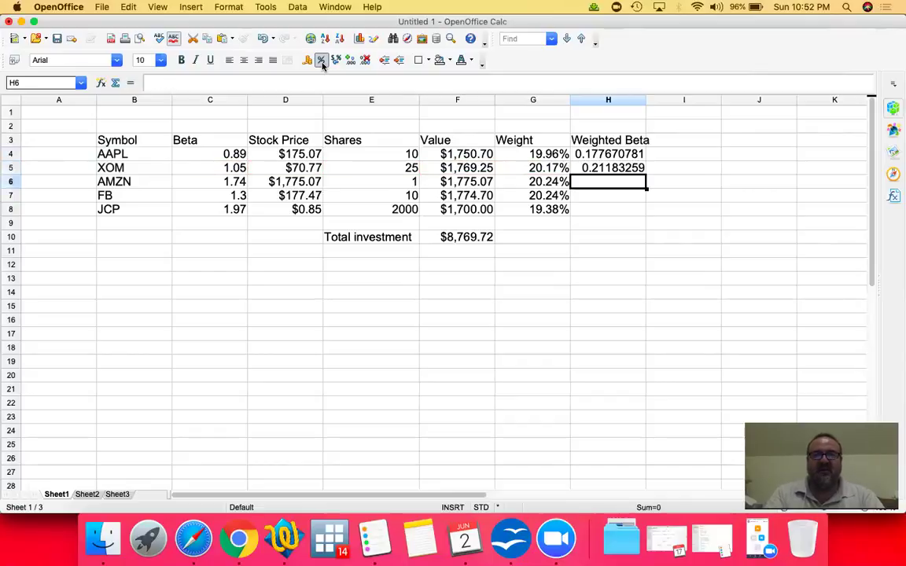
Calculate AMZN's weighted beta in cell H6 with the formula =C6*G6
text(=)
key(Left)
key(Left)
key(Left)
key(Left)
key(Left)
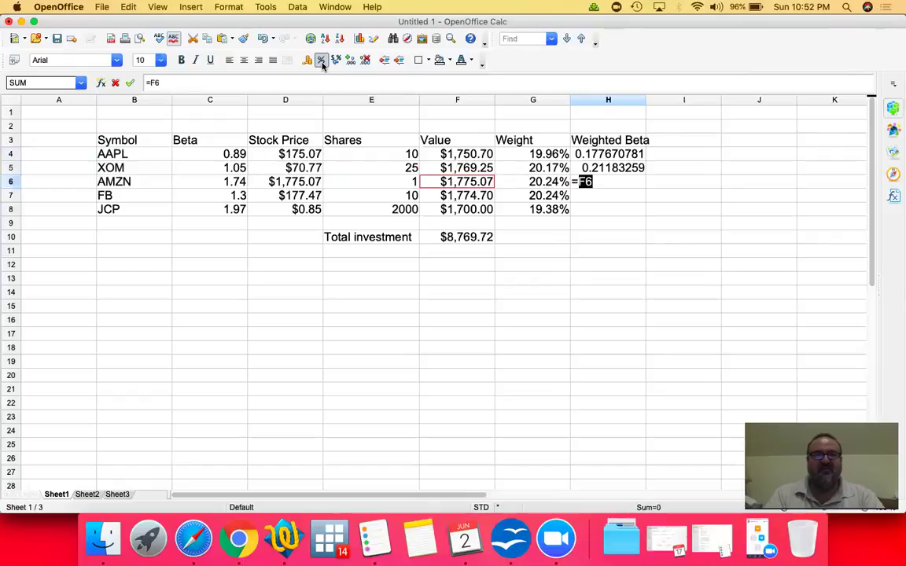
text(*)
key(Right)
key(Right)
key(Right)
key(Right)
key(Right)
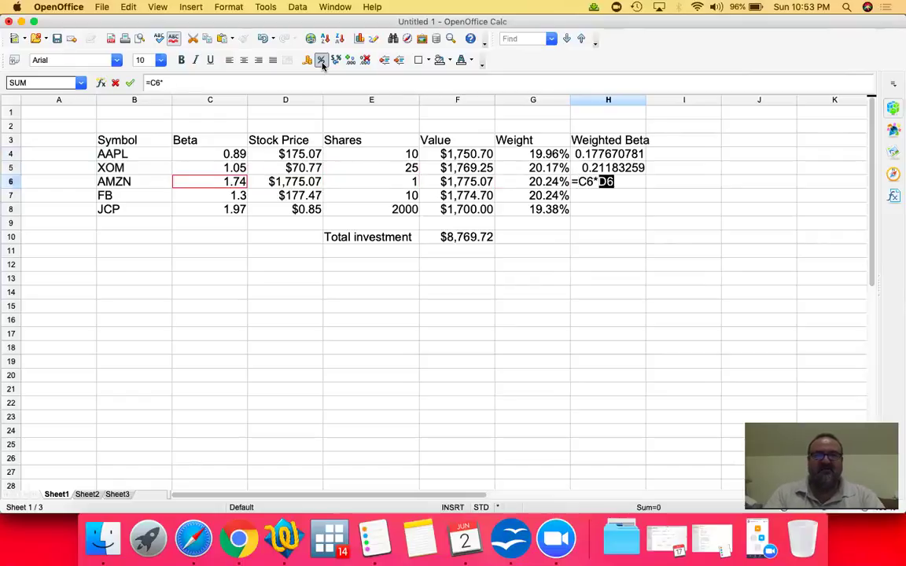
key(Return)
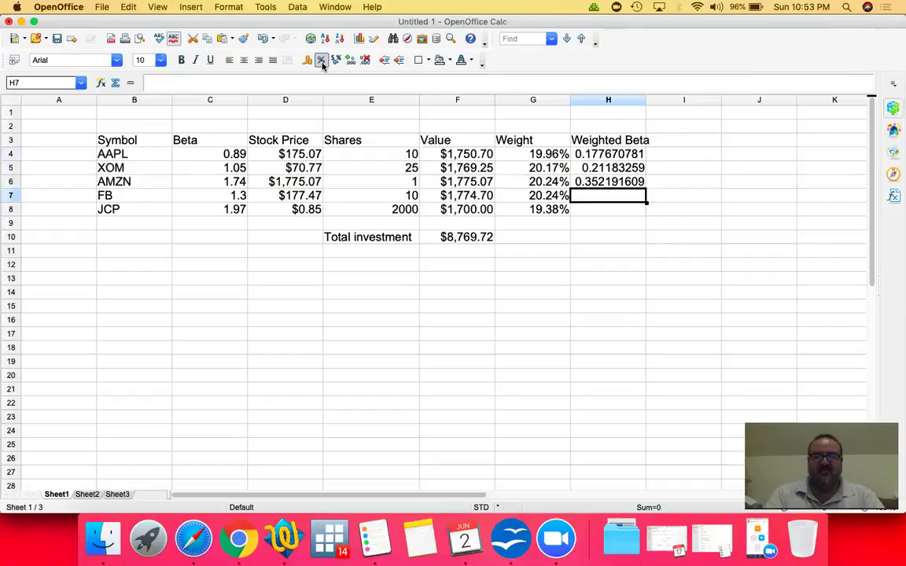
Calculate FB's weighted beta in cell H7 with the formula =C7*G7
text(=)
key(Left)
key(Left)
key(Left)
key(Left)
key(Left)
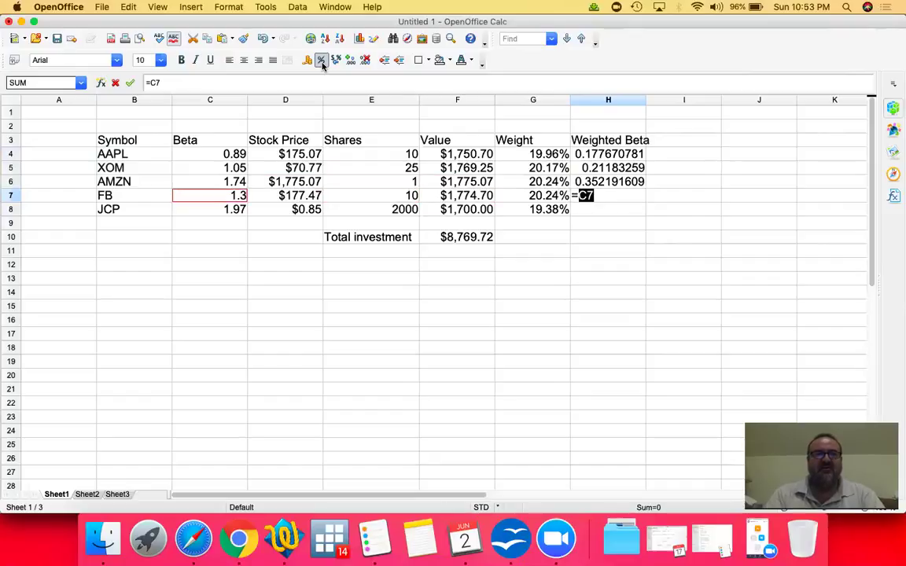
text(*)
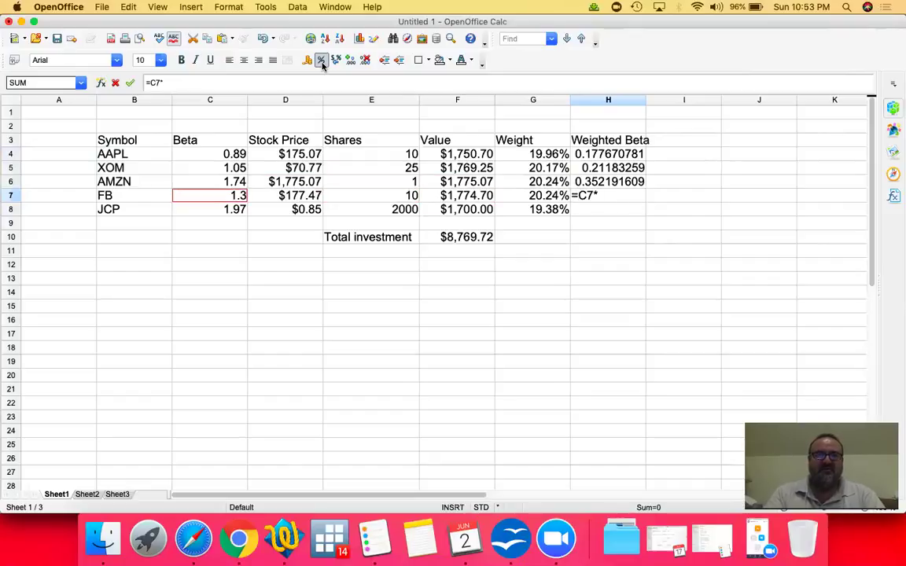
key(Right)
key(Right)
key(Right)
key(Right)
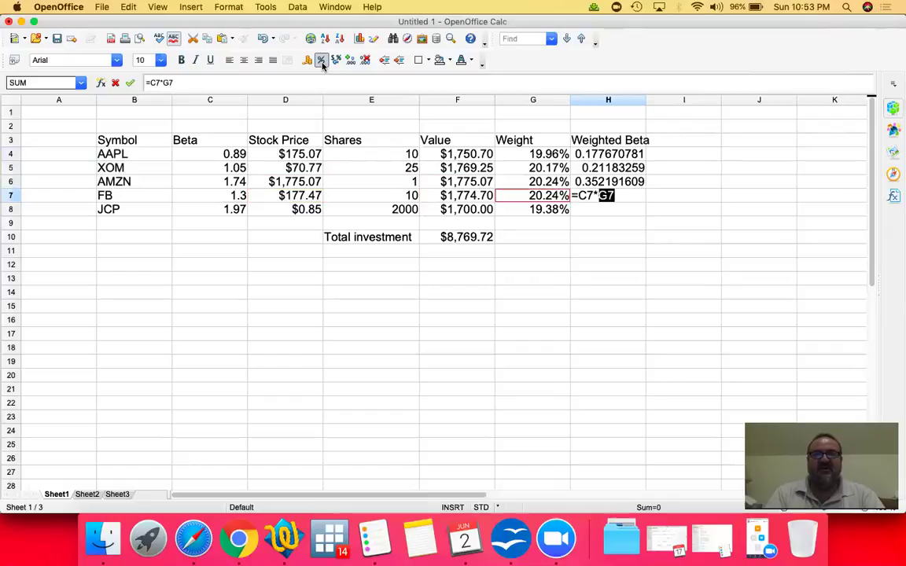
key(Return)
Calculate JCP's weighted beta in cell H8 with the formula =C8*G8
text(=)
key(Left)
key(Left)
key(Left)
key(Left)
key(Left)
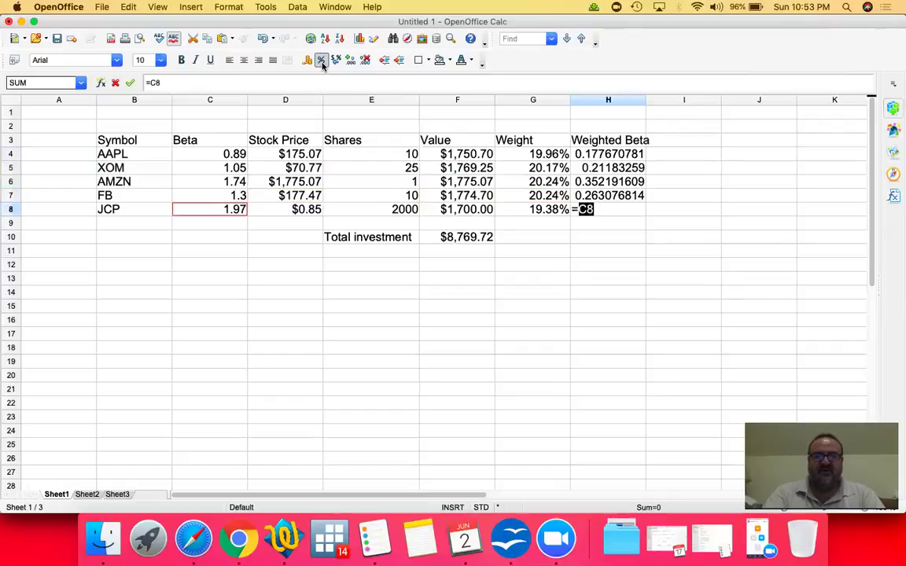
text(*)
key(Right)
key(Right)
key(Right)
key(Right)
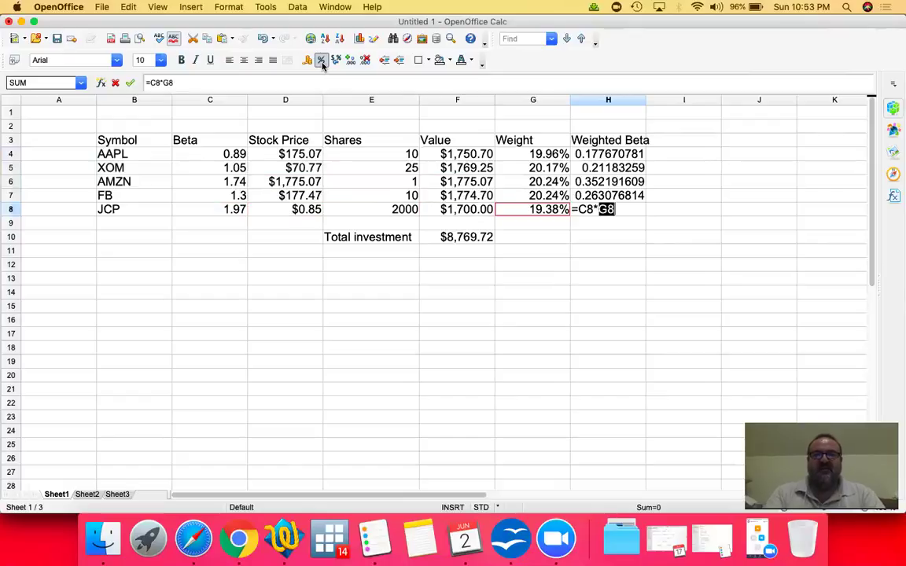
key(Return)
Reduce the weighted betas in cells H4 through H8 to three decimal places
key(Up)
key(Up)
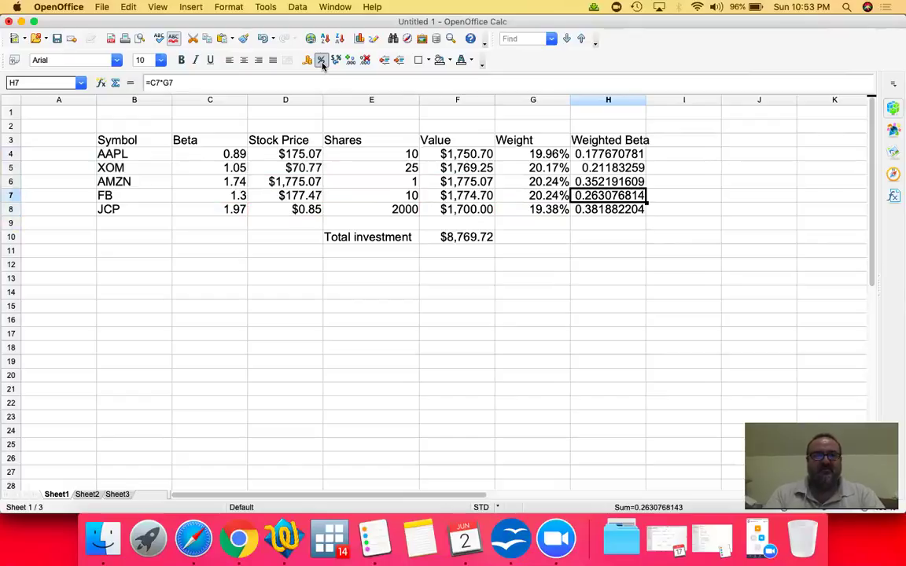
key(Up)
key(Up)
key(Up)
key(shift+Down)
key(shift+Down)
key(shift+Down)
key(shift+Down)
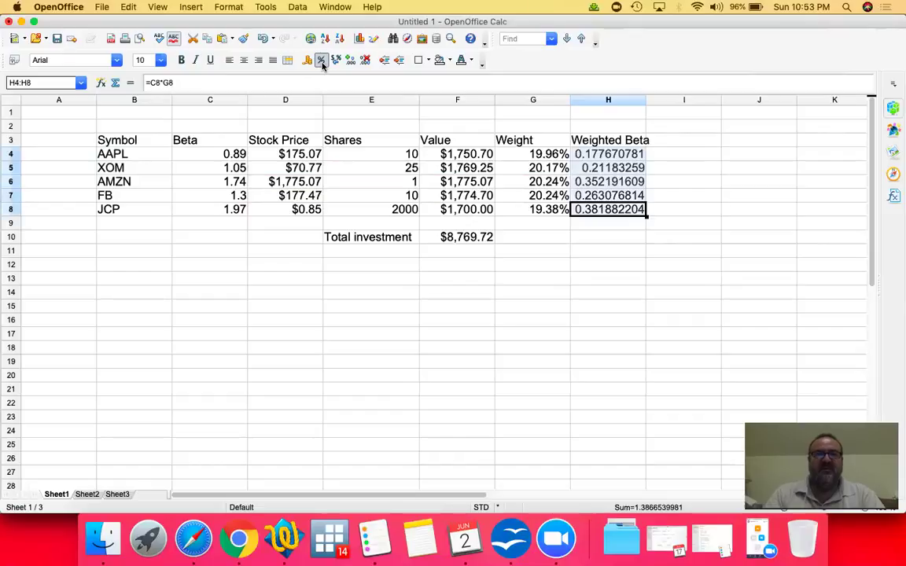
click(365, 60)
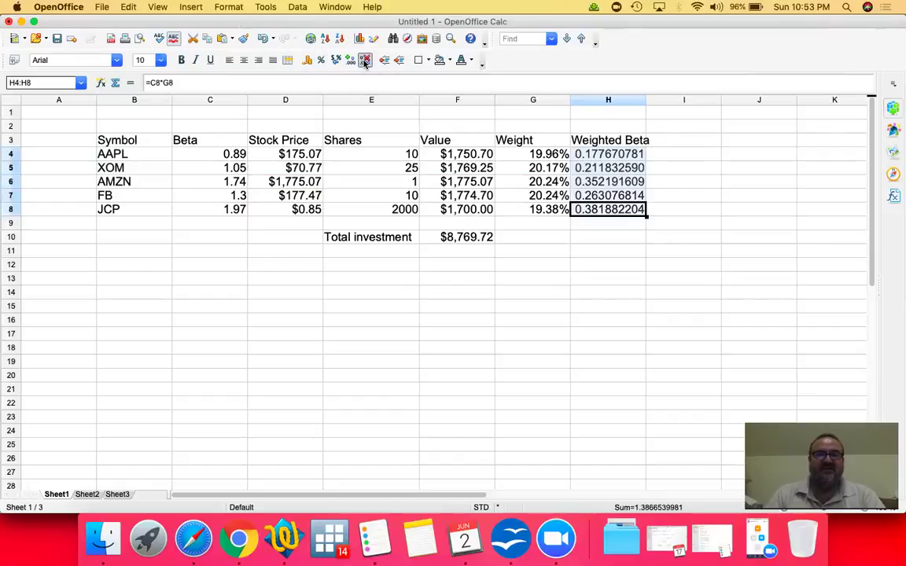
click(365, 61)
click(365, 61)
click(365, 62)
click(365, 61)
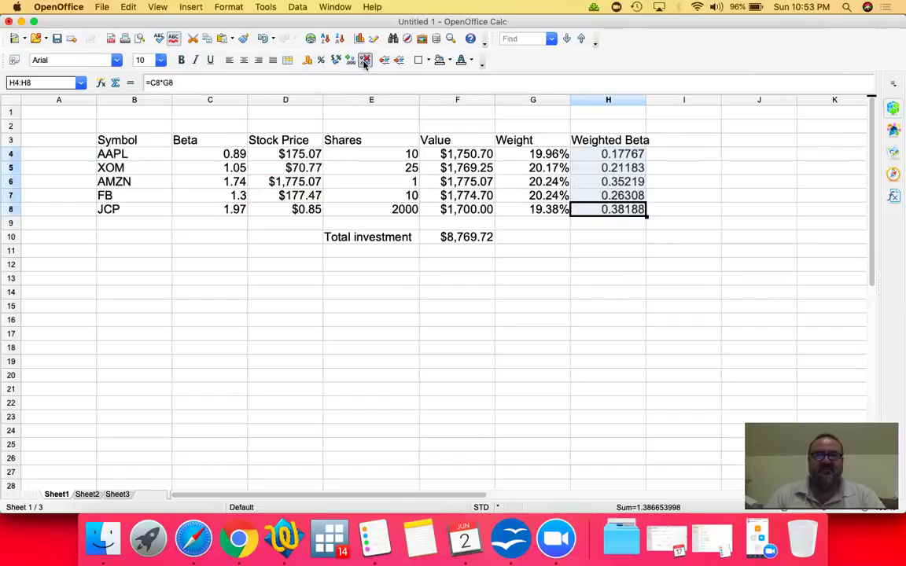
click(364, 62)
click(365, 61)
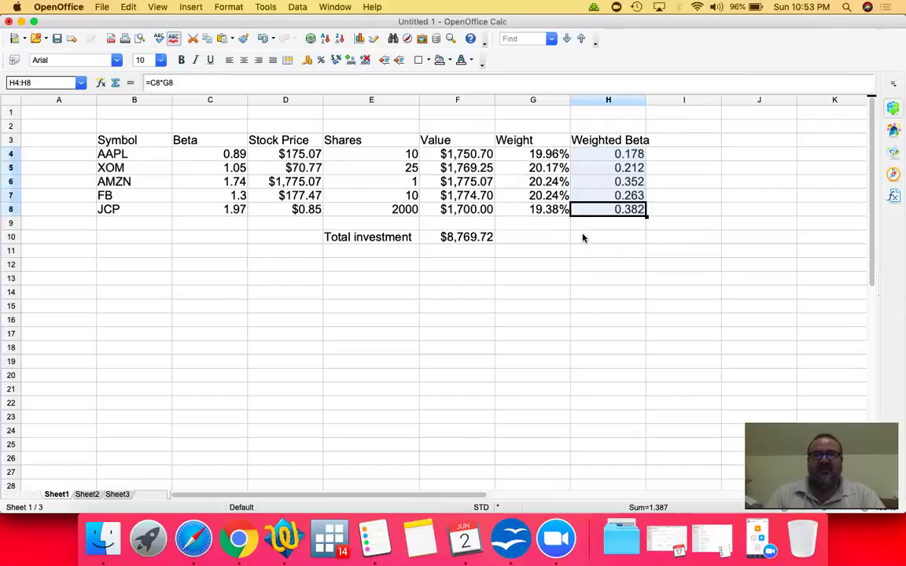
Label cell I10 "Portfolio Beta"
click(594, 243)
key(Left)
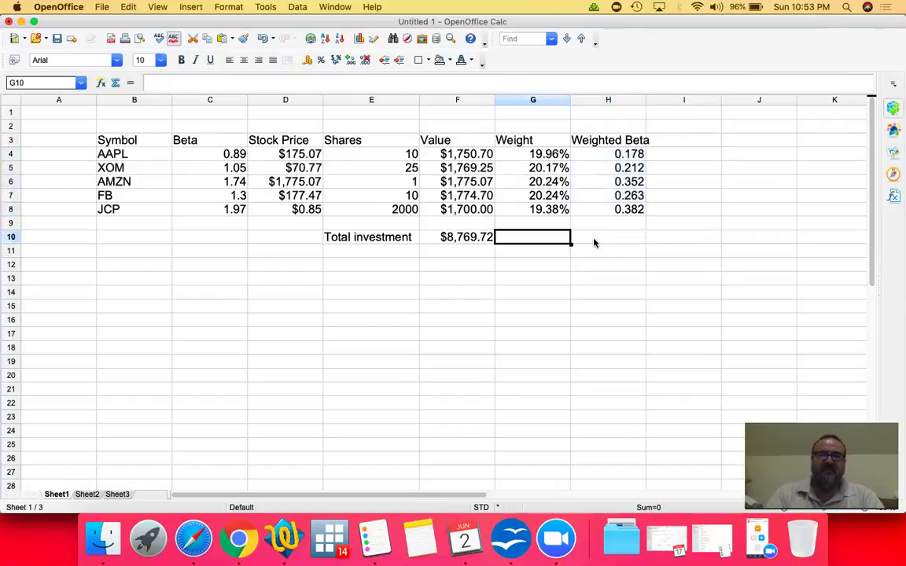
key(Right)
key(Right)
text(Port)
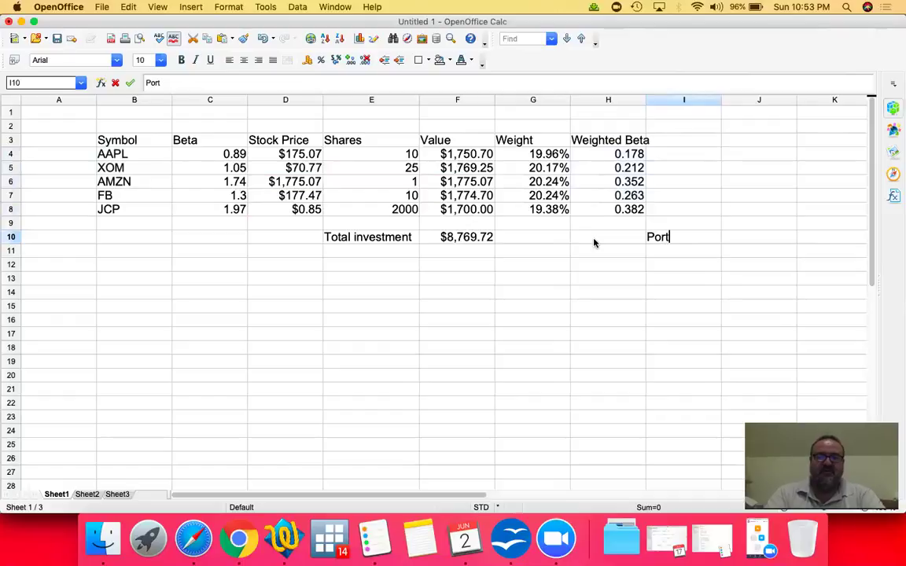
text(folio Beta)
key(Return)
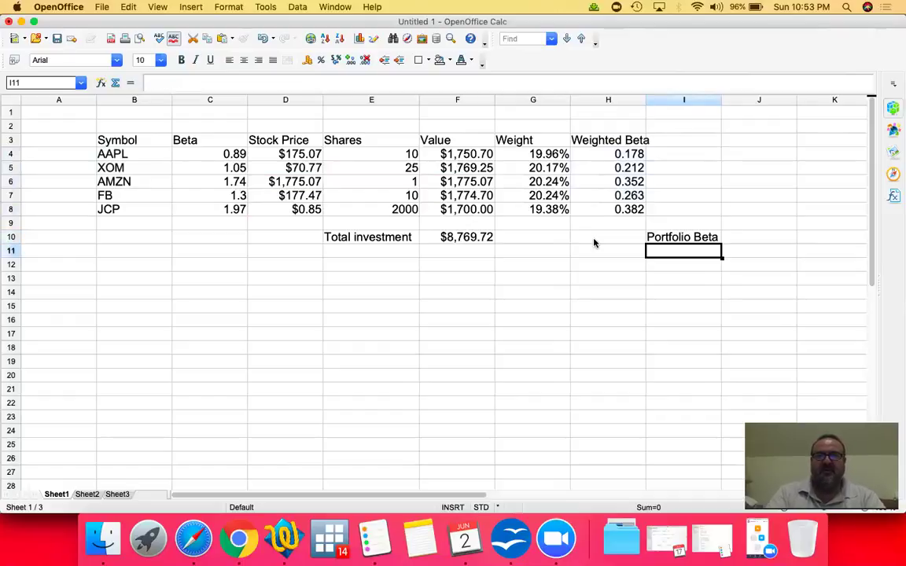
Calculate the portfolio beta in cell H10 by summing the weighted betas with =SUM(H4:H8)
click(595, 243)
text(=sum()
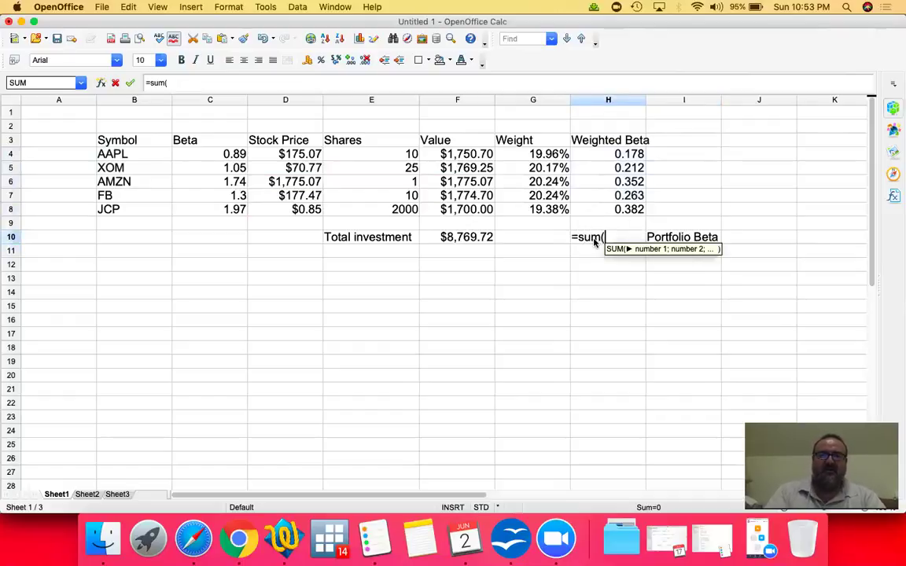
key(Up)
key(Up)
key(shift+Up)
key(shift+Up)
key(shift+Up)
key(shift+Up)
text())
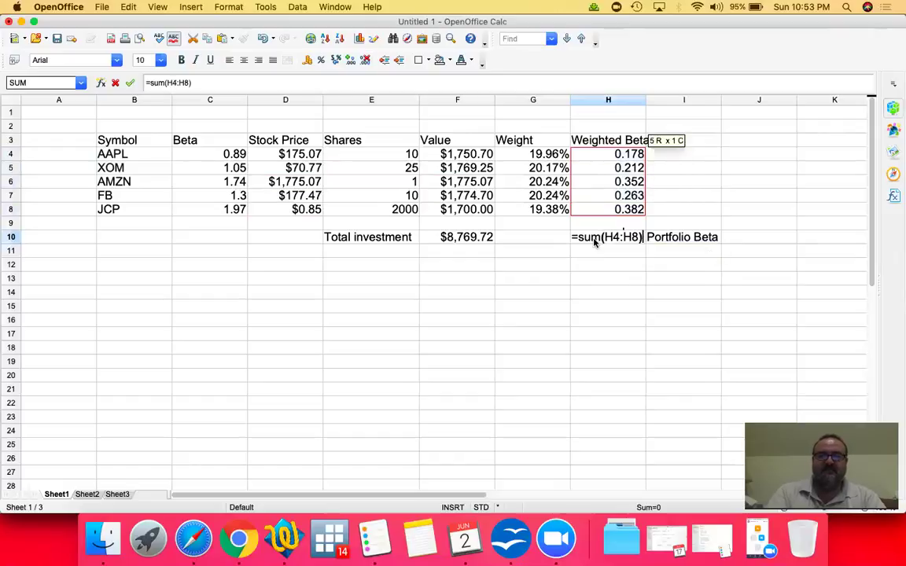
key(Return)
Reduce the portfolio beta in cell H10 to four decimal places
click(595, 243)
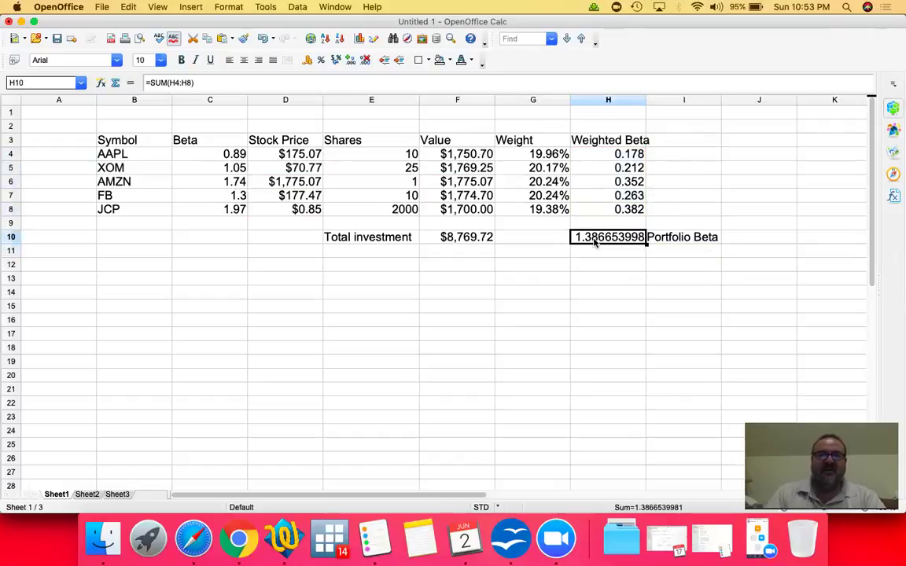
click(366, 61)
click(366, 61)
click(366, 60)
click(366, 60)
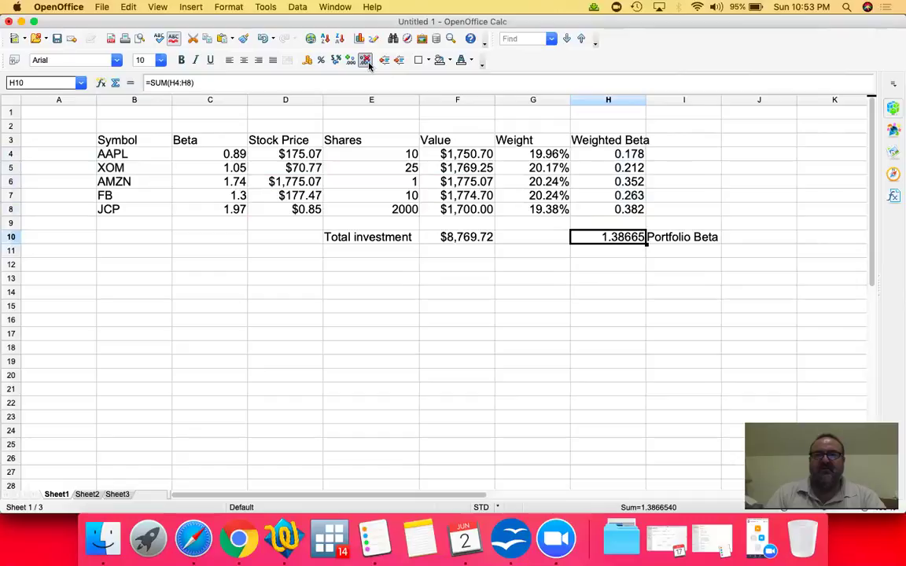
click(365, 61)
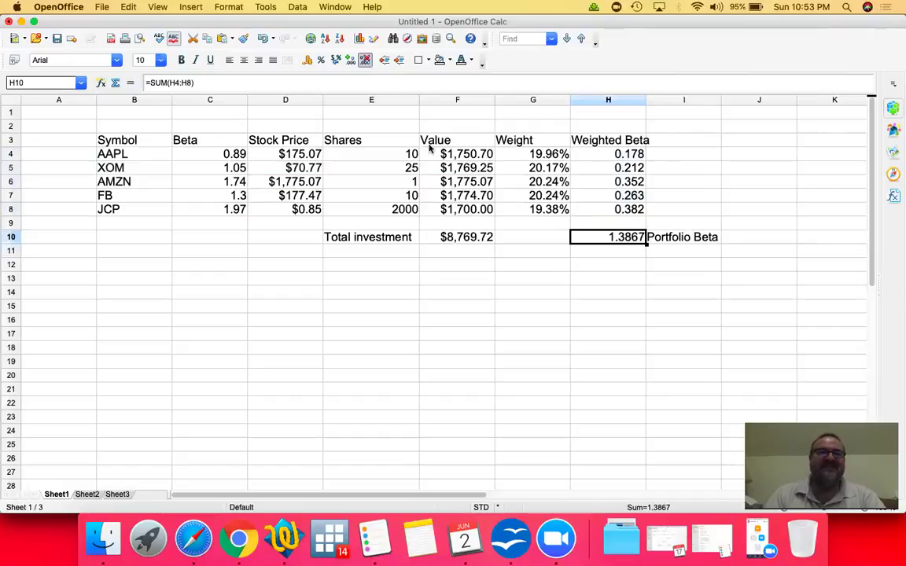
Review the portfolio beta in H10 together with the weighted betas above it
key(Down)
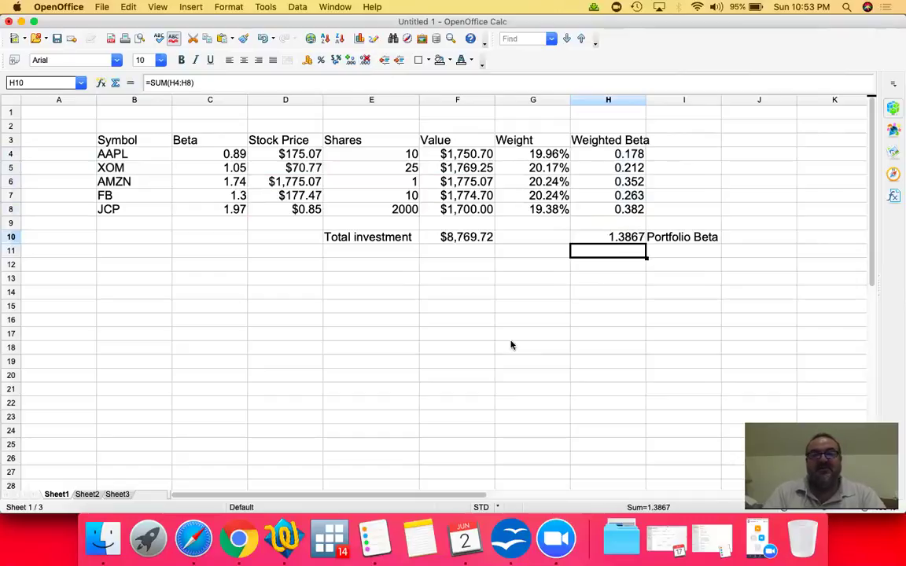
key(Up)
key(Up)
key(Up)
key(Down)
key(Down)
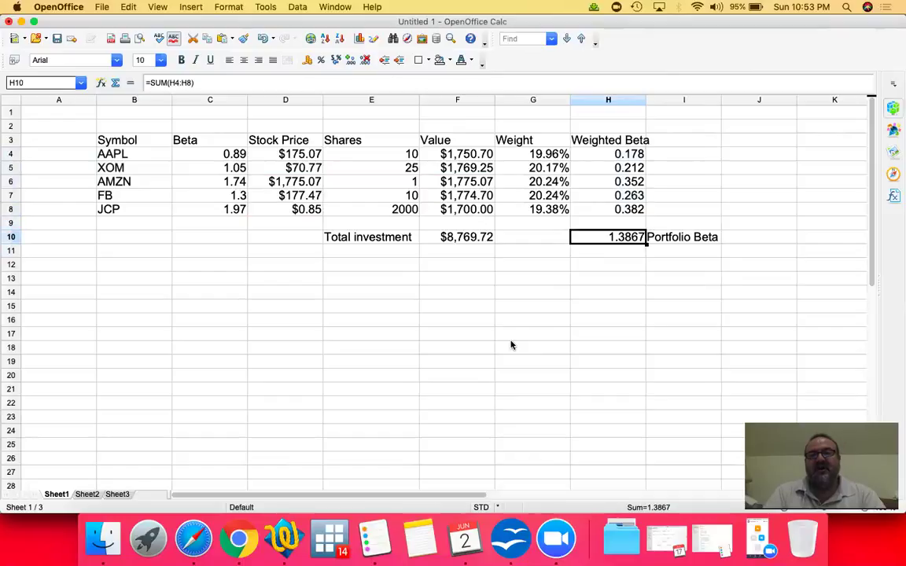
key(Up)
key(Up)
key(Up)
key(Up)
key(Up)
key(Up)
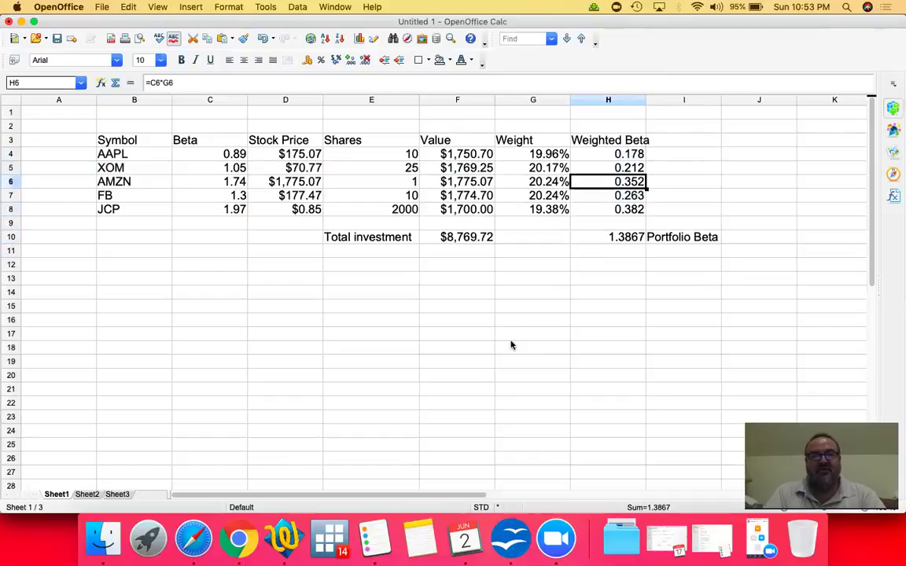
Examine the total investment in F10 and the individual stock values in column F
key(Left)
key(Left)
key(Down)
key(Down)
key(Down)
key(Down)
key(Down)
key(Down)
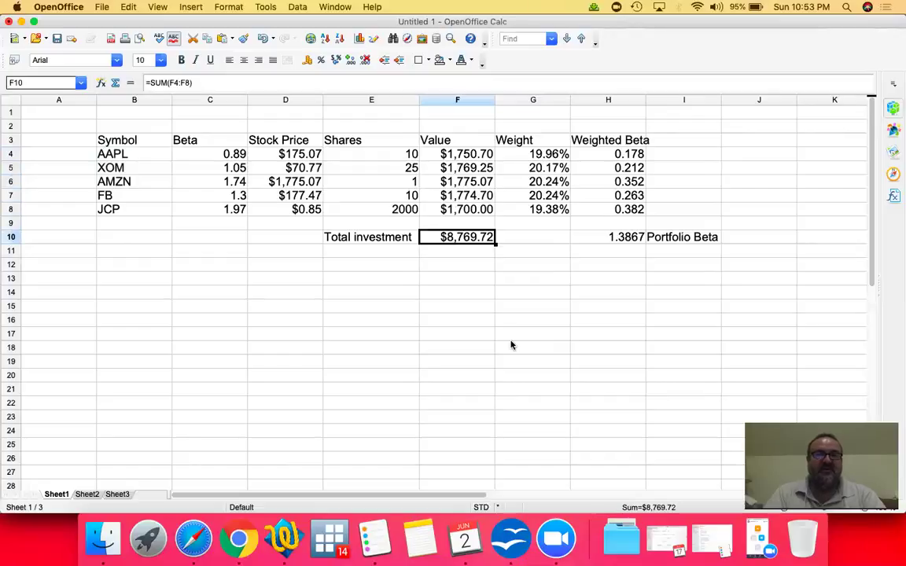
key(Up)
key(Up)
key(Up)
key(Up)
key(Up)
key(Up)
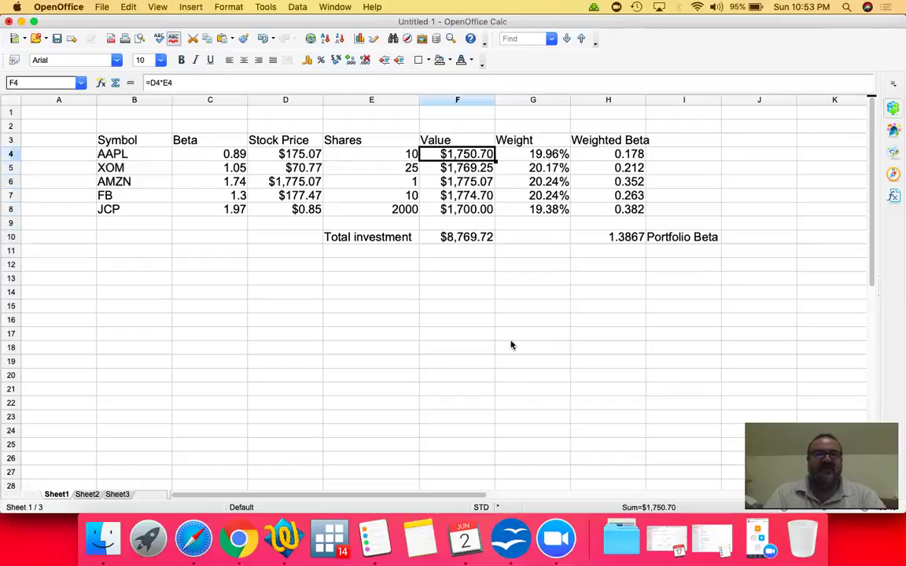
Look through the share counts in E4 through E8 and return to the total investment
key(Left)
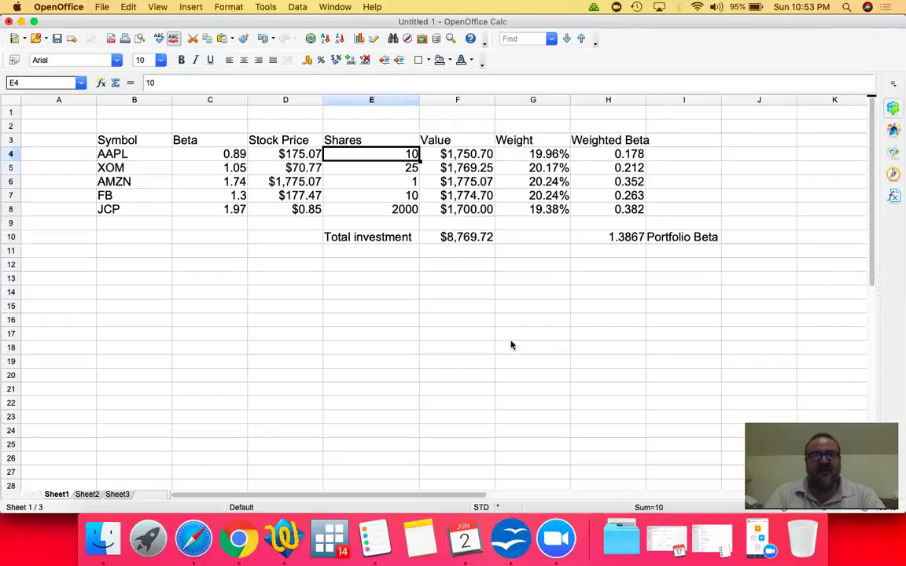
key(Down)
key(Down)
key(Down)
key(Down)
key(Down)
key(Down)
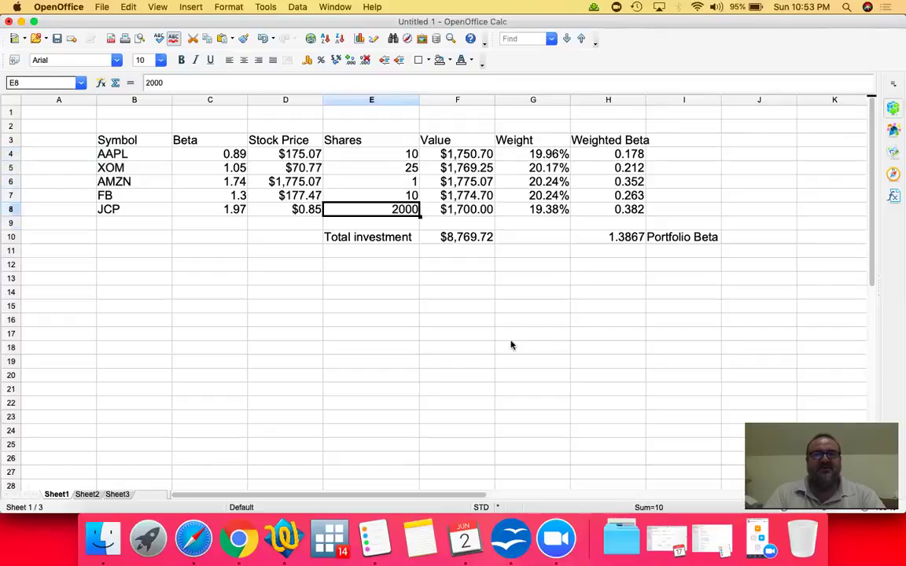
key(Right)
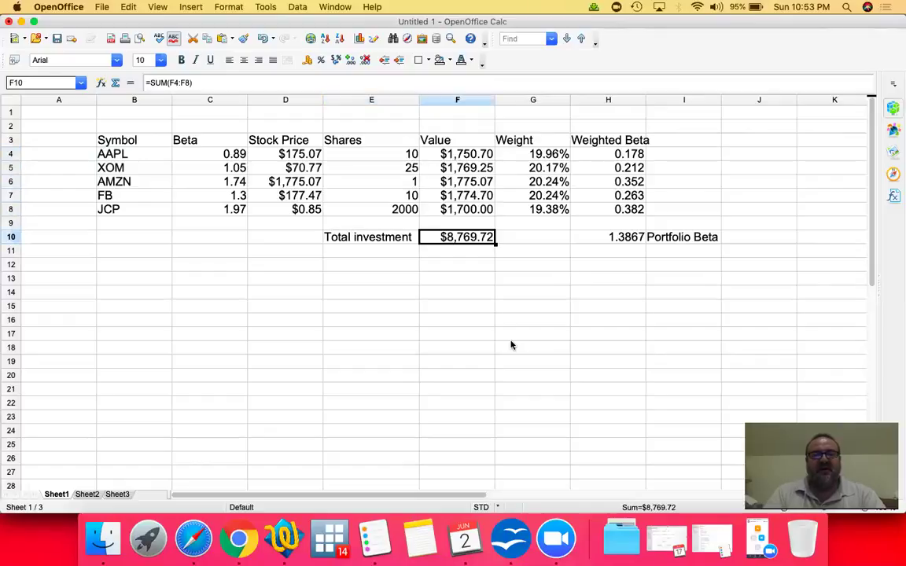
Double the share counts in E4 through E8 to 20, 50, 2, 20 and 4000
key(Up)
key(Up)
key(Up)
key(Up)
key(Up)
key(Up)
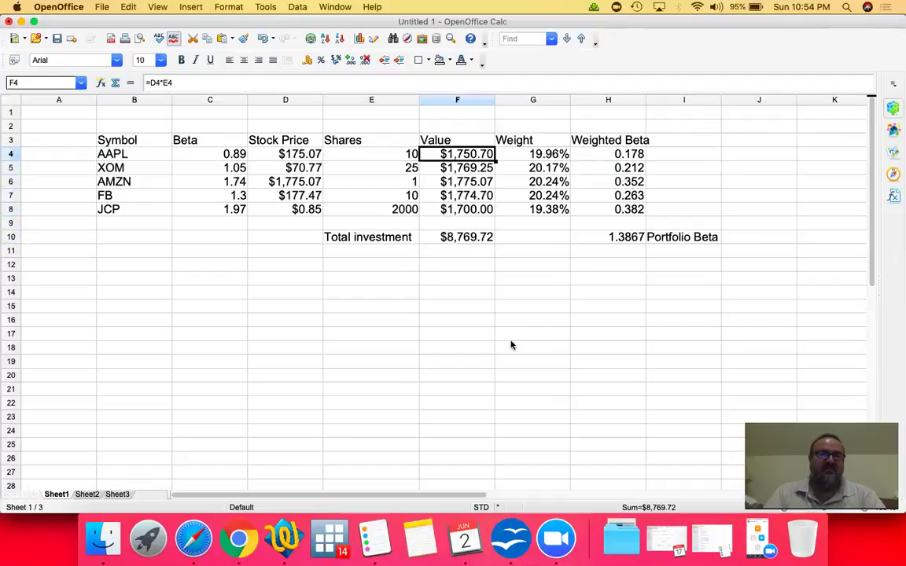
key(Left)
text(20)
key(Return)
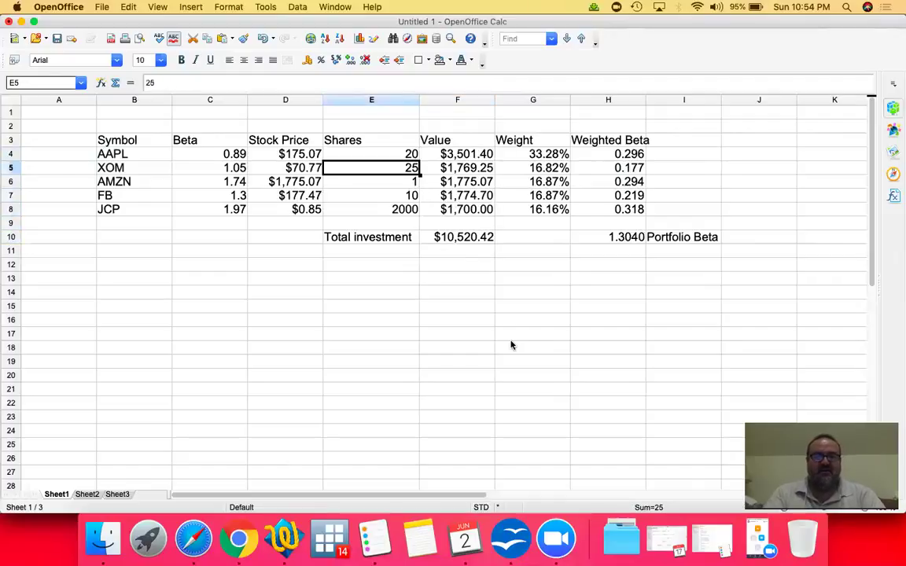
text(50)
key(Return)
text(2)
key(Return)
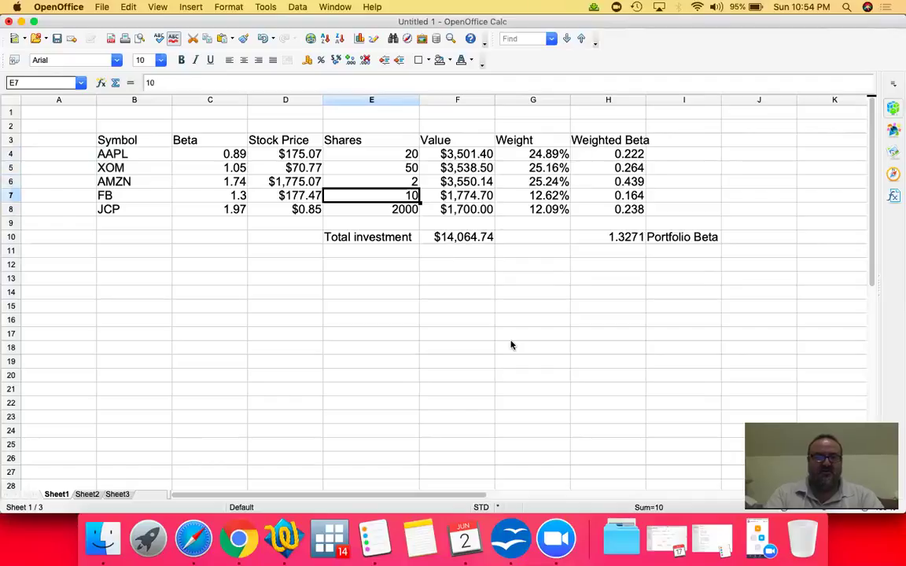
text(20)
key(Return)
text(4000)
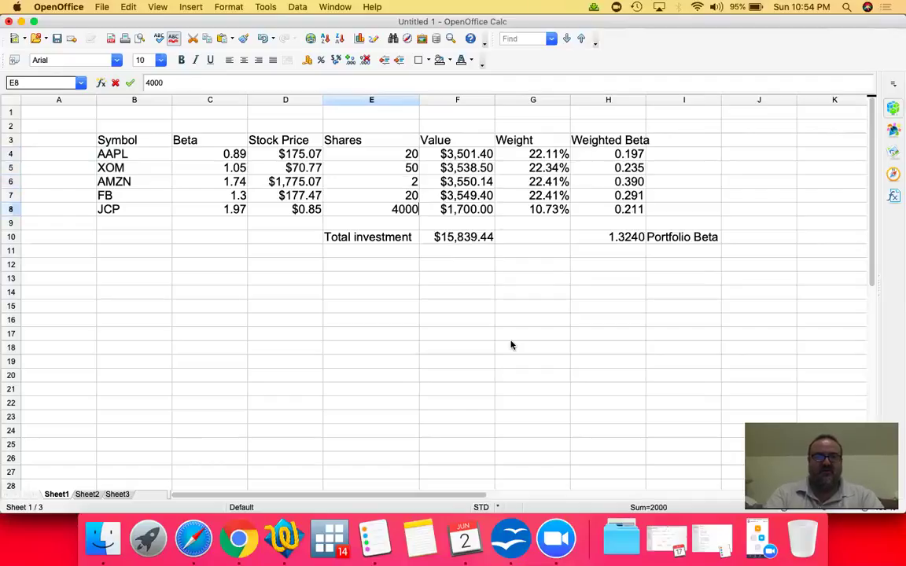
key(Return)
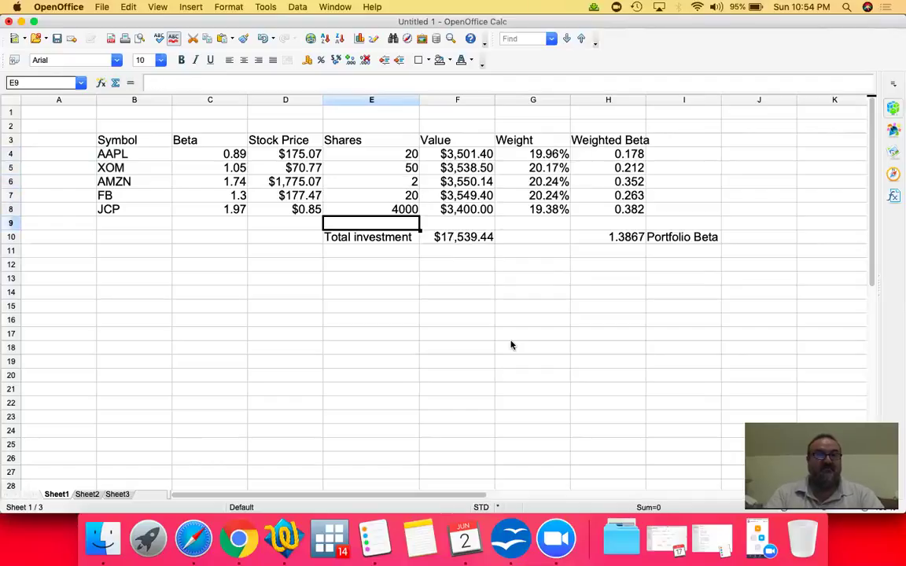
Set the share counts in E4 through E8 to 40, 100, 4, 40 and 8000
key(Up)
key(Up)
key(Up)
key(Up)
key(Up)
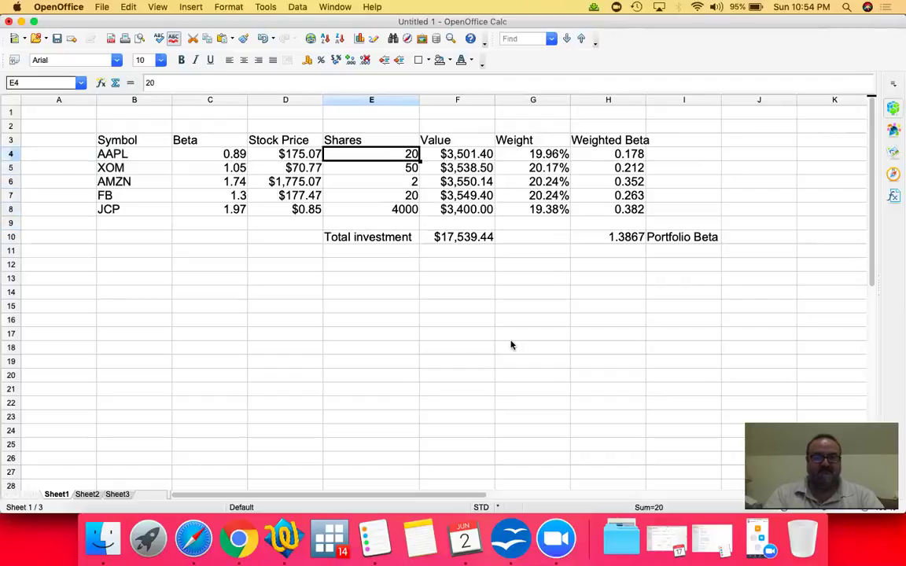
text(40)
key(Return)
text(100)
key(Return)
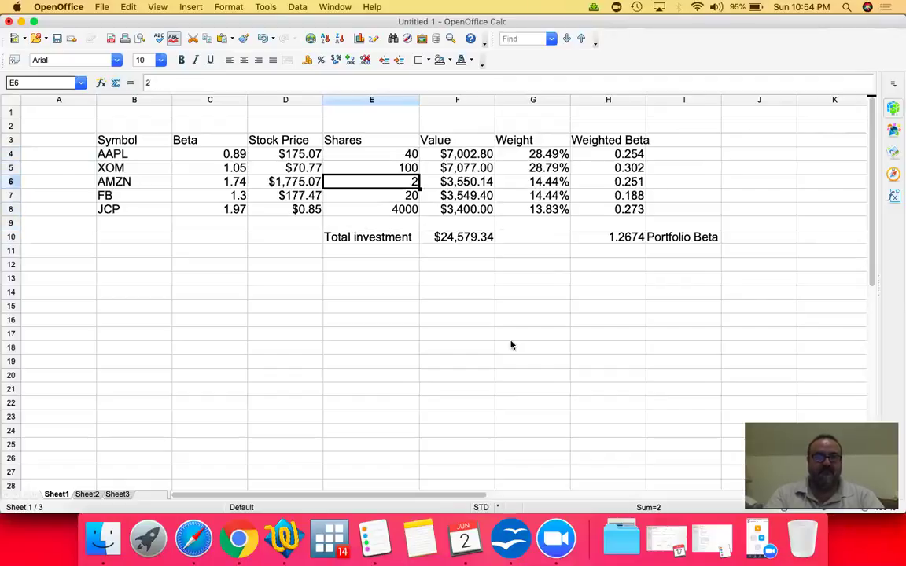
text(4)
key(Return)
text(40)
key(Return)
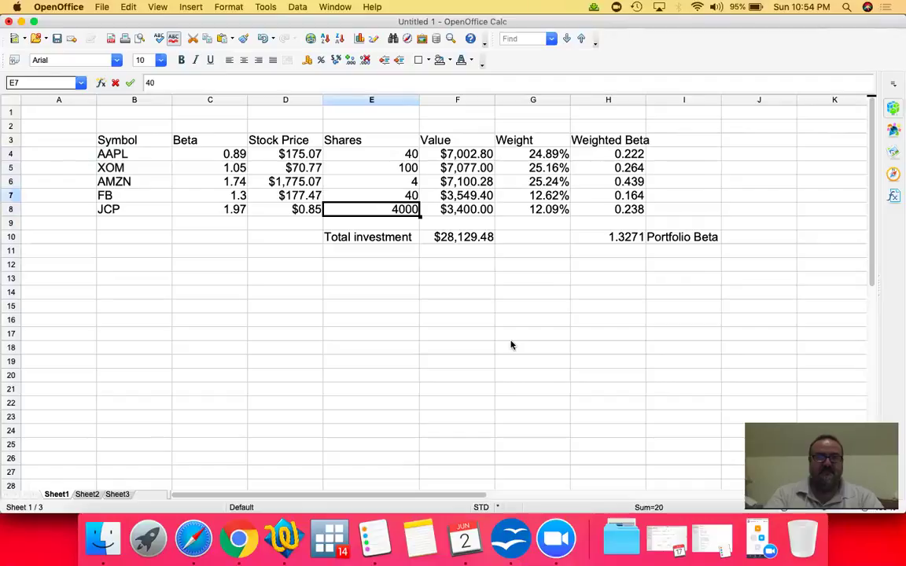
text(8000)
key(Return)
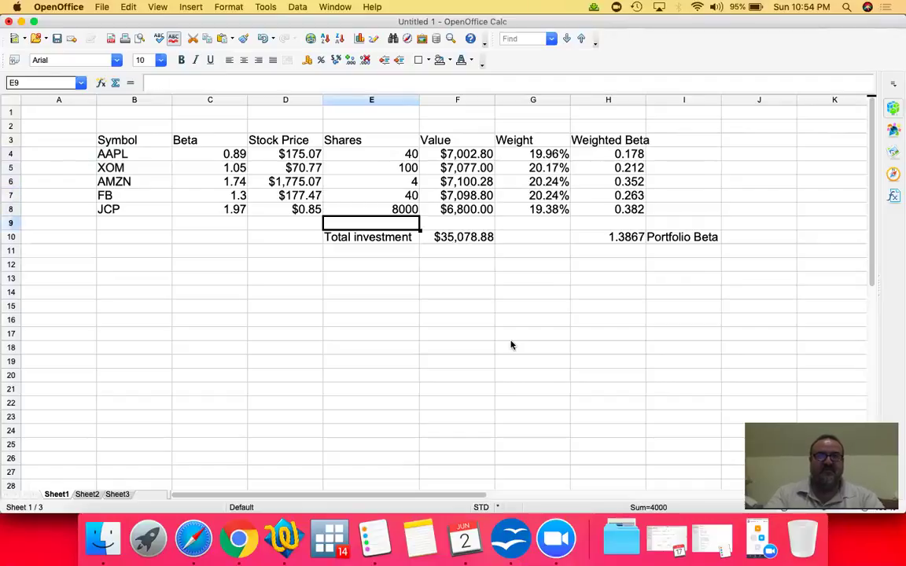
Compare the total investment and the share counts in column E with the portfolio beta in H10
key(Down)
key(Right)
key(Left)
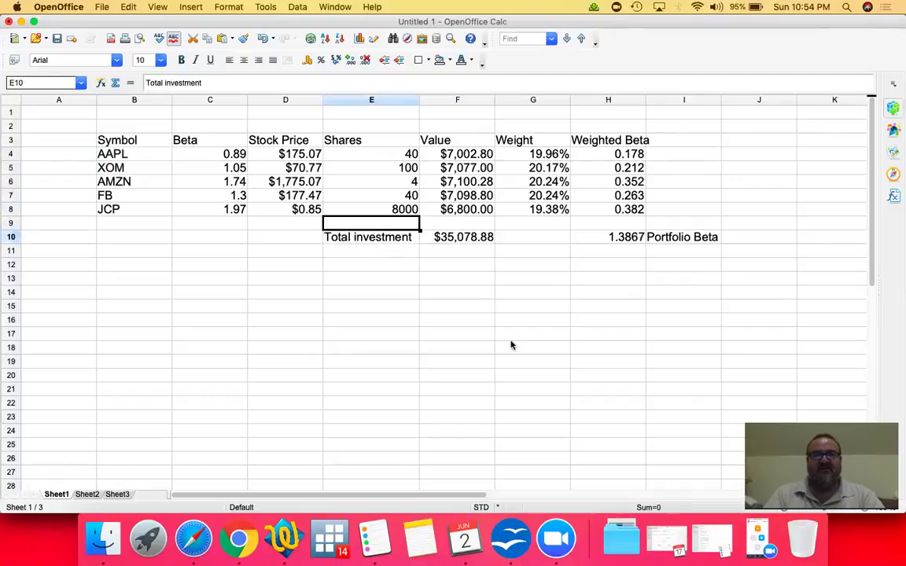
key(Up)
key(Up)
key(Up)
key(Up)
key(Up)
key(Up)
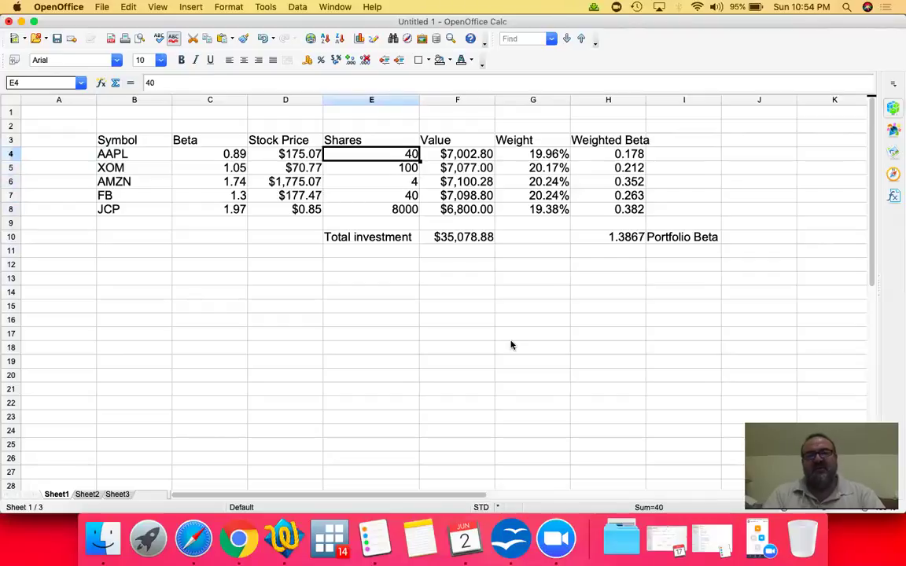
key(Down)
key(Down)
key(Down)
key(Down)
key(Down)
key(Down)
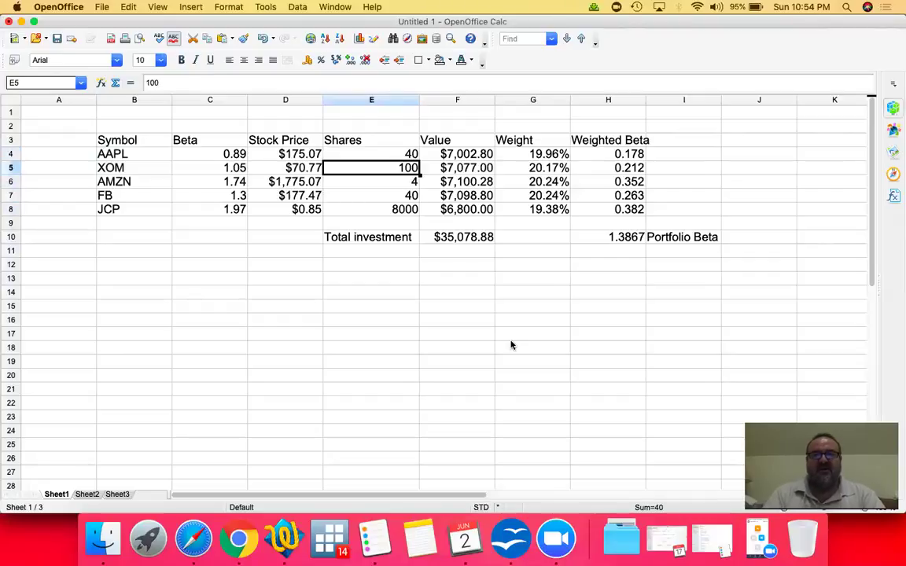
key(Right)
key(Right)
key(Right)
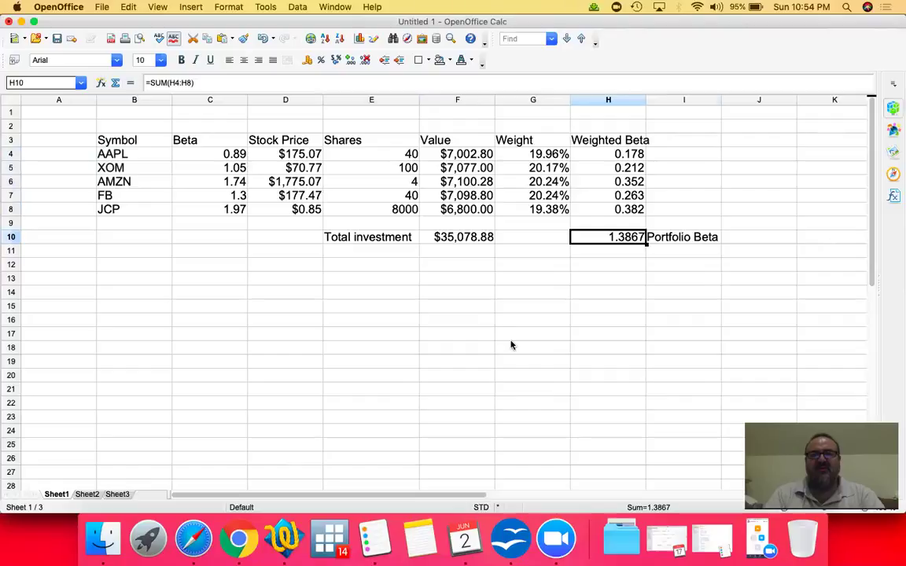
key(Right)
key(Left)
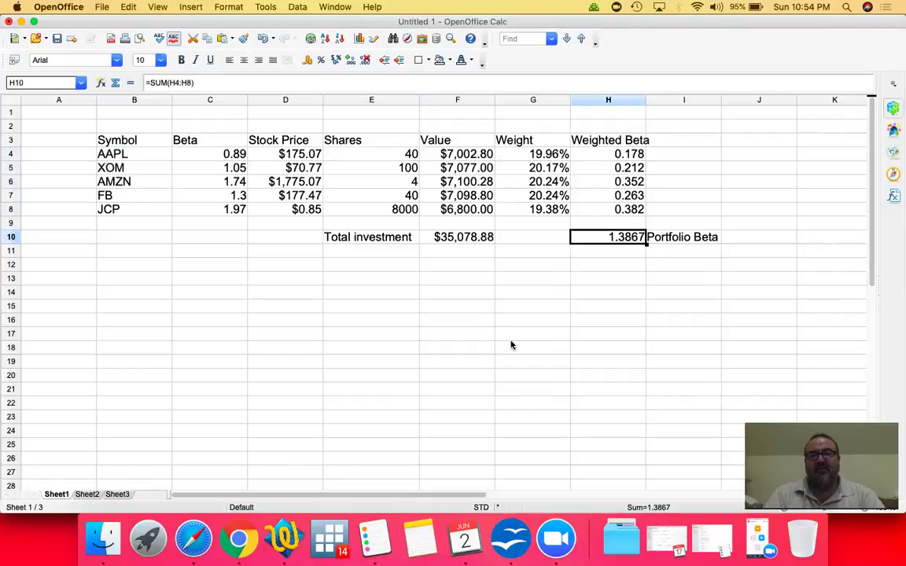
Go over the share counts again, followed by JCP's value and weight and the portfolio beta
key(Left)
key(Left)
key(Left)
key(Up)
key(Up)
key(Up)
key(Up)
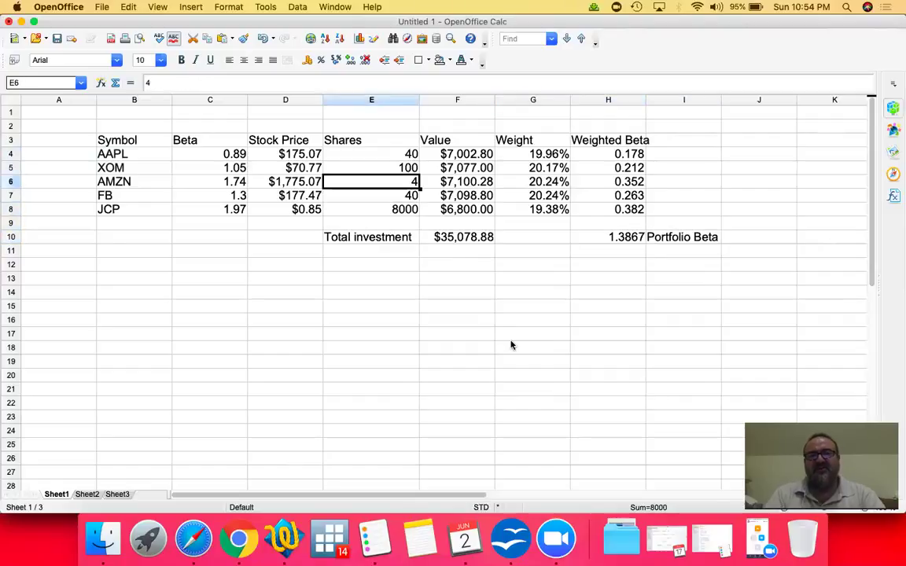
key(Up)
key(Up)
key(Down)
key(Down)
key(Down)
key(Down)
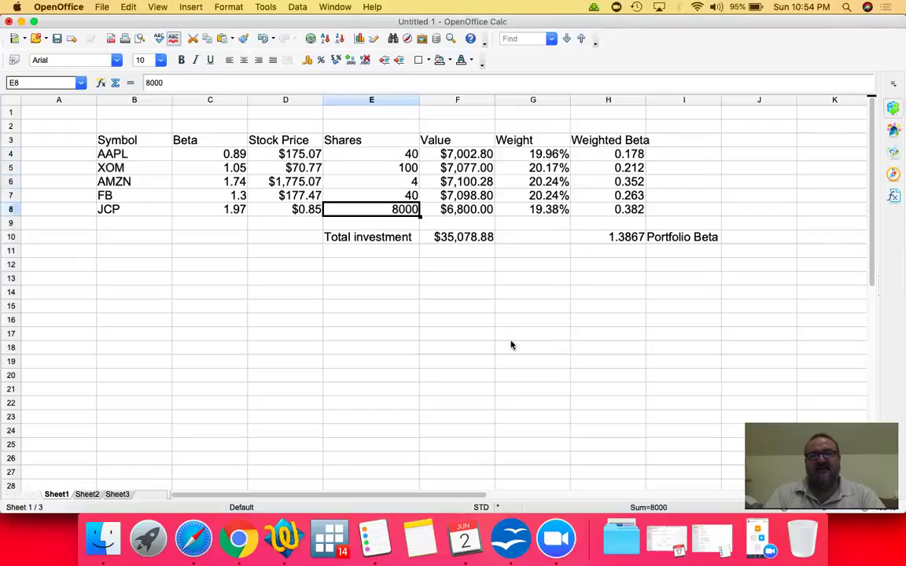
key(Right)
key(Right)
key(Left)
key(Right)
key(Right)
key(Down)
key(Down)
key(Left)
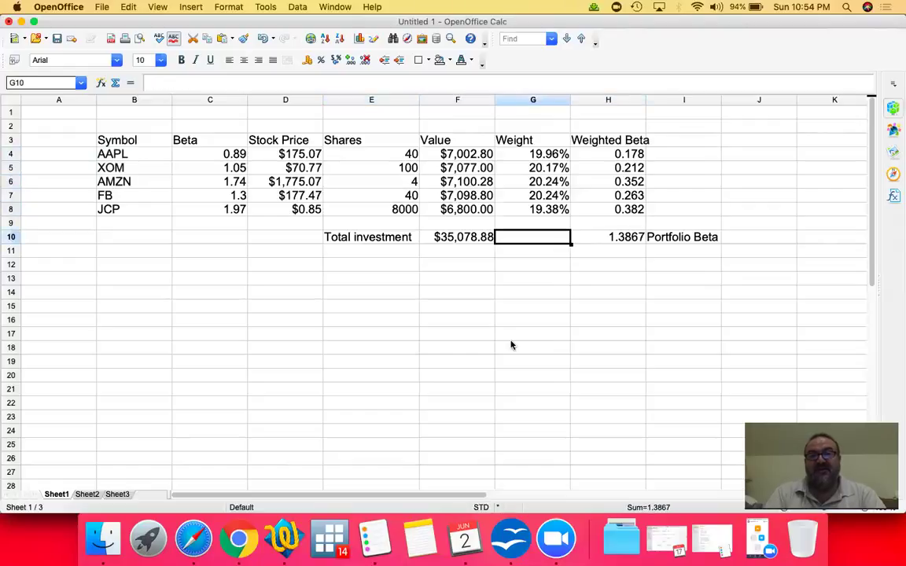
Select the weights in G4 through G8 to check their sum, and look over the individual weights
key(Up)
key(Up)
key(Up)
key(Up)
key(Up)
key(Up)
key(shift+Down)
key(shift+Down)
key(shift+Down)
key(shift+Down)
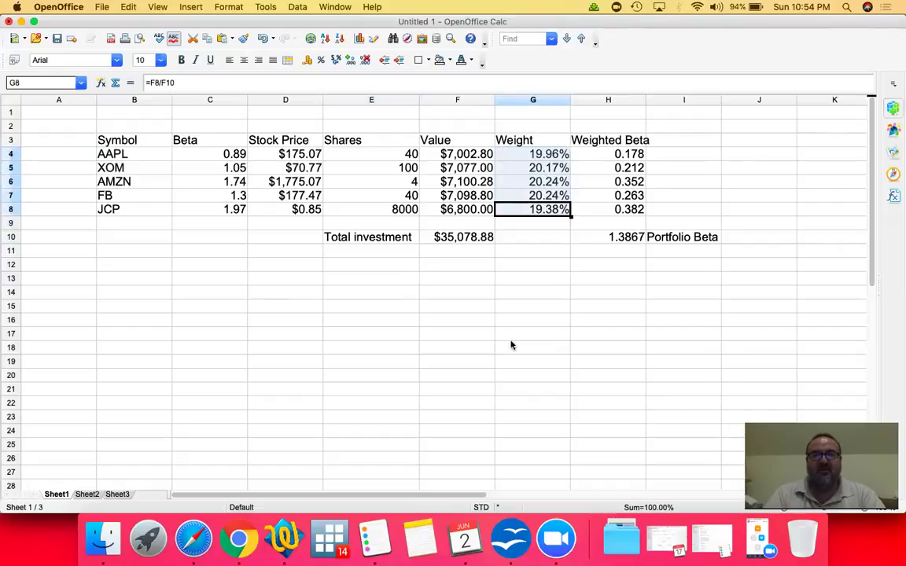
key(Up)
key(Up)
key(Up)
key(Up)
key(Down)
key(Down)
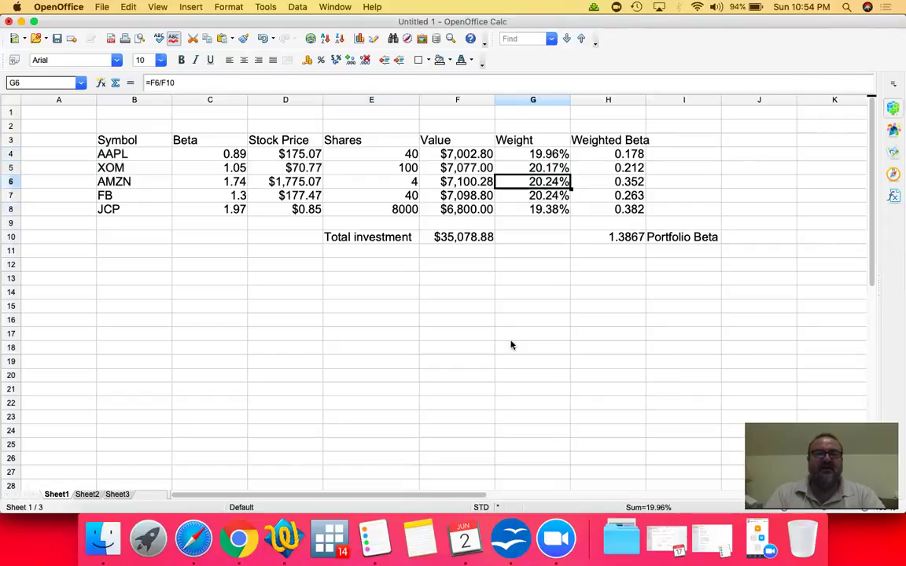
Compare the portfolio beta in H10 with the individual weights in G6 through G8
key(Down)
key(Down)
key(Down)
key(Down)
key(Right)
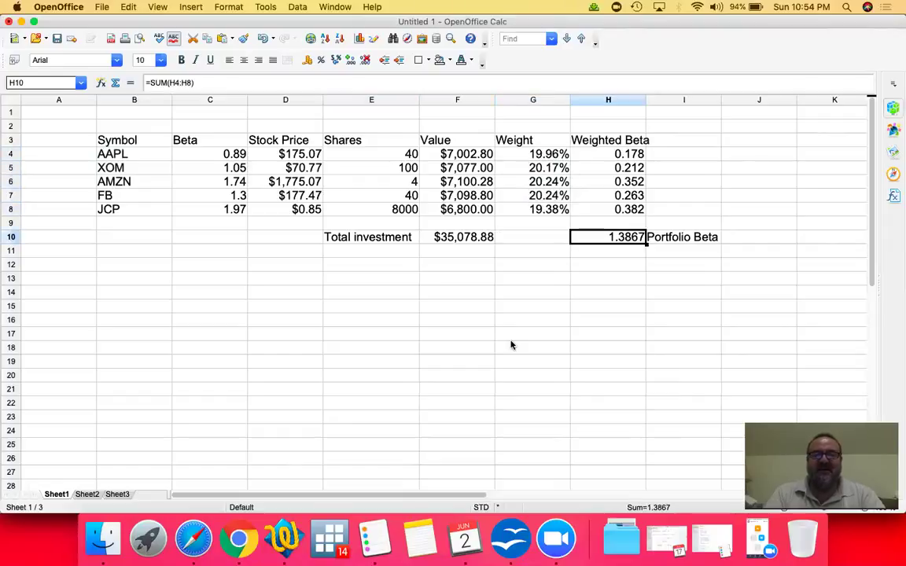
key(Left)
key(Up)
key(Up)
key(Up)
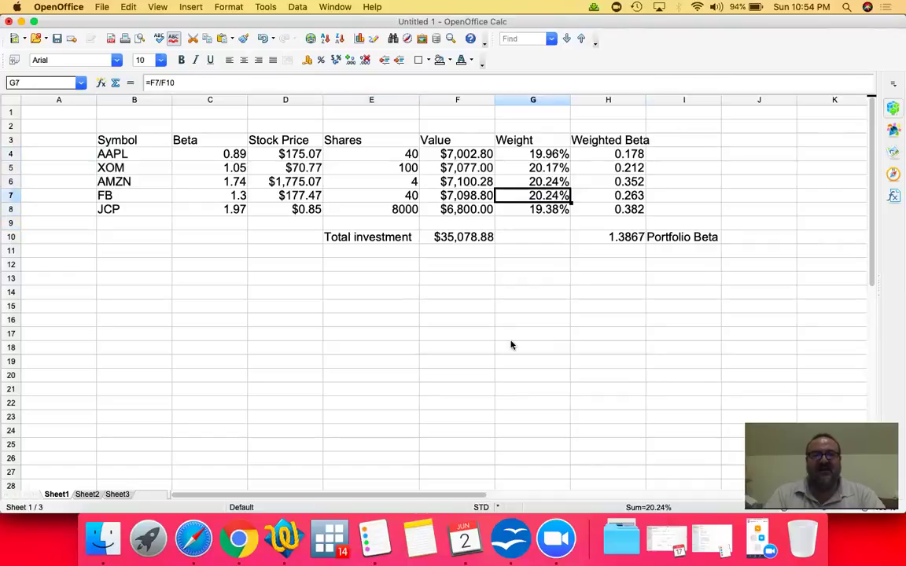
key(Up)
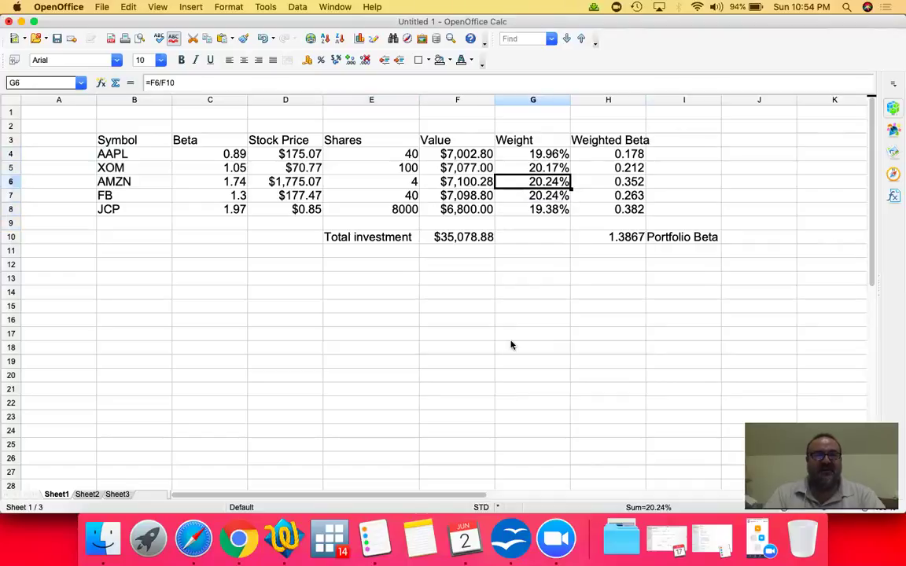
key(Down)
key(Down)
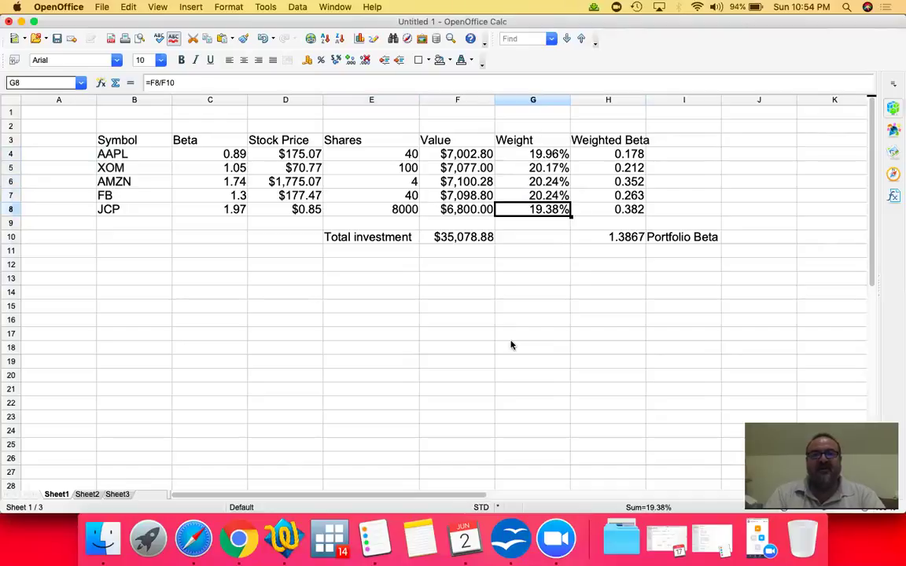
key(Down)
key(Down)
key(Right)
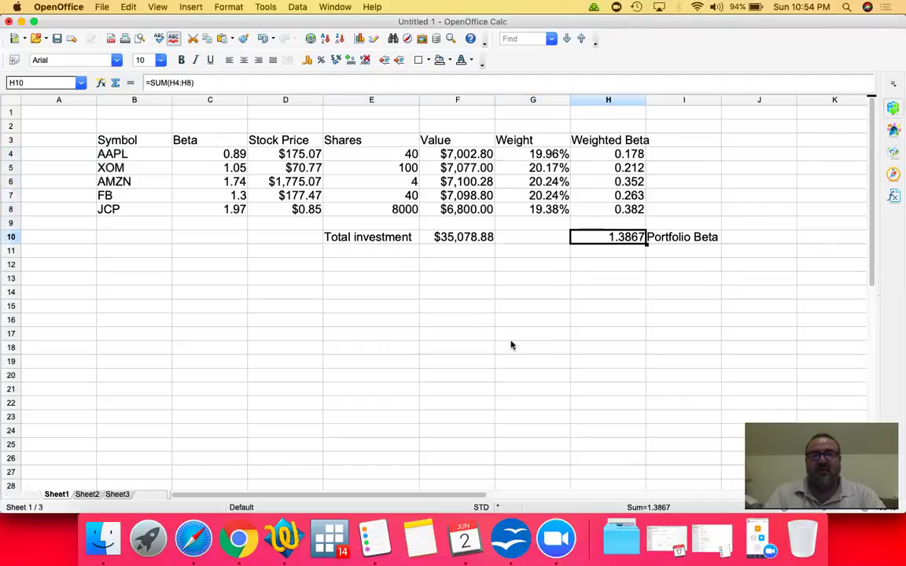
Look over AAPL's share count, the stock betas in column C and the total investment in F10
key(Left)
key(Up)
key(Up)
key(Up)
key(Up)
key(Up)
key(Up)
key(Left)
key(Left)
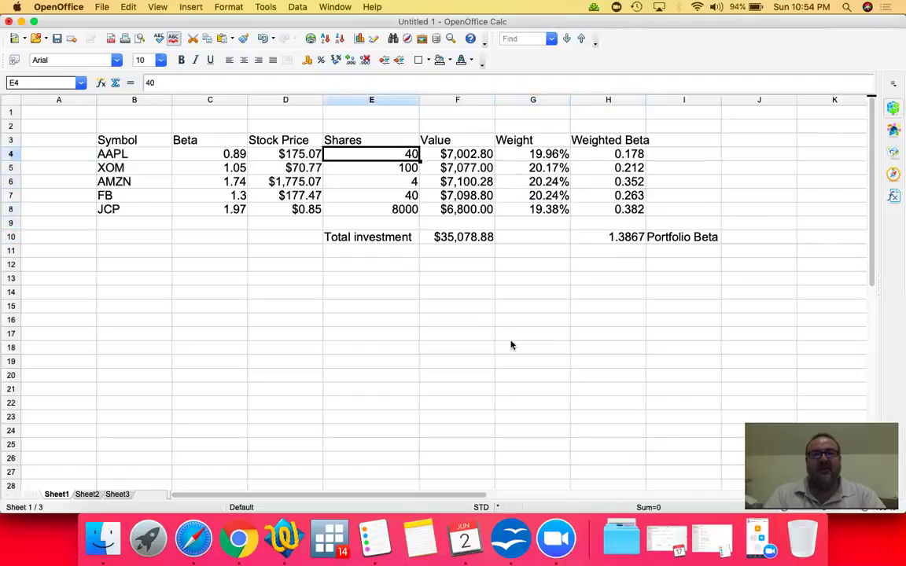
key(Left)
key(Left)
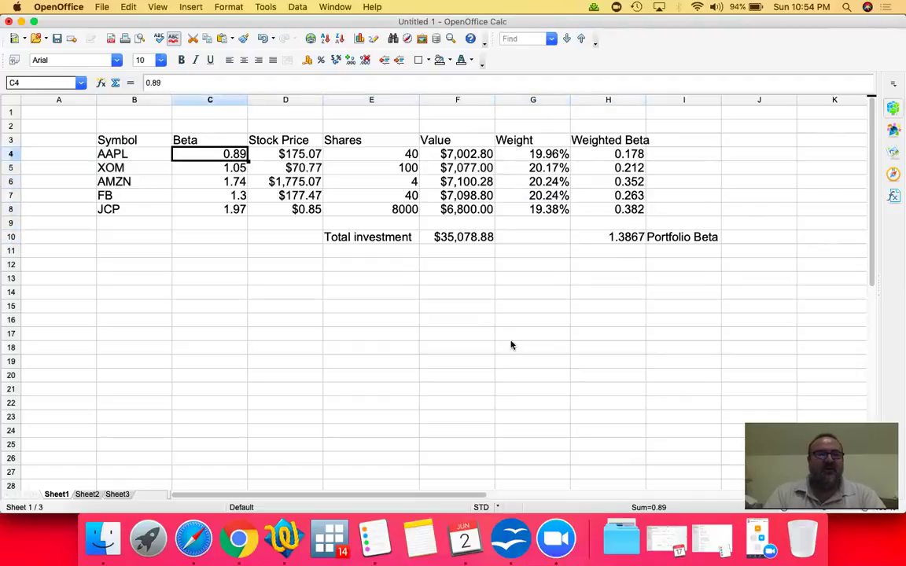
key(Down)
key(Down)
key(Down)
key(Down)
key(Down)
key(Down)
key(Right)
key(Right)
key(Right)
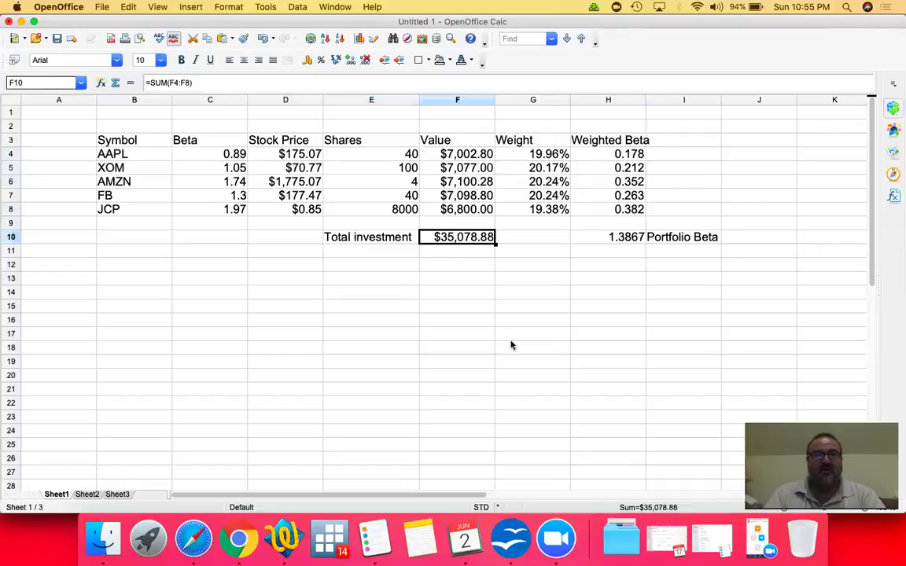
Set AMZN's share count in E6 to 6
key(Up)
key(Up)
key(Up)
key(Up)
key(Left)
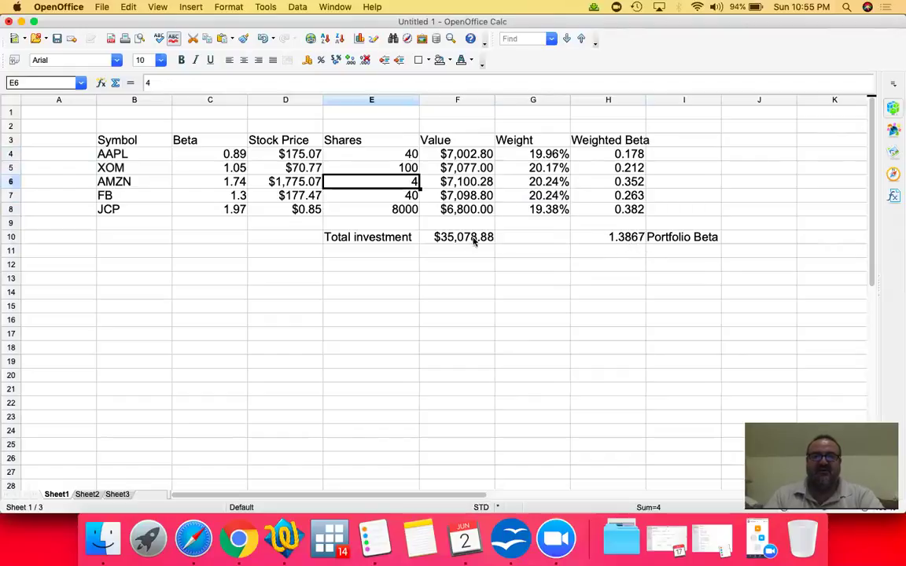
text(6)
key(Return)
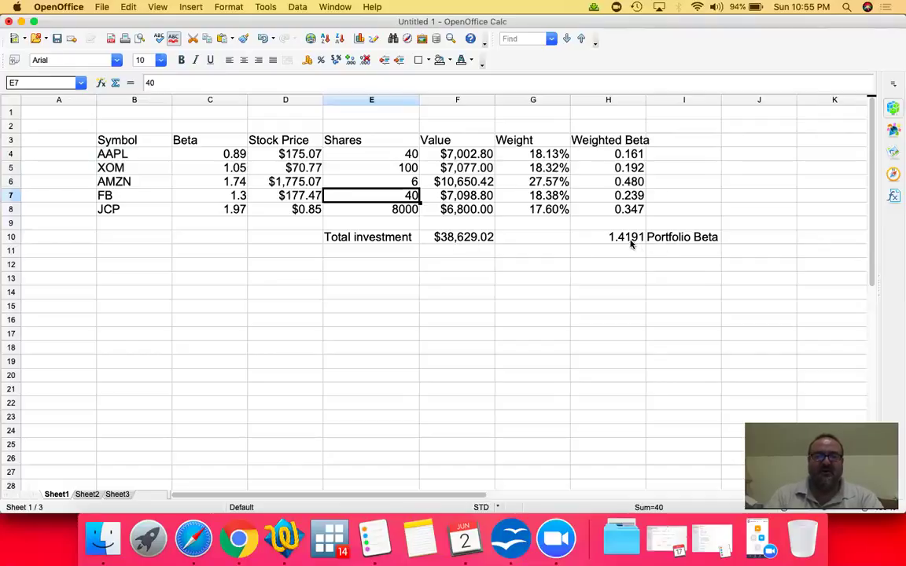
Set AMZN's share count in E6 to 10 and check the total investment and the portfolio beta
key(Up)
text(10)
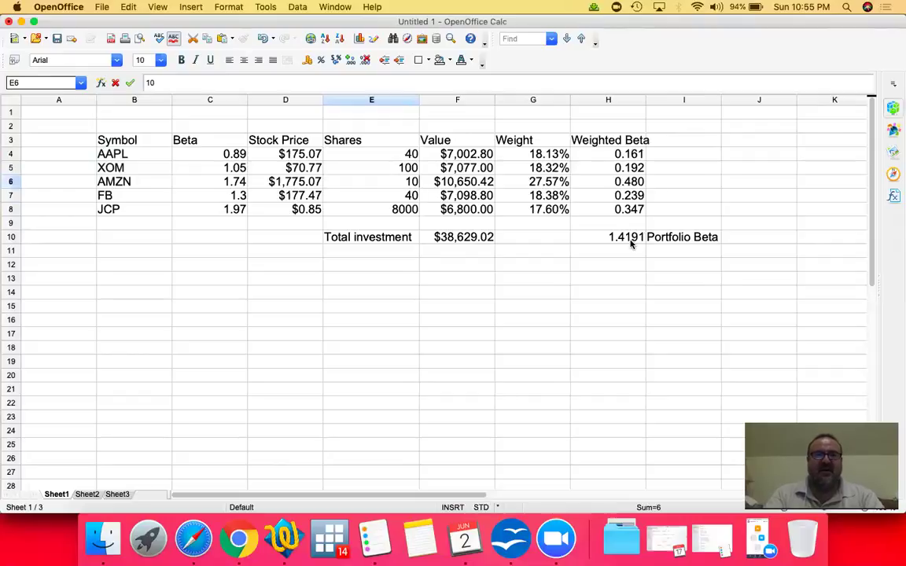
key(Return)
key(Down)
key(Down)
key(Down)
key(Right)
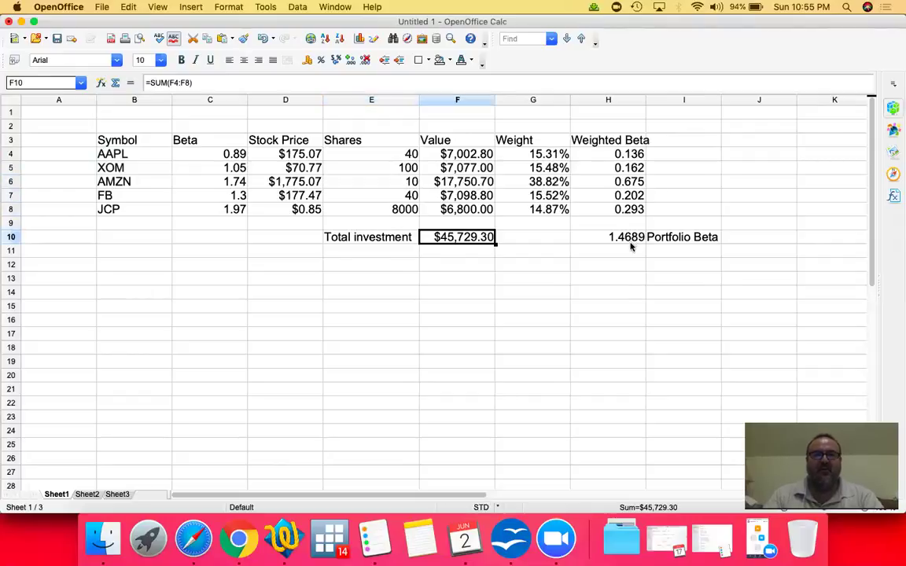
key(Right)
key(Right)
key(Left)
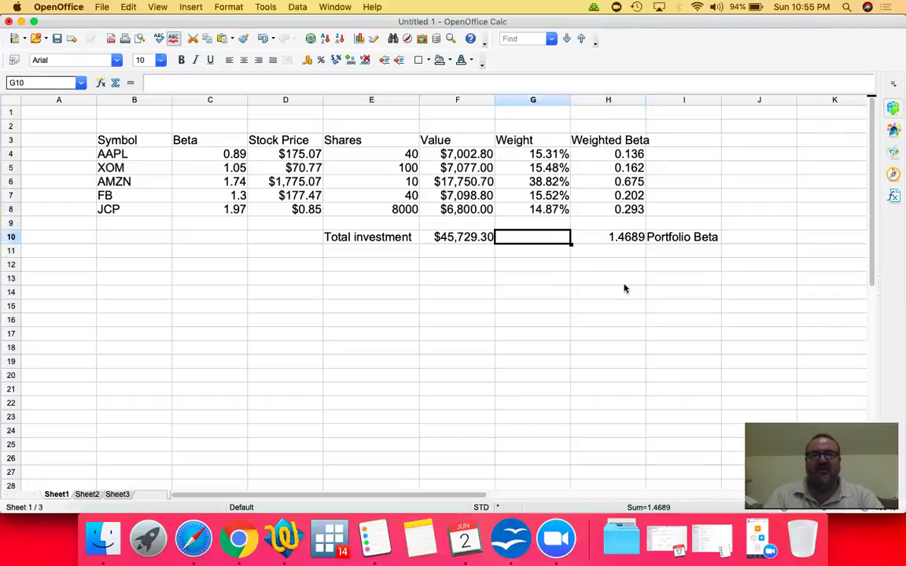
Set AMZN's share count in E6 to 11
key(Left)
key(Left)
key(Up)
key(Up)
key(Up)
key(Up)
text(1)
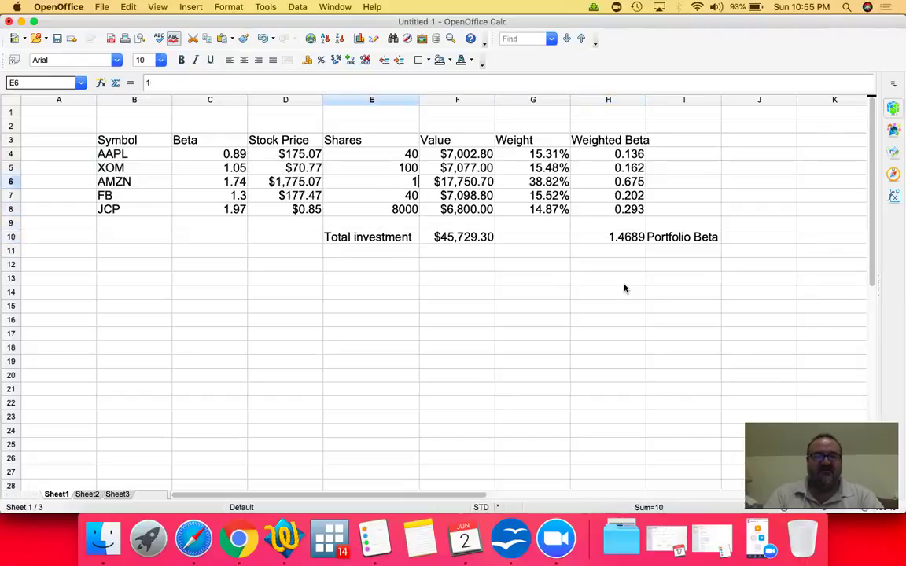
text(1)
key(Return)
Set AMZN's share count in E6 to 12 and check the total investment in F10 and the portfolio beta in H10
key(Up)
text(12)
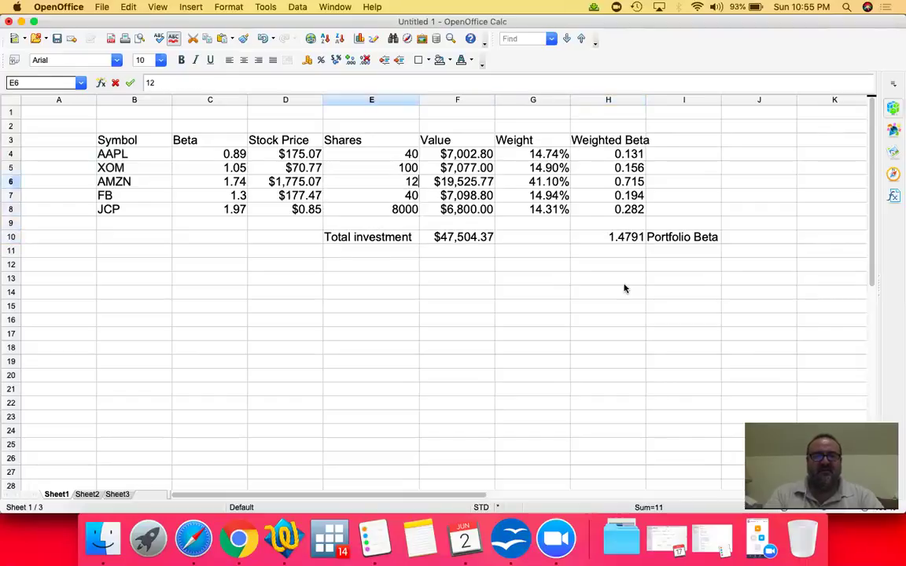
key(Return)
key(Up)
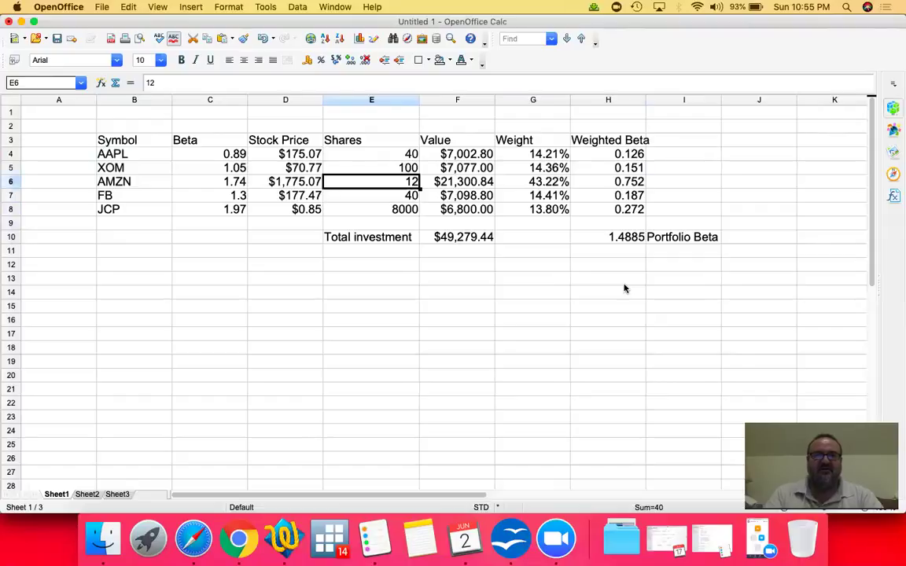
key(Down)
key(Down)
key(Down)
key(Down)
key(Right)
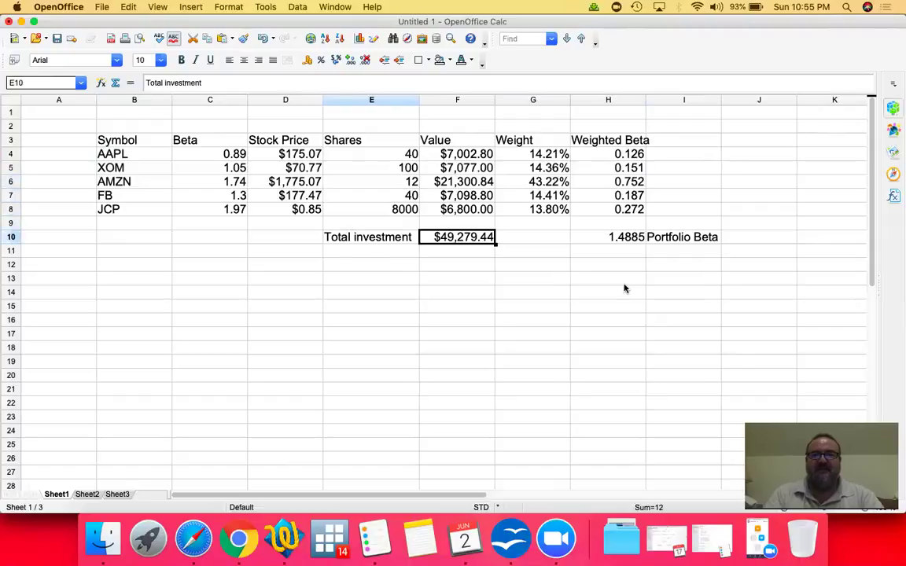
key(Right)
key(Right)
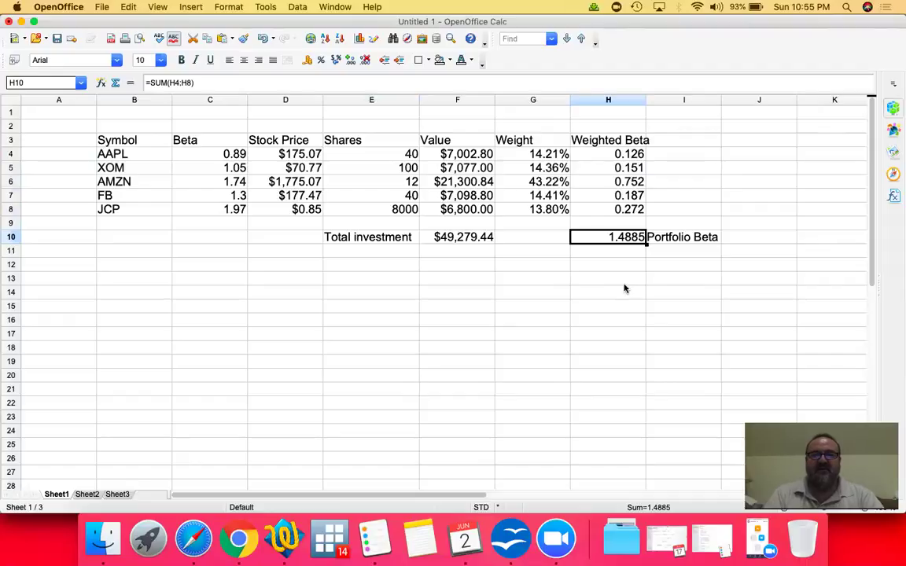
Review FB's share count in E7 and the total investment in F10
key(Left)
key(Left)
key(Left)
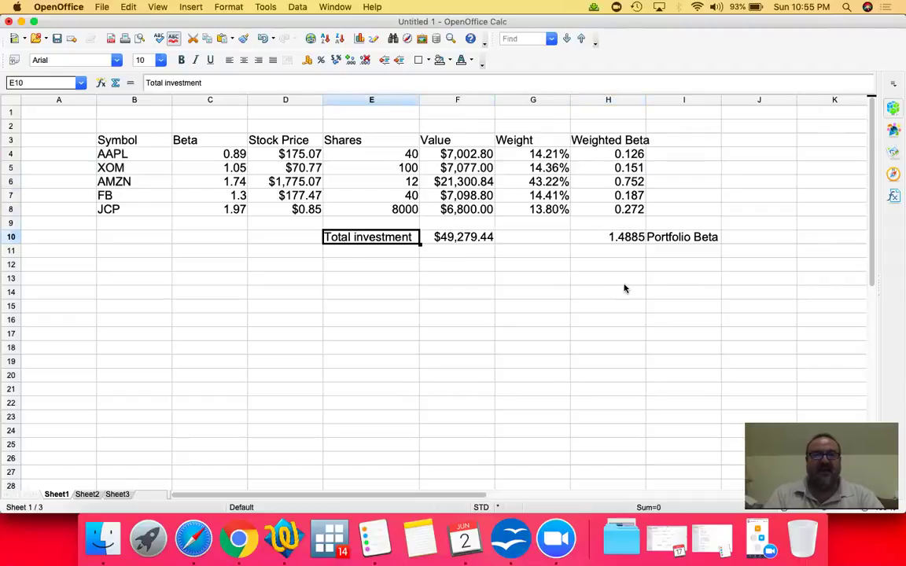
key(Up)
key(Up)
key(Up)
key(Down)
key(Down)
key(Down)
key(Right)
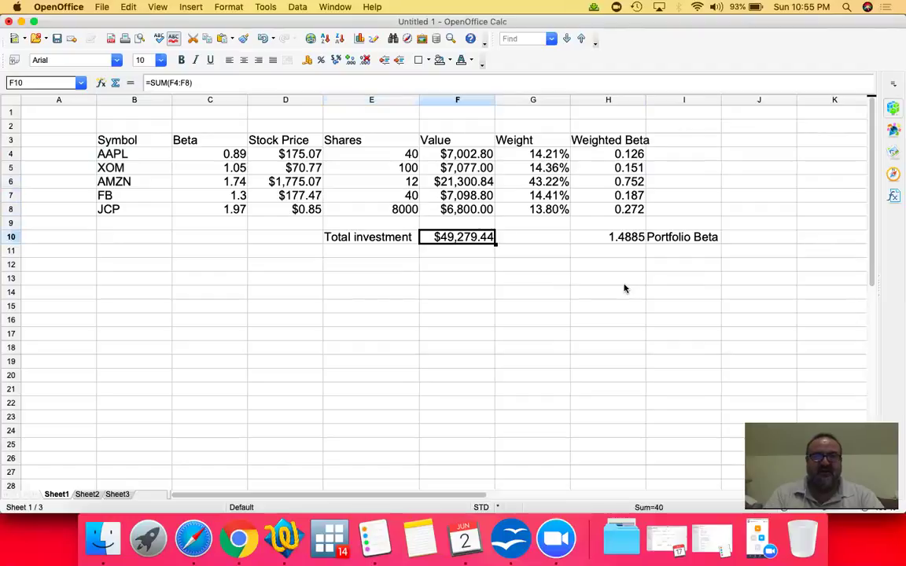
Try share counts of 42 and 45 for FB in E7
key(Left)
key(Up)
key(Up)
key(Up)
text(42)
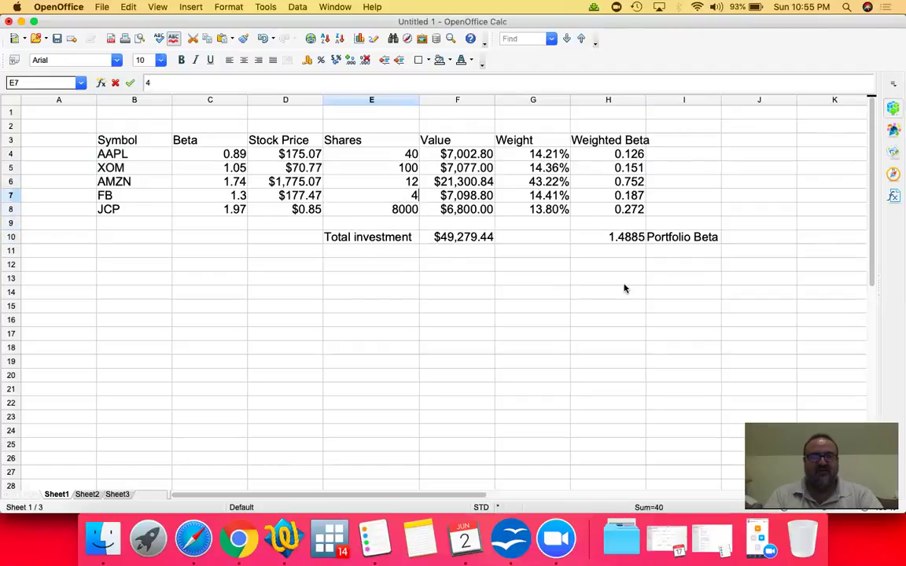
key(Return)
key(Up)
text(45)
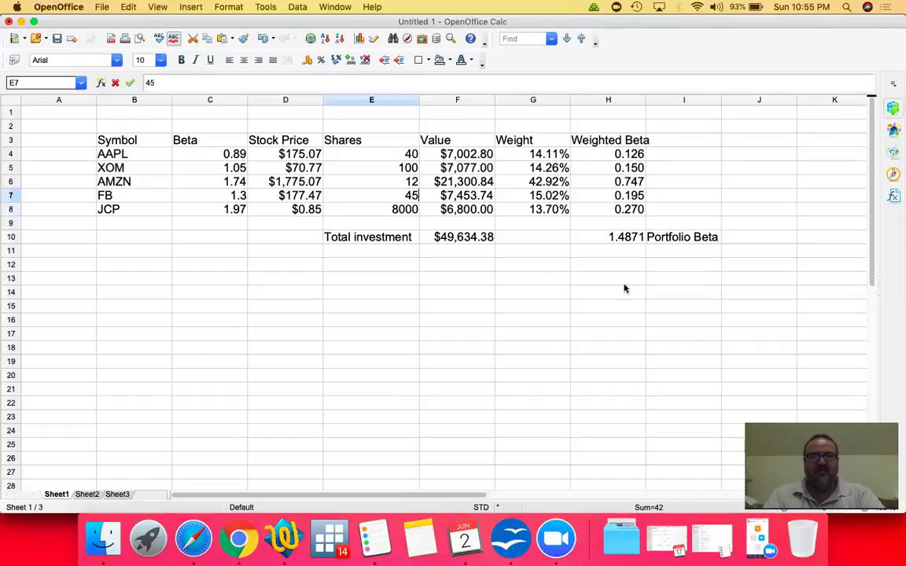
key(Return)
Set FB's share count in E7 to 44
key(Up)
text(44)
key(Return)
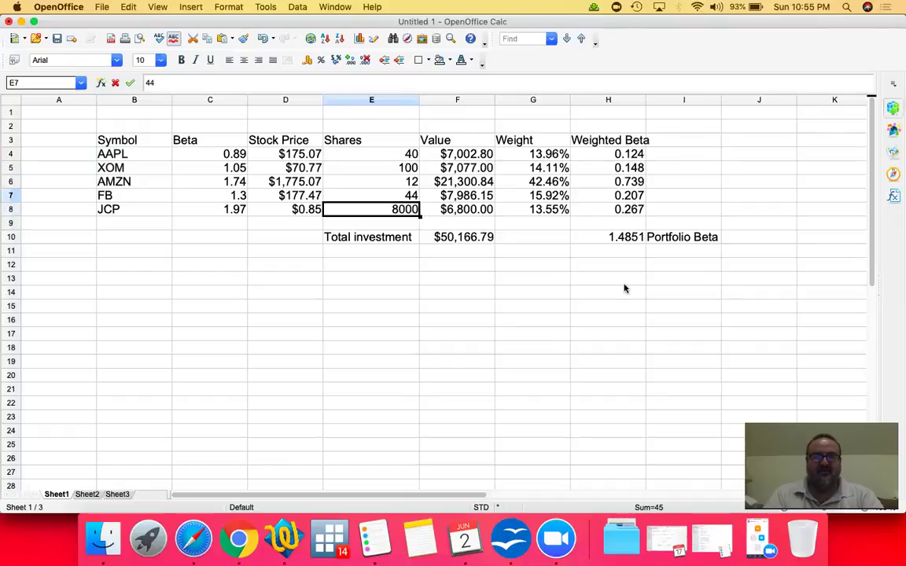
key(Up)
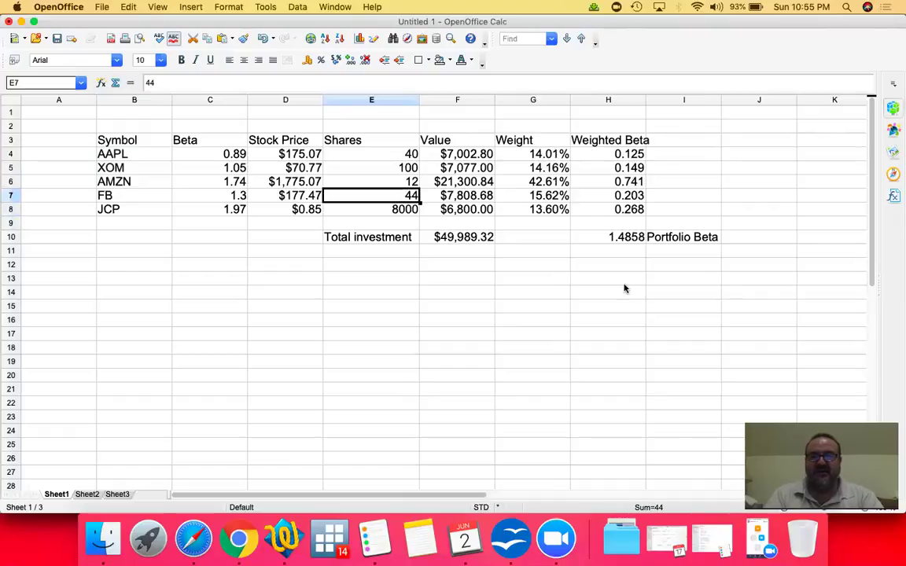
Select the weights in G4 through G8 to check their sum, and review AAPL's weight and the portfolio beta
key(Up)
key(Up)
key(Up)
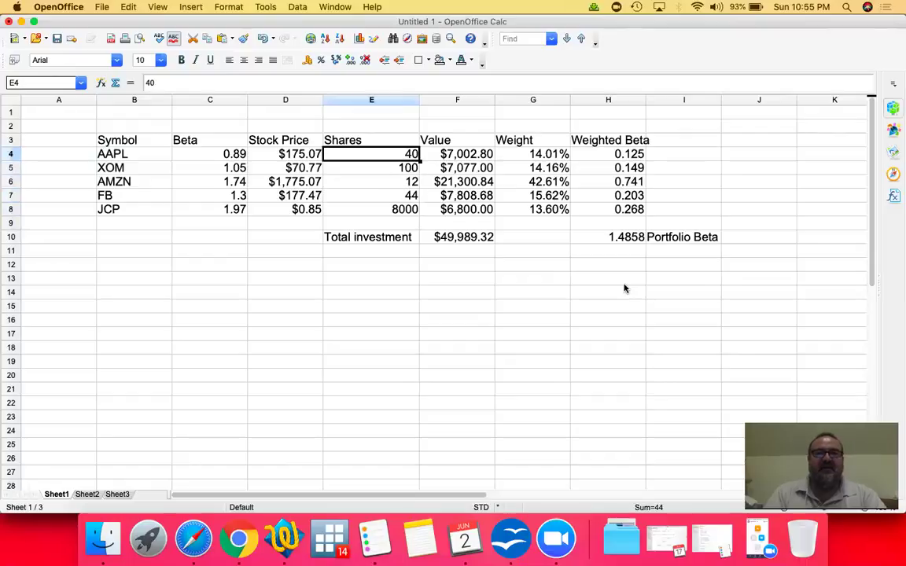
key(Right)
key(Right)
key(shift+Down)
key(shift+Down)
key(shift+Down)
key(shift+Down)
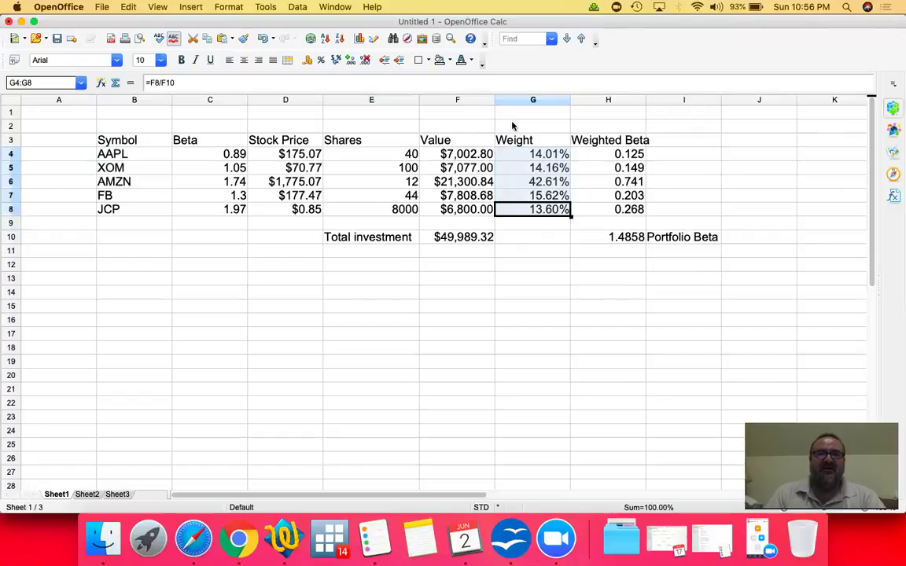
click(541, 156)
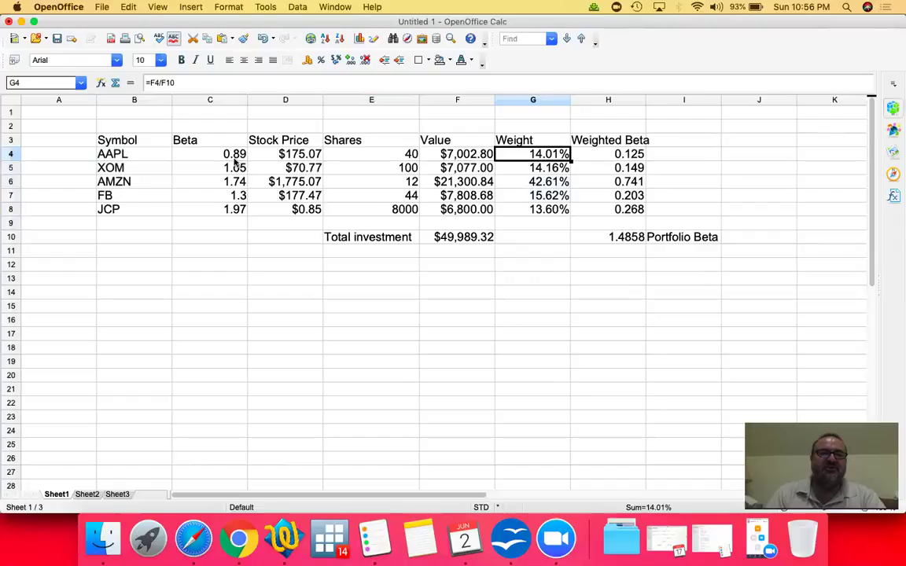
click(634, 254)
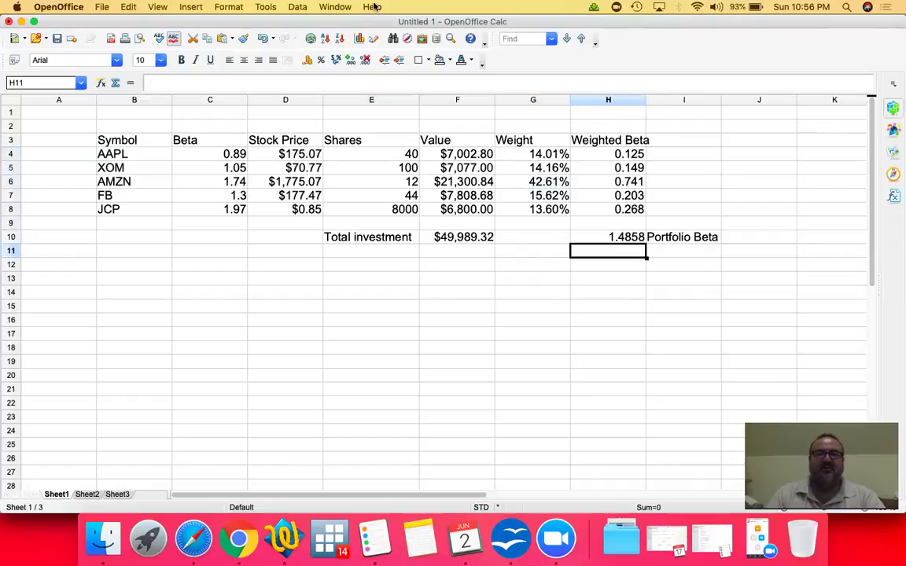